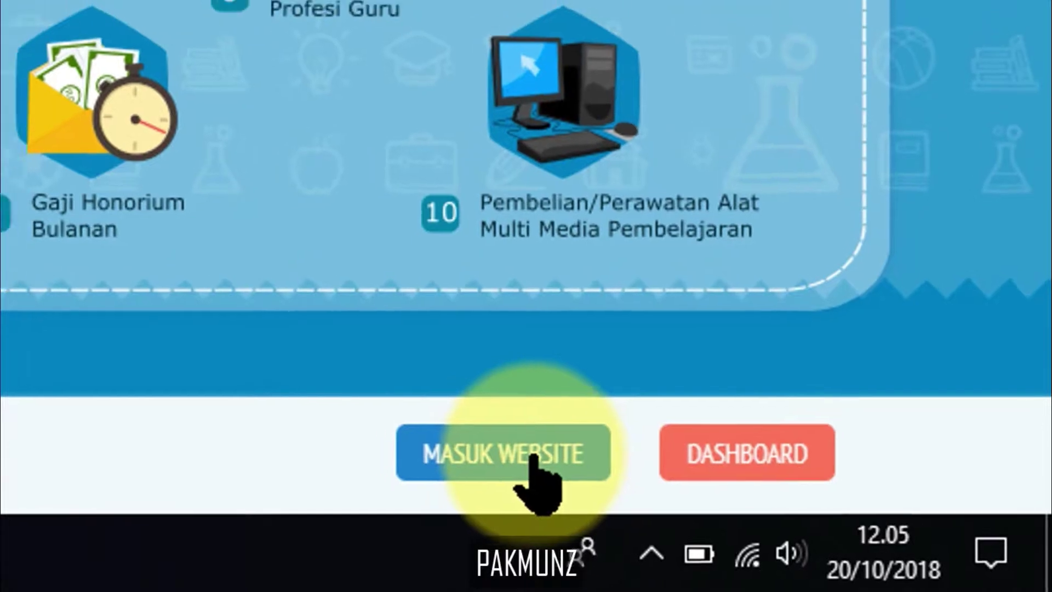
Enter the BOS website, return to the school's report list and select year 2018 and Triwulan 1 as its filters.
{"action": "left_click", "coordinate": [520, 452]}
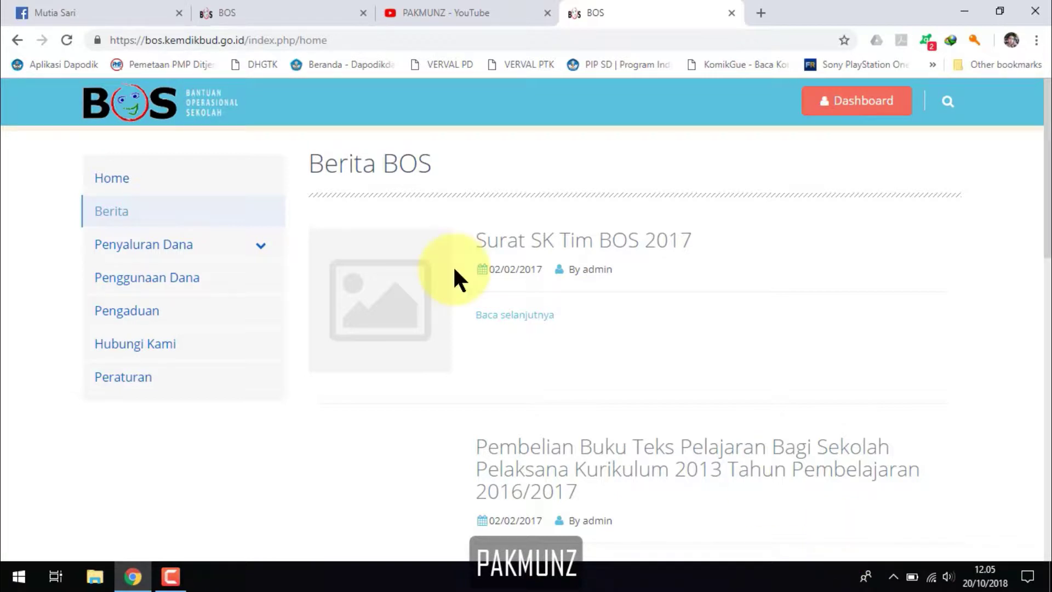
{"action": "left_click", "coordinate": [334, 11]}
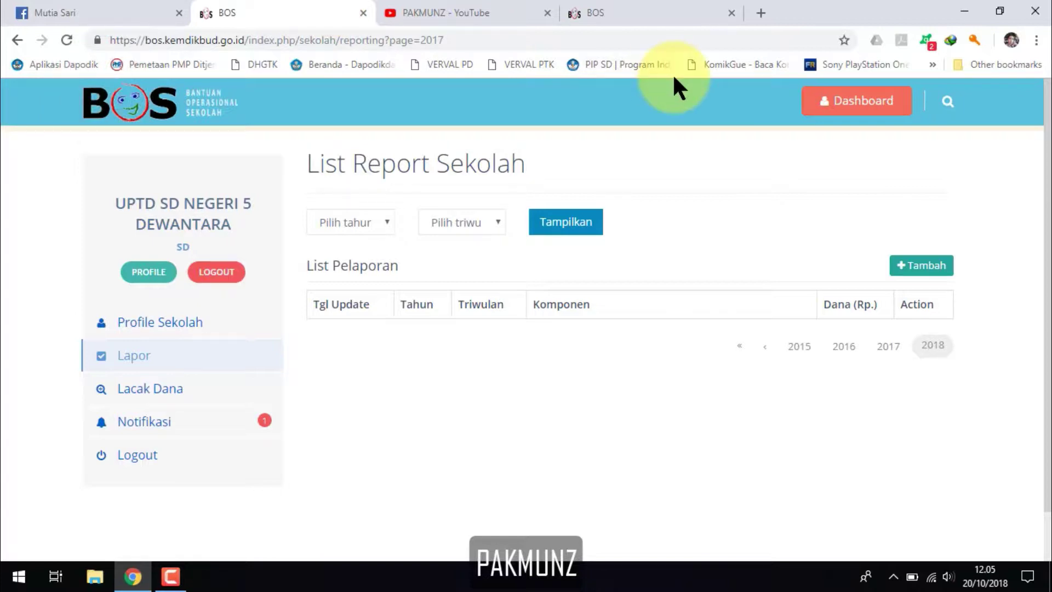
{"action": "left_click", "coordinate": [377, 222]}
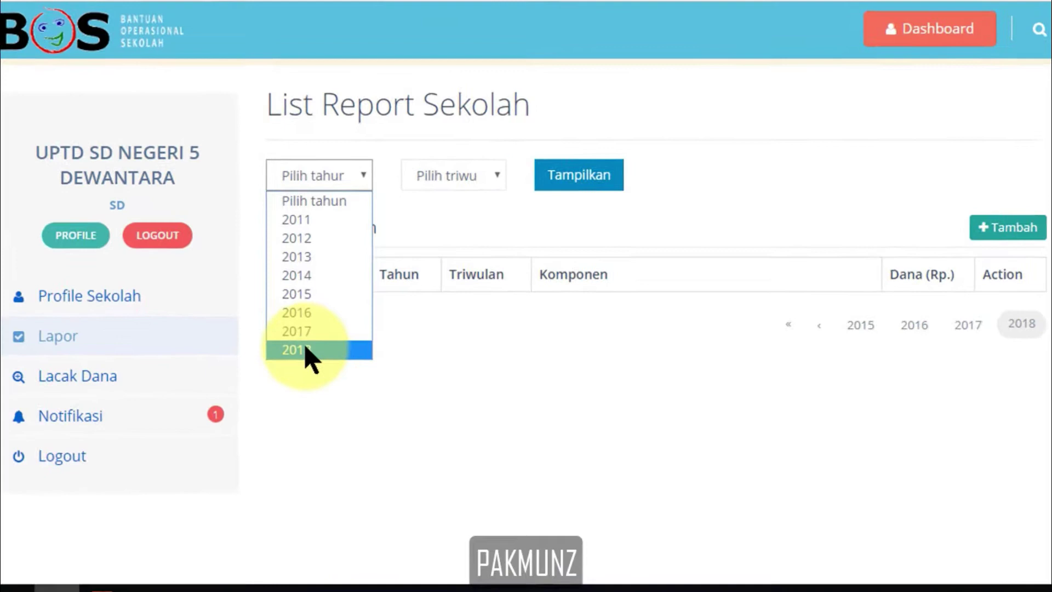
{"action": "left_click", "coordinate": [305, 349]}
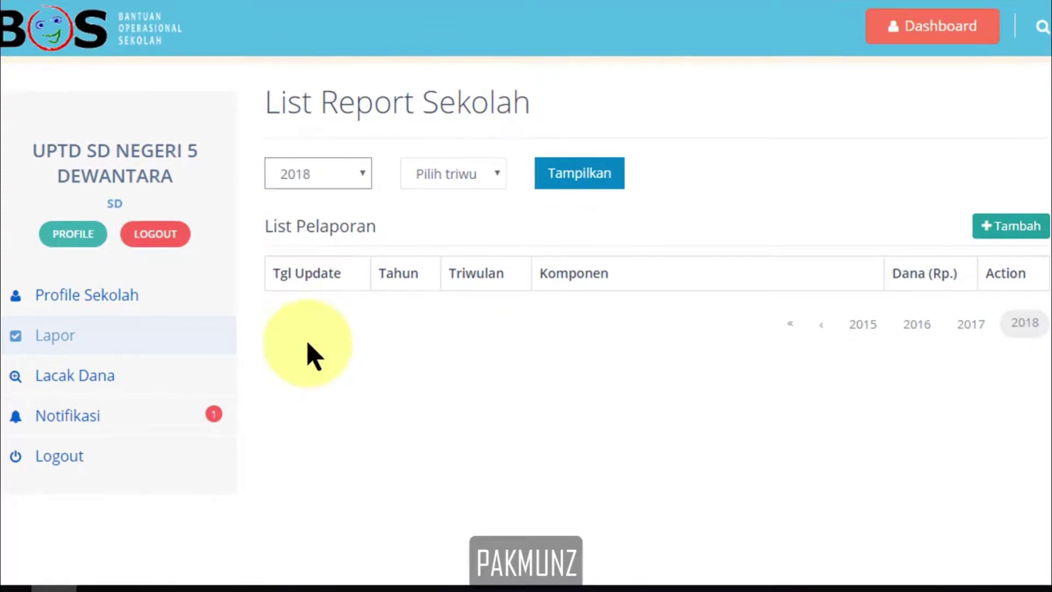
{"action": "left_click", "coordinate": [469, 175]}
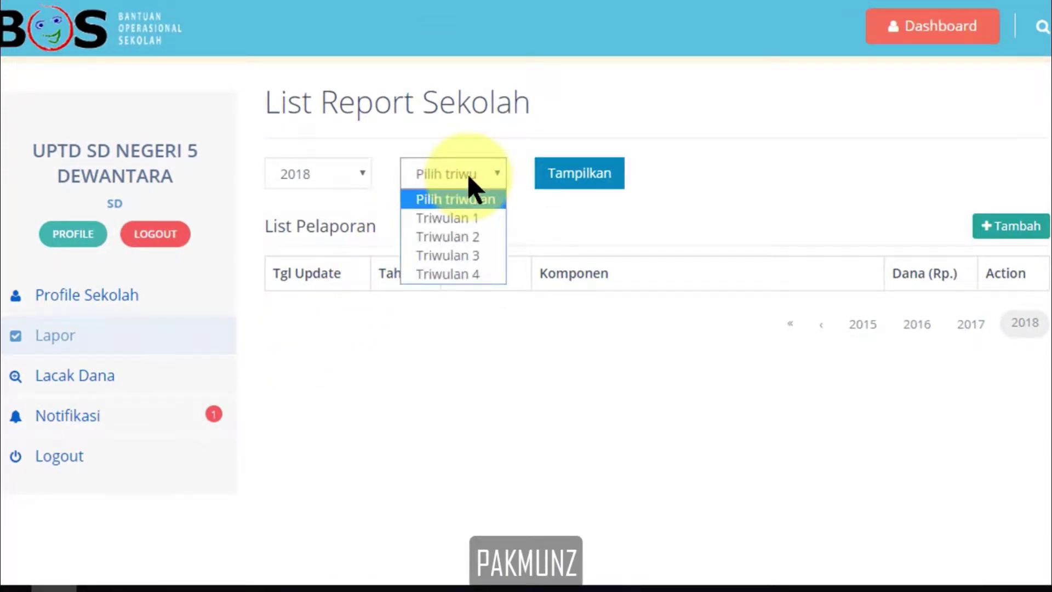
{"action": "left_click", "coordinate": [482, 219]}
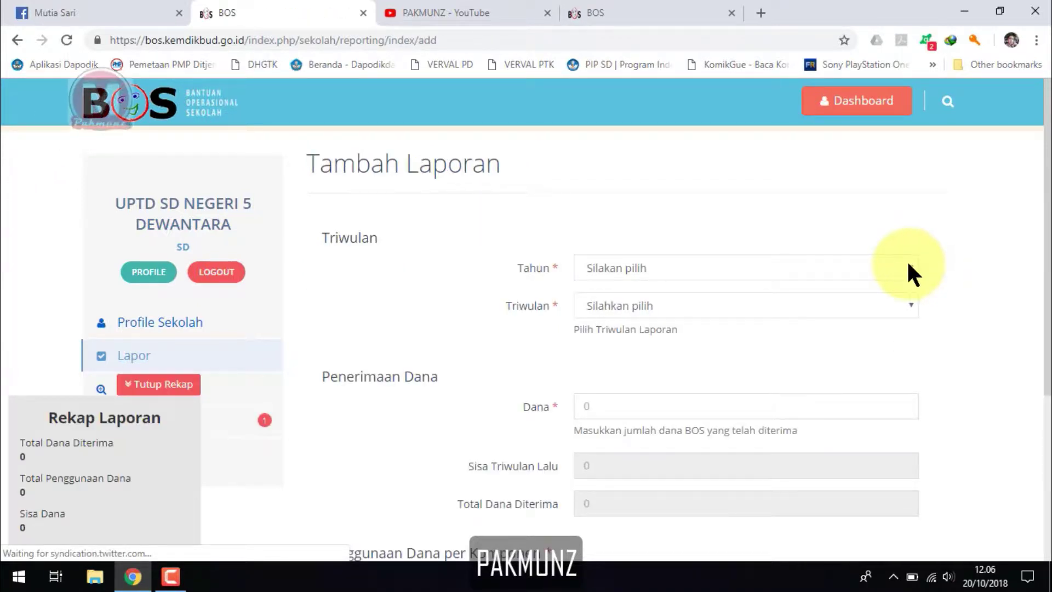
Set the new report's year to 2018 and its quarter to Triwulan I.
{"action": "left_click", "coordinate": [908, 271]}
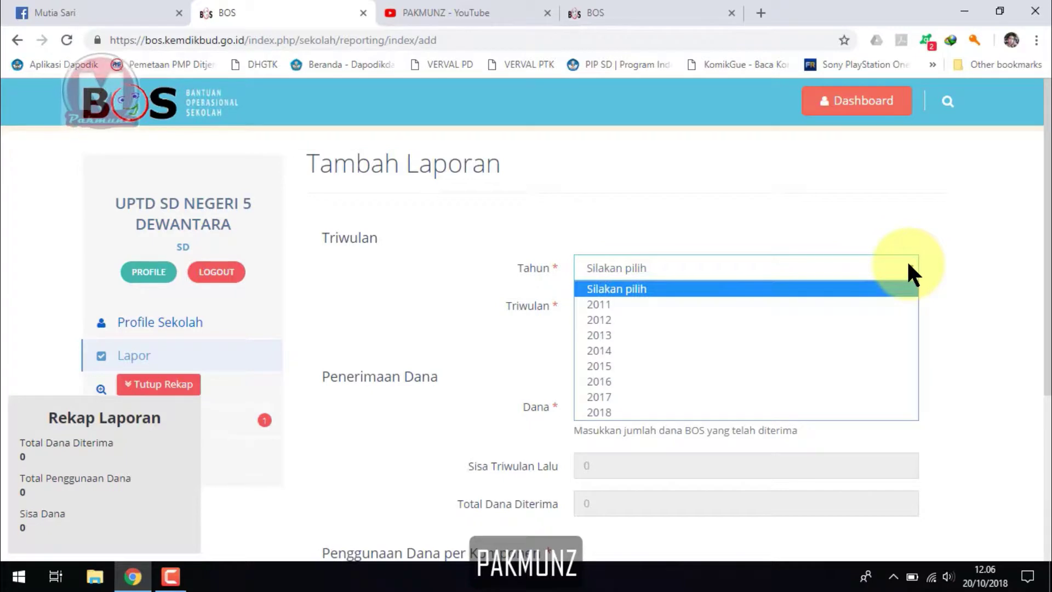
{"action": "left_click", "coordinate": [640, 409]}
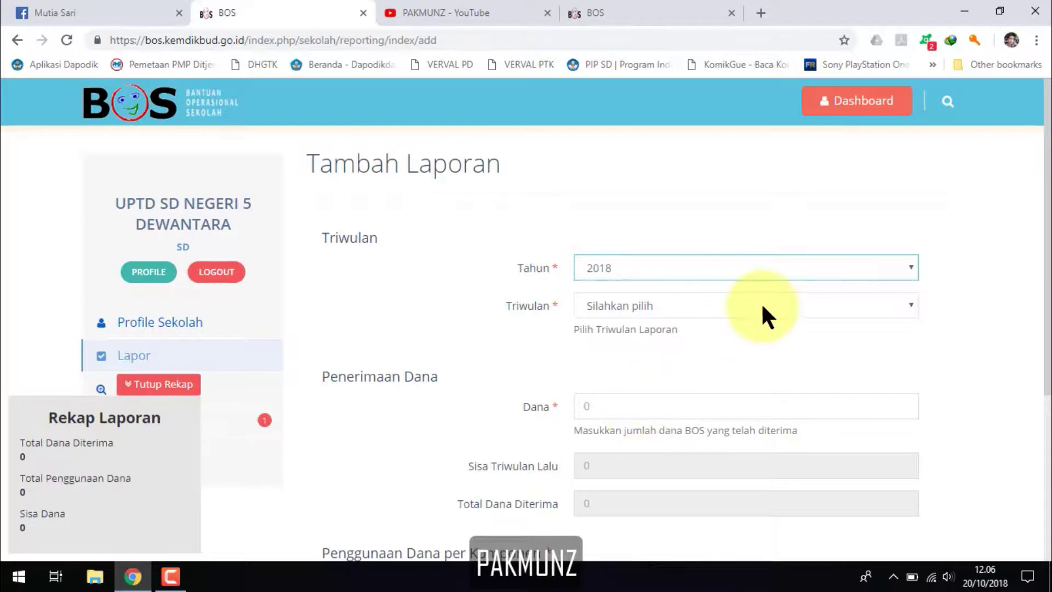
{"action": "left_click", "coordinate": [761, 304]}
{"action": "left_click", "coordinate": [693, 342]}
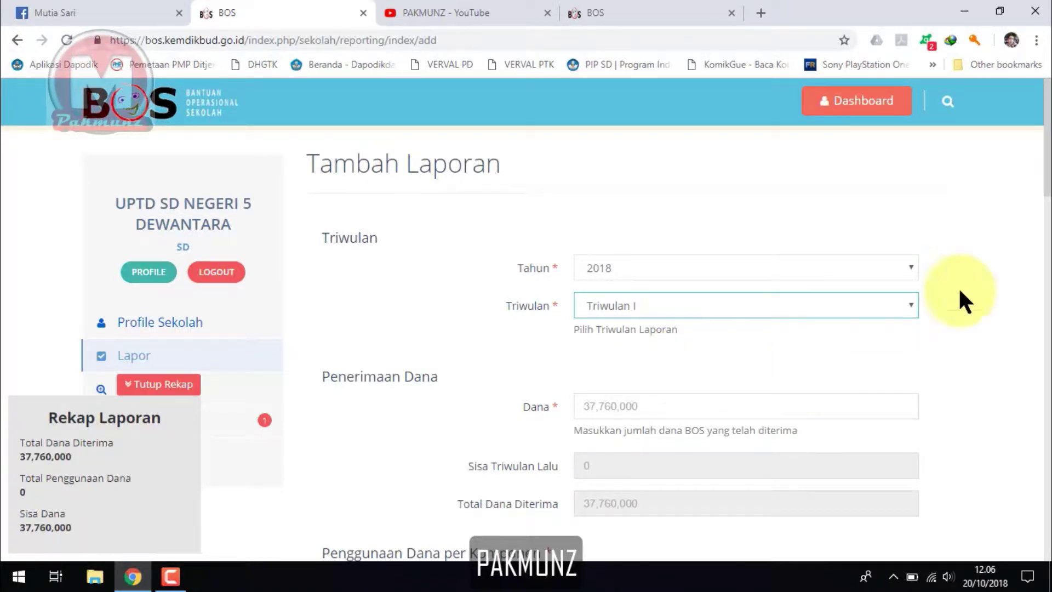
Choose ERLANGGA as the book provider for 1.a Buku Teks K-13 Untuk Siswa.
{"action": "scroll", "coordinate": [1041, 247], "scroll_direction": "down", "scroll_amount": 8}
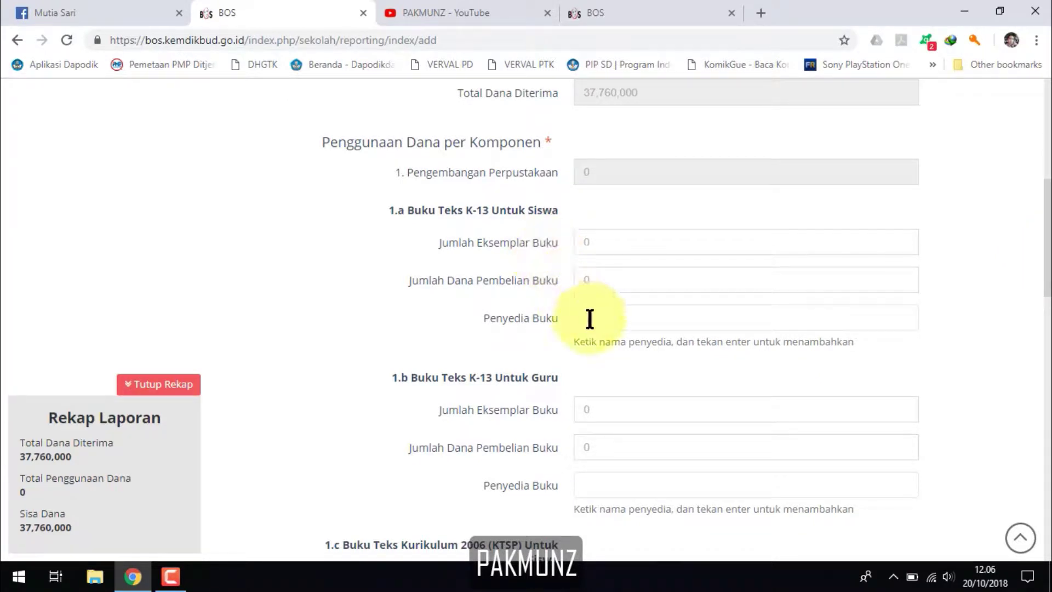
{"action": "left_click", "coordinate": [590, 318]}
{"action": "left_click", "coordinate": [602, 343]}
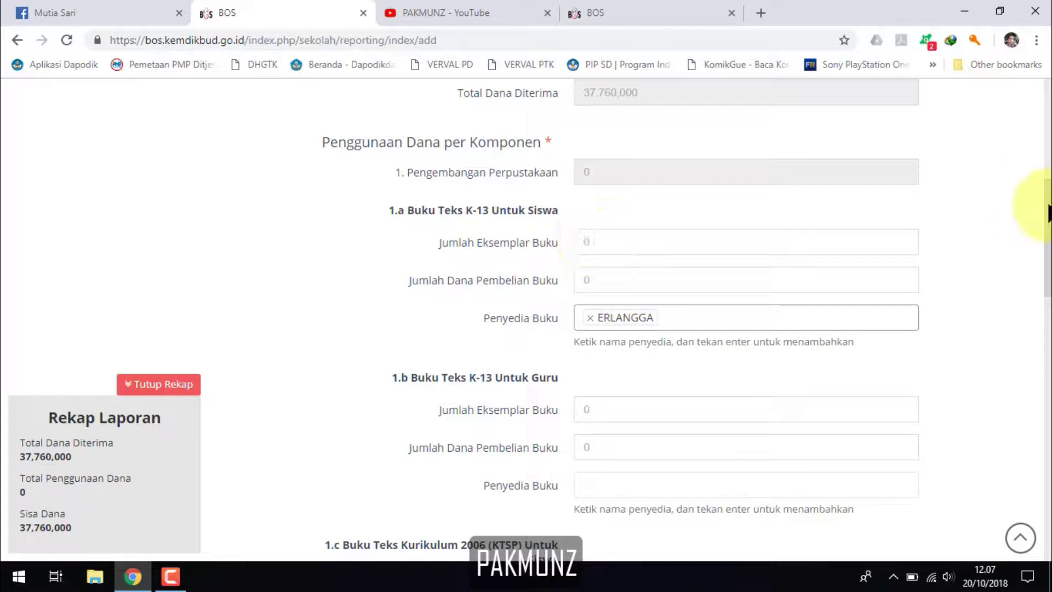
Open the workbook RKAS-TRI-I-2018.xlsx from FILE EXCEL > BOS 2018 on the OPERATOR (F:) drive.
{"action": "scroll", "coordinate": [1043, 219], "scroll_direction": "down", "scroll_amount": 1}
{"action": "key", "text": "super+e"}
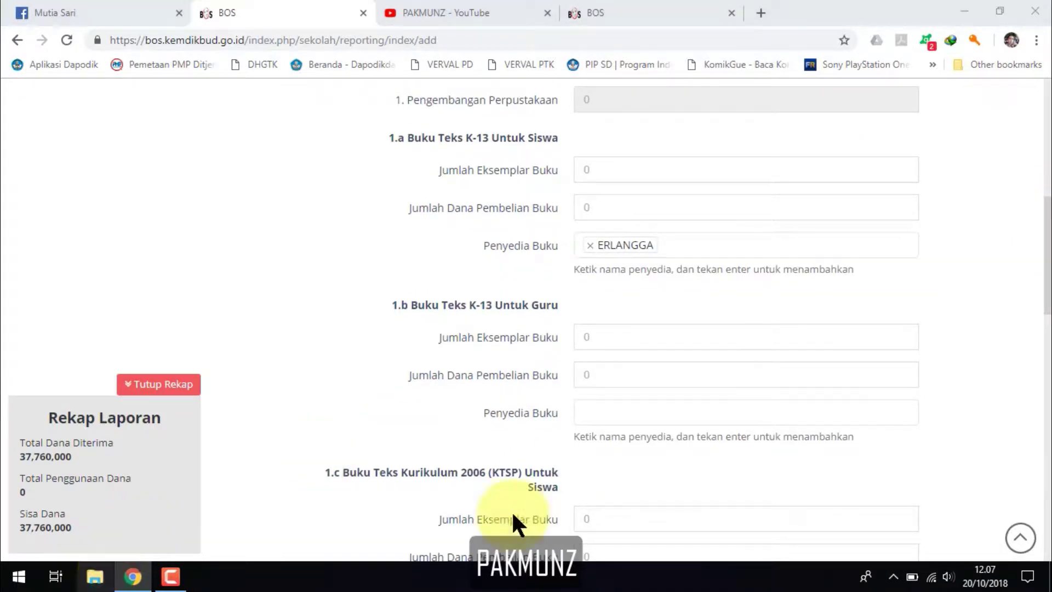
{"action": "left_click", "coordinate": [67, 537]}
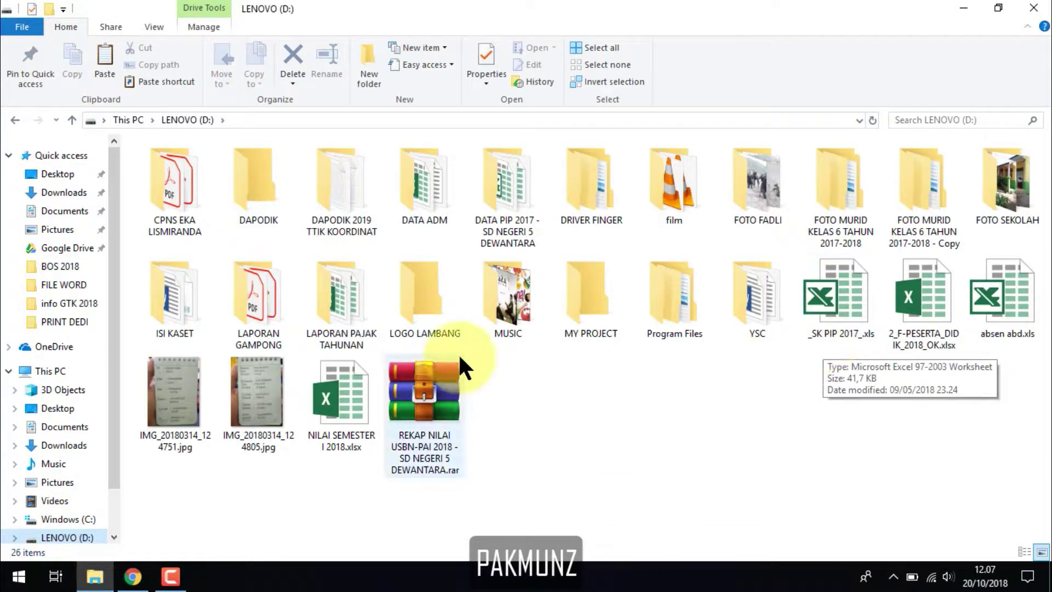
{"action": "scroll", "coordinate": [111, 482], "scroll_direction": "down", "scroll_amount": 2}
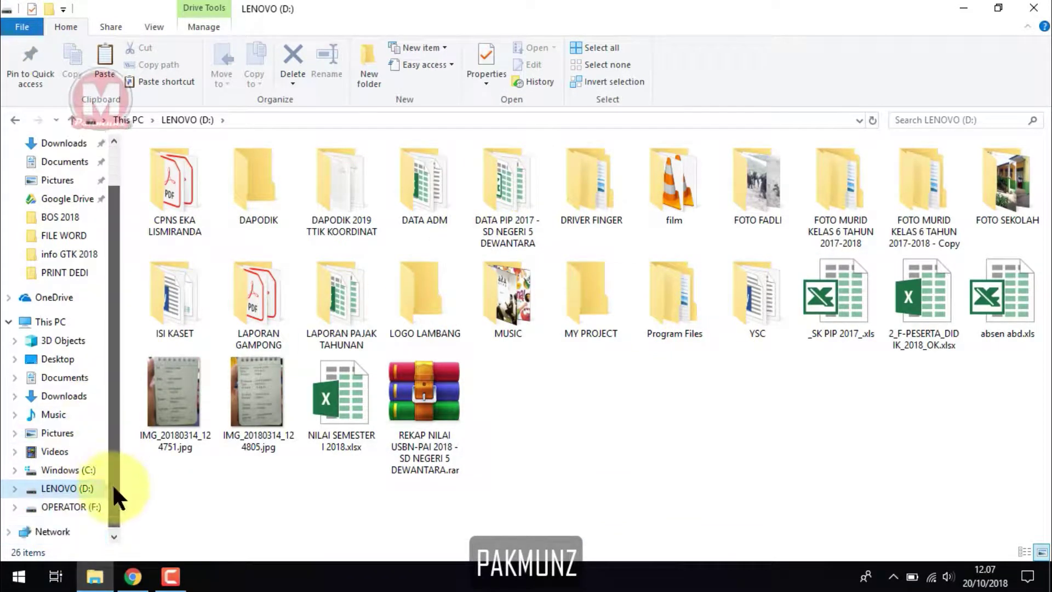
{"action": "left_click", "coordinate": [77, 488]}
{"action": "left_click", "coordinate": [681, 219]}
{"action": "double_click", "coordinate": [682, 219]}
{"action": "double_click", "coordinate": [174, 182]}
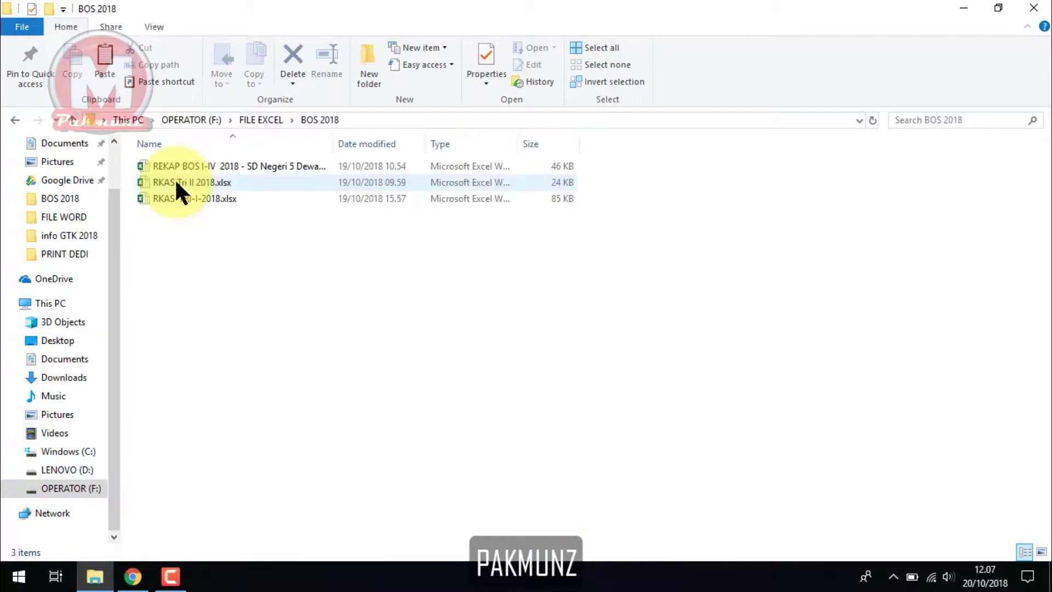
{"action": "double_click", "coordinate": [230, 198]}
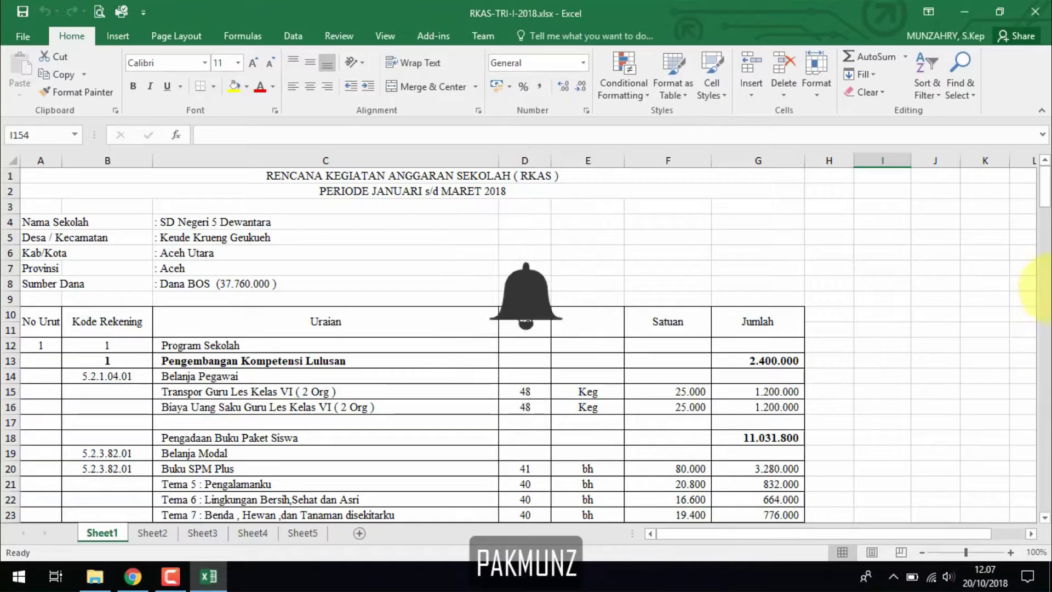
Look up the Pengadaan Buku Paket Siswa amount in Excel and enter 11,031,800 as the 1.a book purchase funds in the Chrome form.
{"action": "left_click_drag", "start_coordinate": [1045, 184], "coordinate": [1043, 209]}
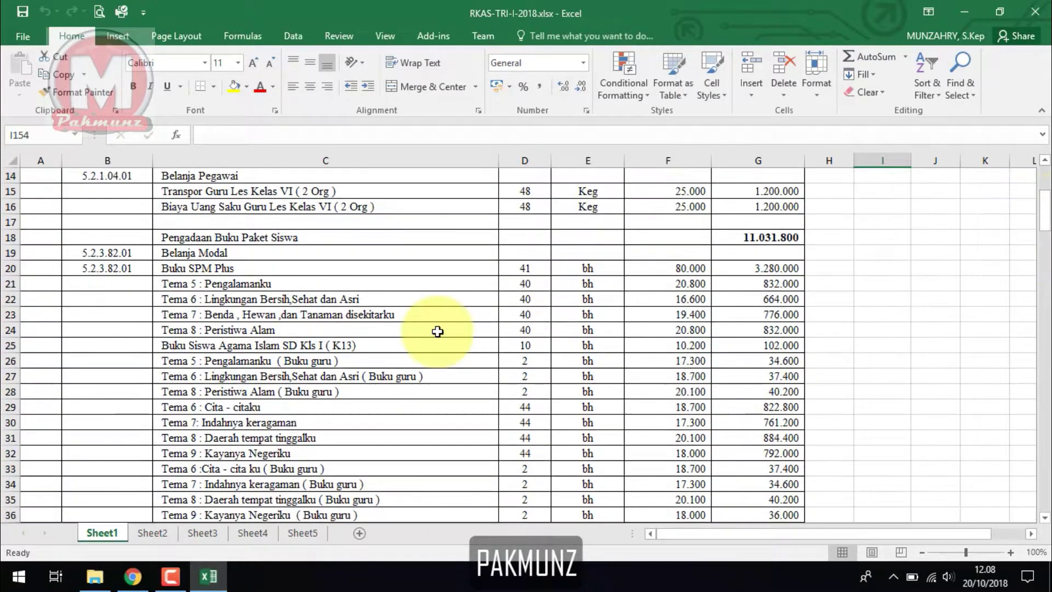
{"action": "left_click", "coordinate": [133, 576]}
{"action": "left_click", "coordinate": [641, 167]}
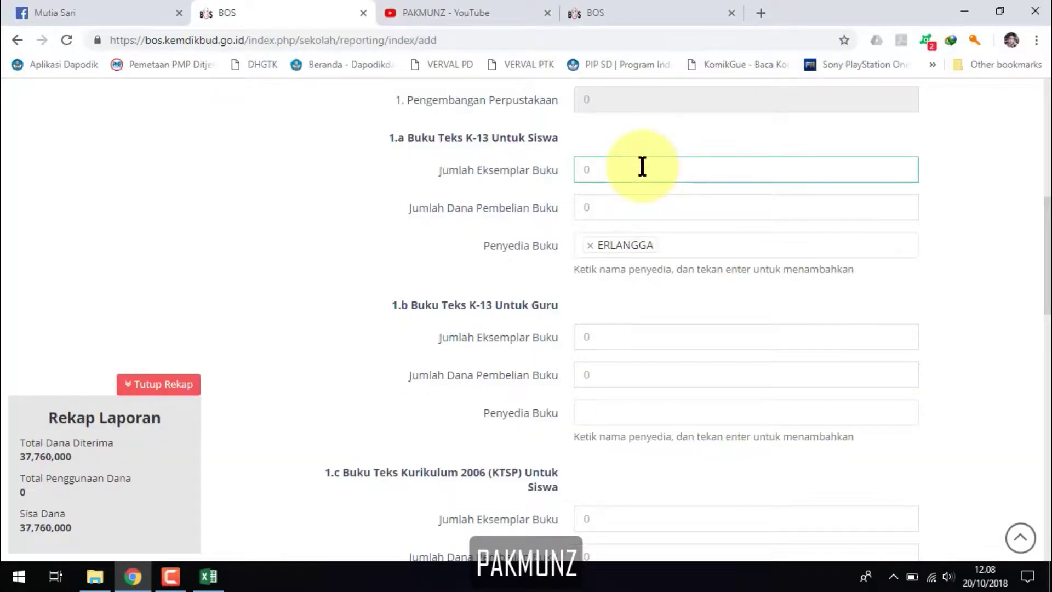
{"action": "left_click", "coordinate": [631, 206]}
{"action": "type", "text": "11.031"}
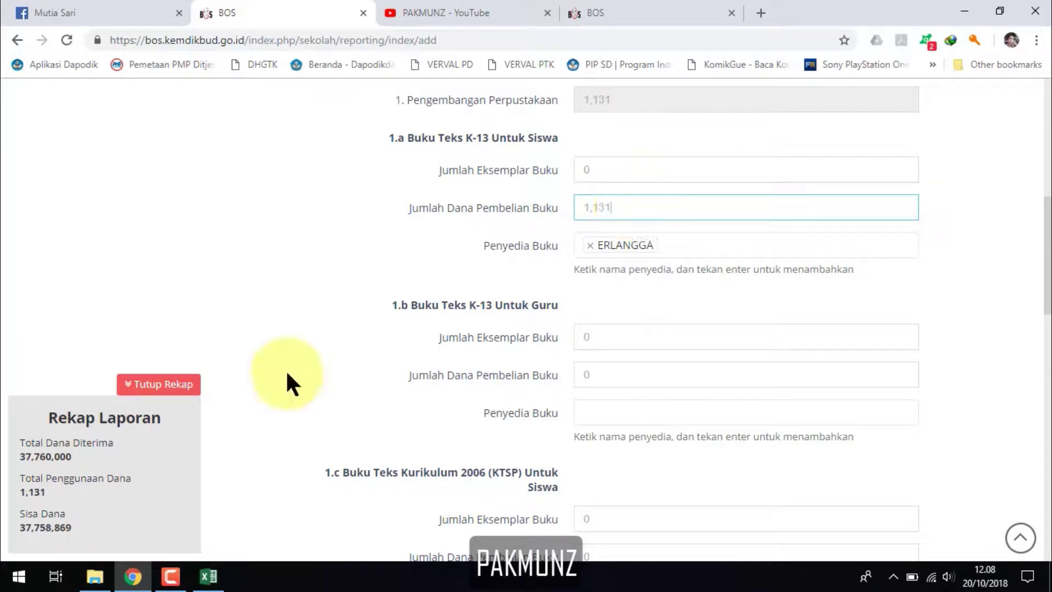
{"action": "left_click", "coordinate": [208, 576]}
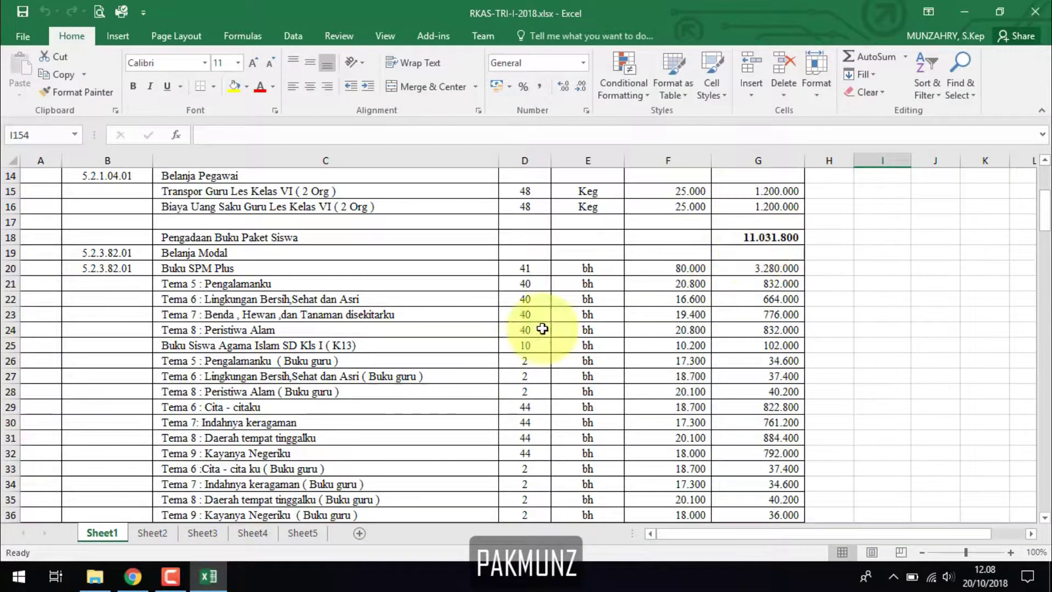
{"action": "left_click", "coordinate": [133, 576]}
{"action": "type", "text": "031800"}
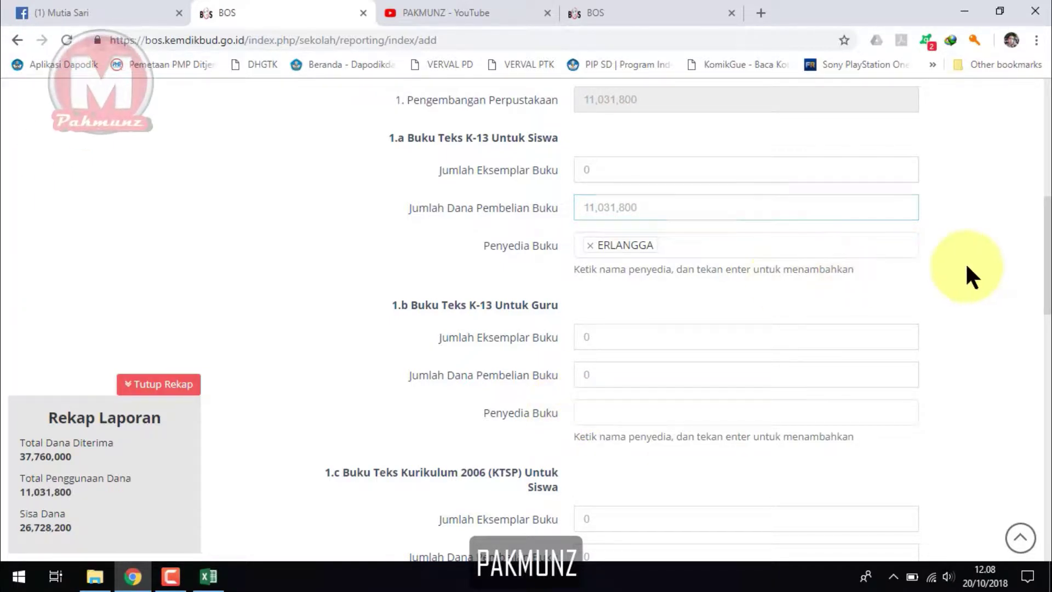
Switch to the RKAS workbook in Excel and total the book quantities D20:D36 in cell D37 with SUM.
{"action": "left_click_drag", "start_coordinate": [1046, 269], "coordinate": [1045, 248]}
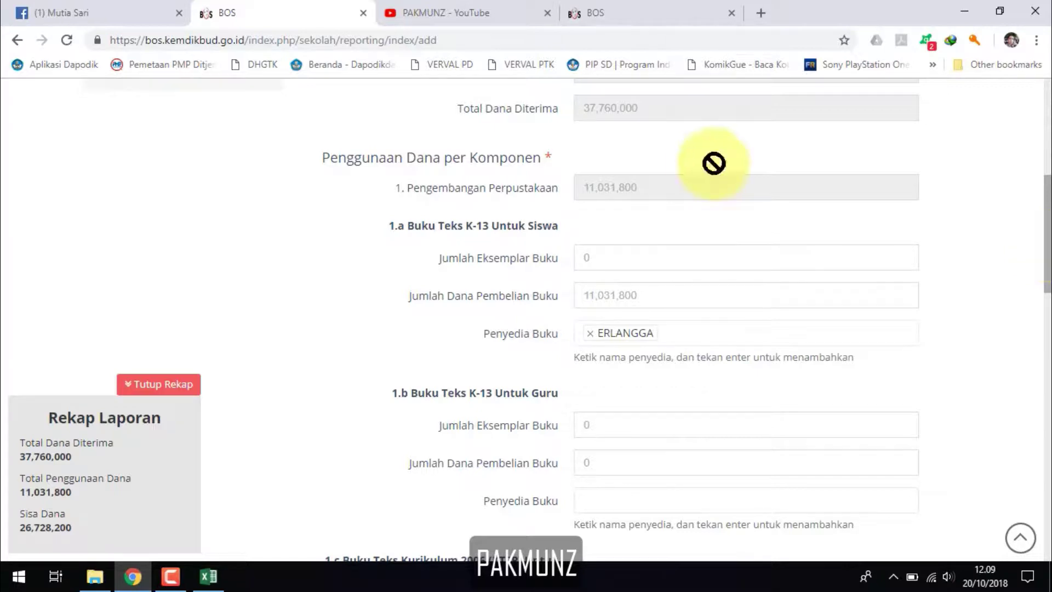
{"action": "left_click", "coordinate": [208, 576]}
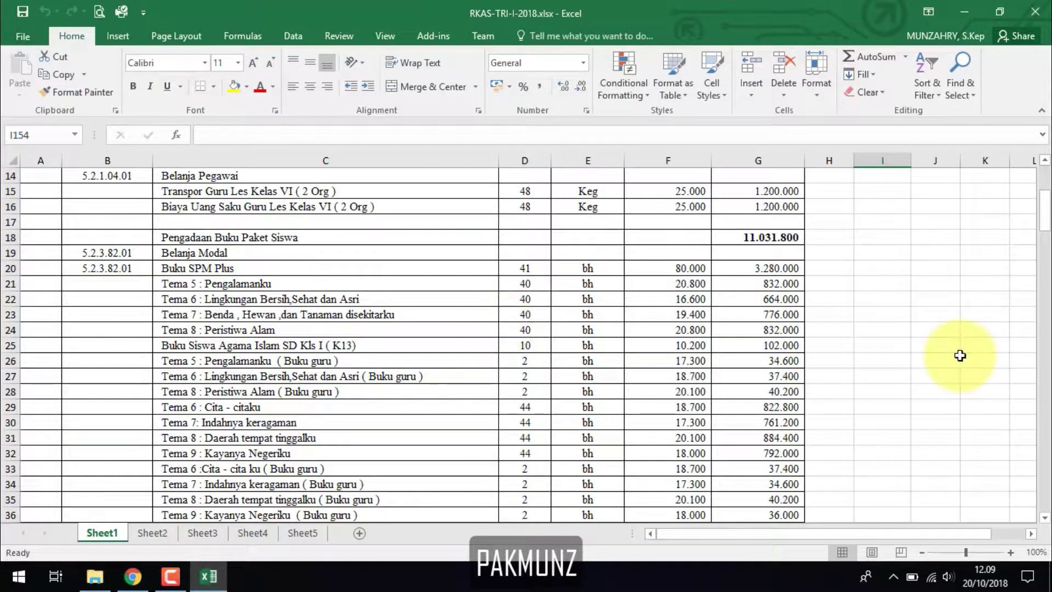
{"action": "left_click_drag", "start_coordinate": [1046, 215], "coordinate": [1025, 226]}
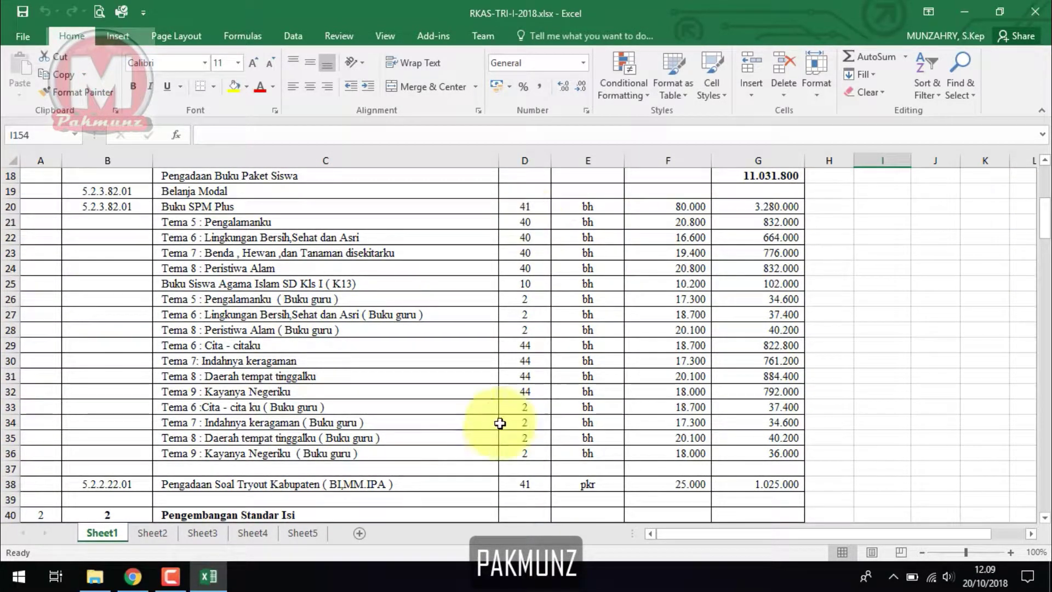
{"action": "left_click", "coordinate": [519, 467]}
{"action": "type", "text": "=SUM("}
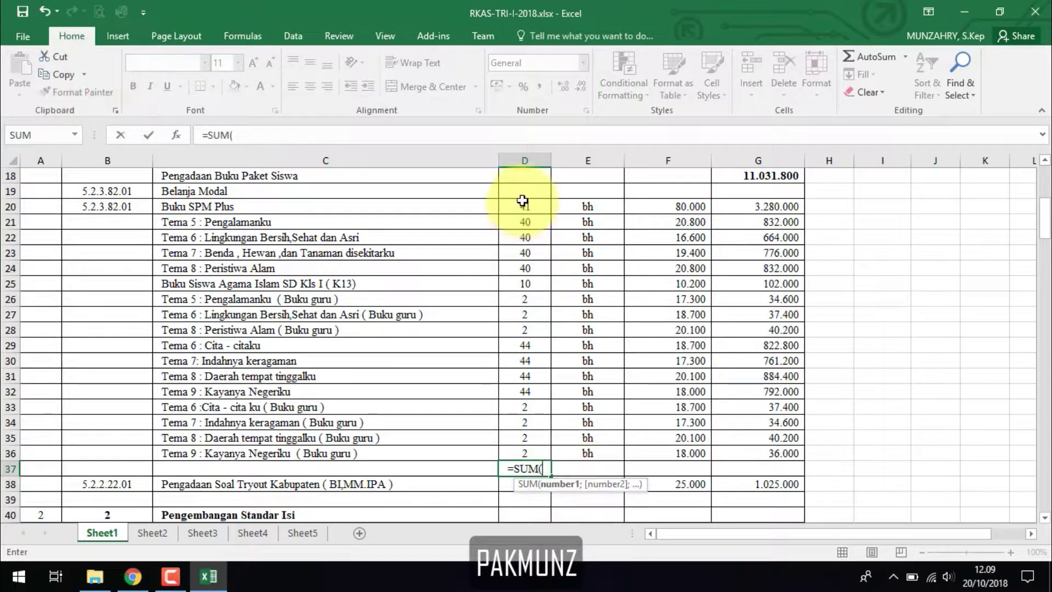
{"action": "left_click_drag", "start_coordinate": [521, 207], "coordinate": [527, 452]}
{"action": "key", "text": "Return"}
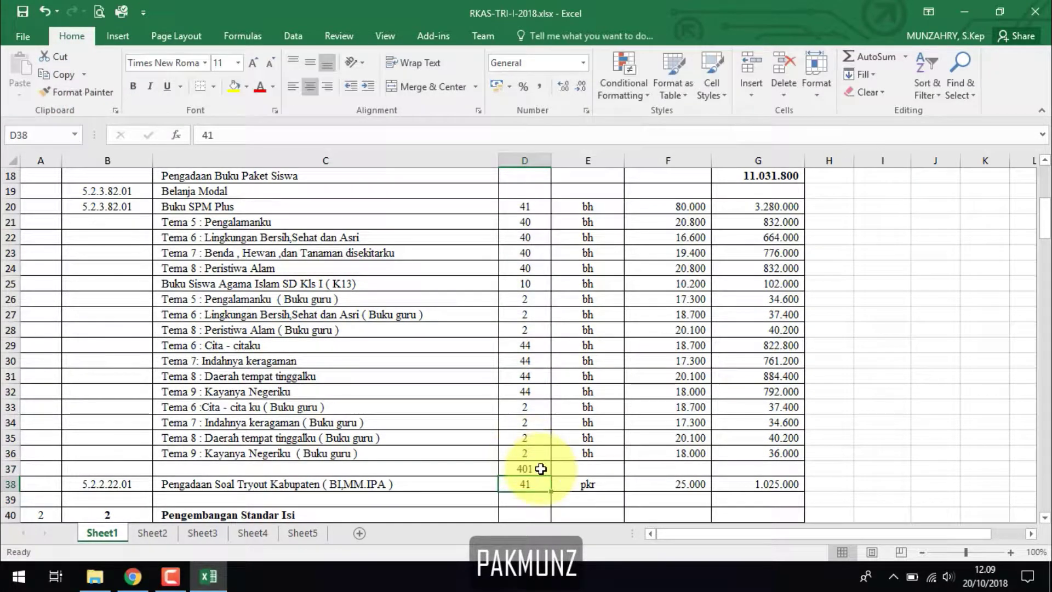
Return to the report form in Chrome and set the number of book copies for 1.a K-13 student books to 401.
{"action": "left_click", "coordinate": [133, 576]}
{"action": "left_click", "coordinate": [634, 256]}
{"action": "type", "text": "4"}
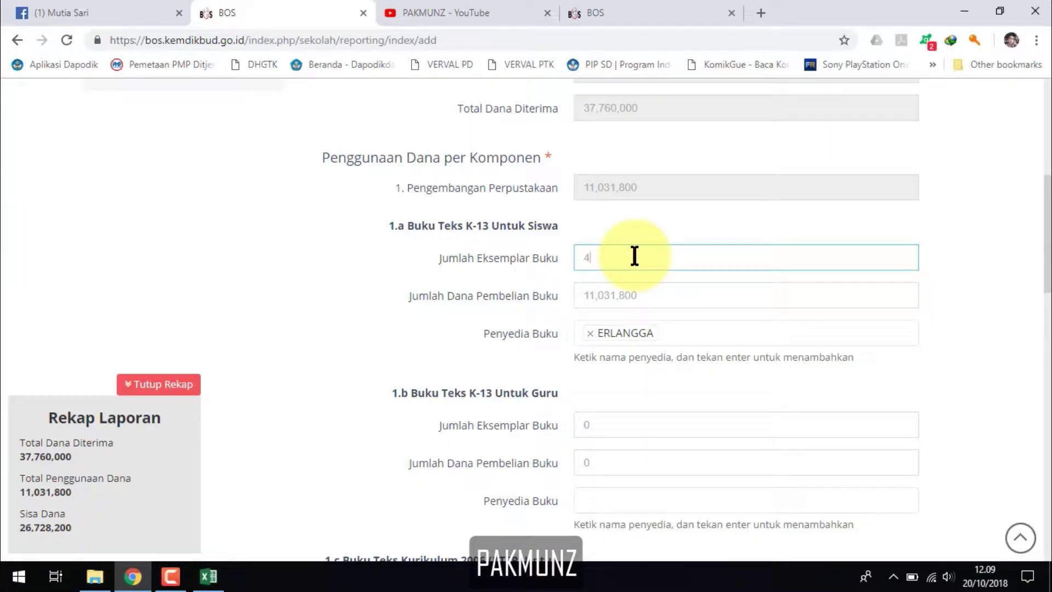
{"action": "type", "text": "01"}
{"action": "left_click", "coordinate": [957, 280]}
Switch to the RKAS workbook in Excel and delete the quantity total in cell D37.
{"action": "left_click_drag", "start_coordinate": [1026, 235], "coordinate": [1034, 286]}
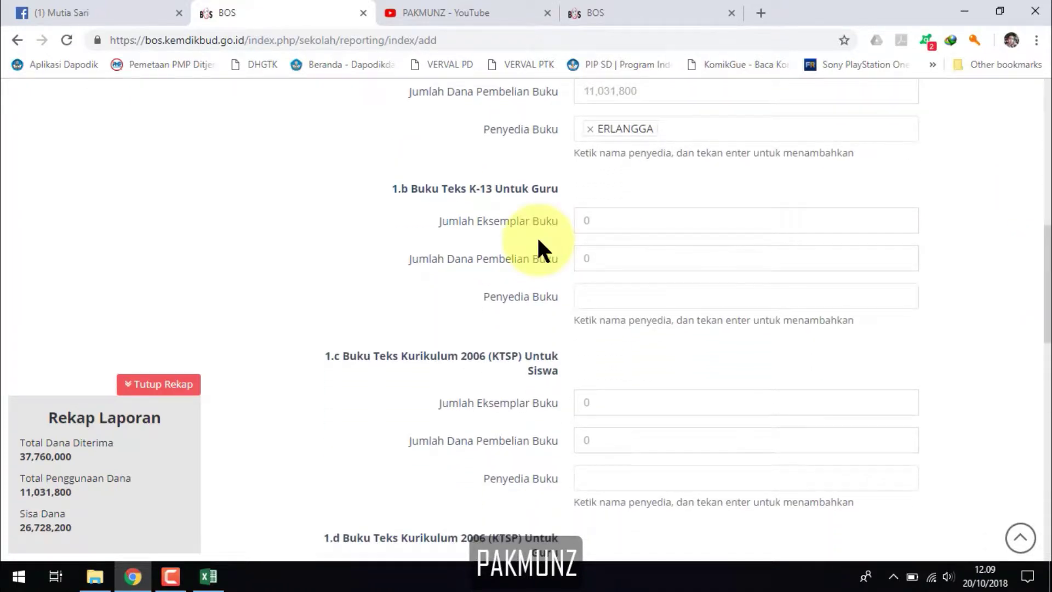
{"action": "left_click", "coordinate": [208, 577]}
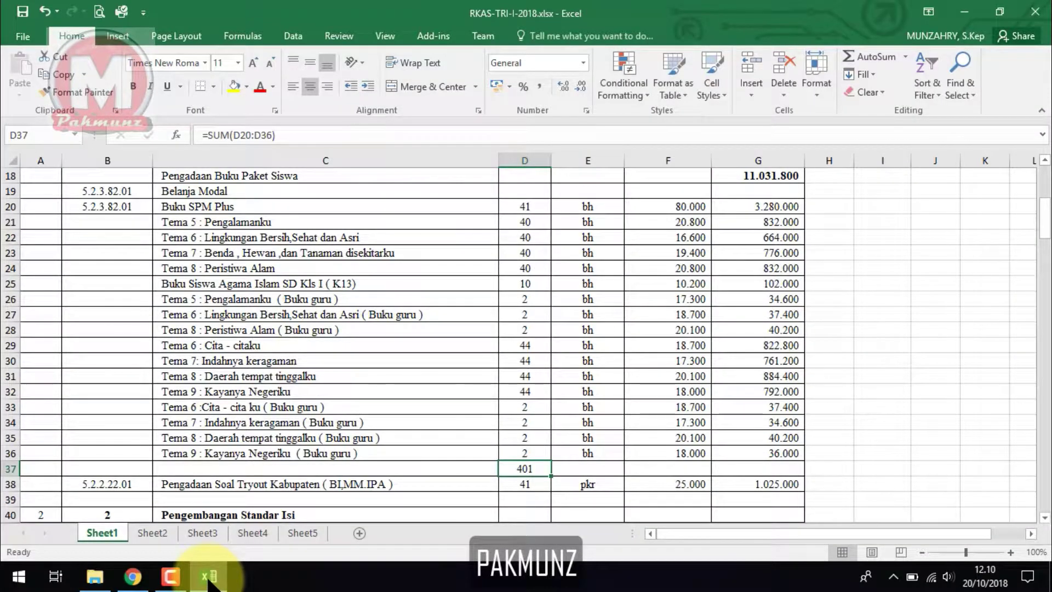
{"action": "key", "text": "Delete"}
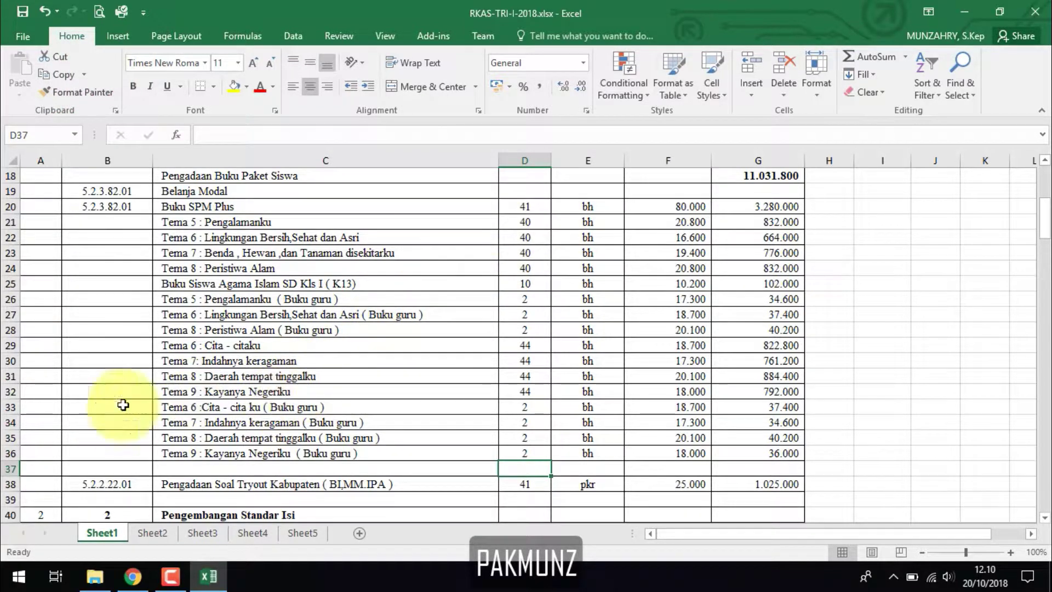
{"action": "left_click", "coordinate": [11, 393]}
{"action": "right_click", "coordinate": [93, 392]}
{"action": "left_click", "coordinate": [145, 274]}
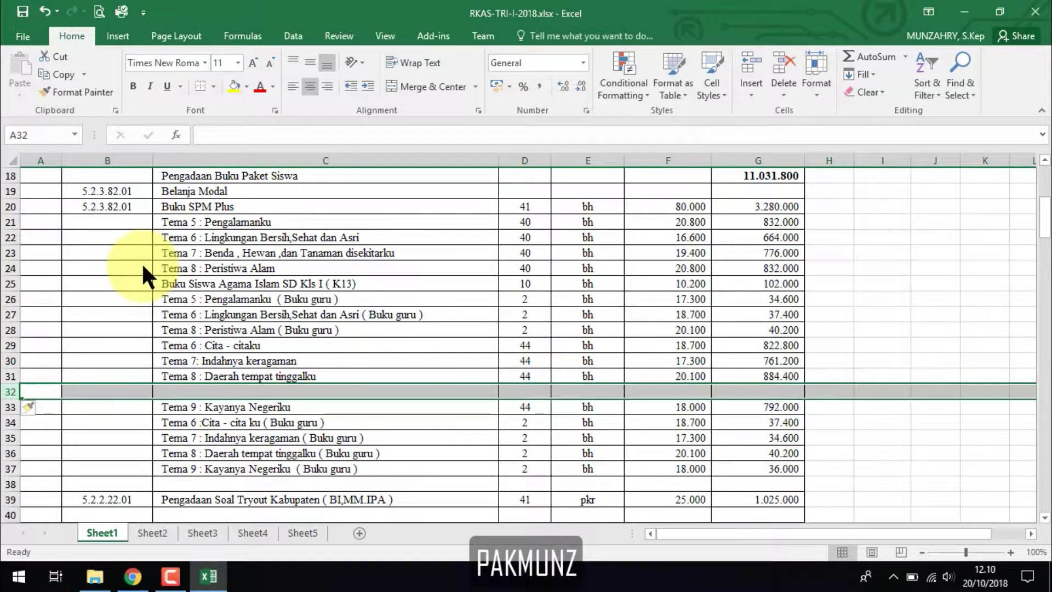
{"action": "key", "text": "ctrl+z"}
Insert a blank row above row 33, the Tema 6: Cita-cita ku (Buku guru) entry.
{"action": "left_click", "coordinate": [12, 407]}
{"action": "right_click", "coordinate": [347, 406]}
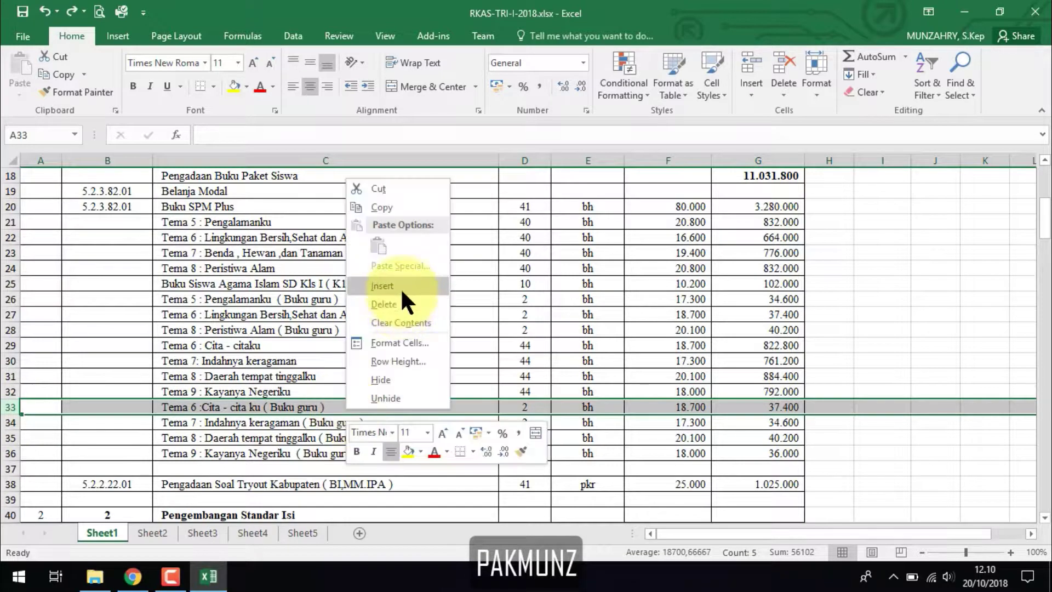
{"action": "left_click", "coordinate": [403, 290]}
Total the quantities D20:D32 with SUM in cell D33 of the blank row and return to the report form in Chrome.
{"action": "left_click", "coordinate": [535, 408]}
{"action": "type", "text": "="}
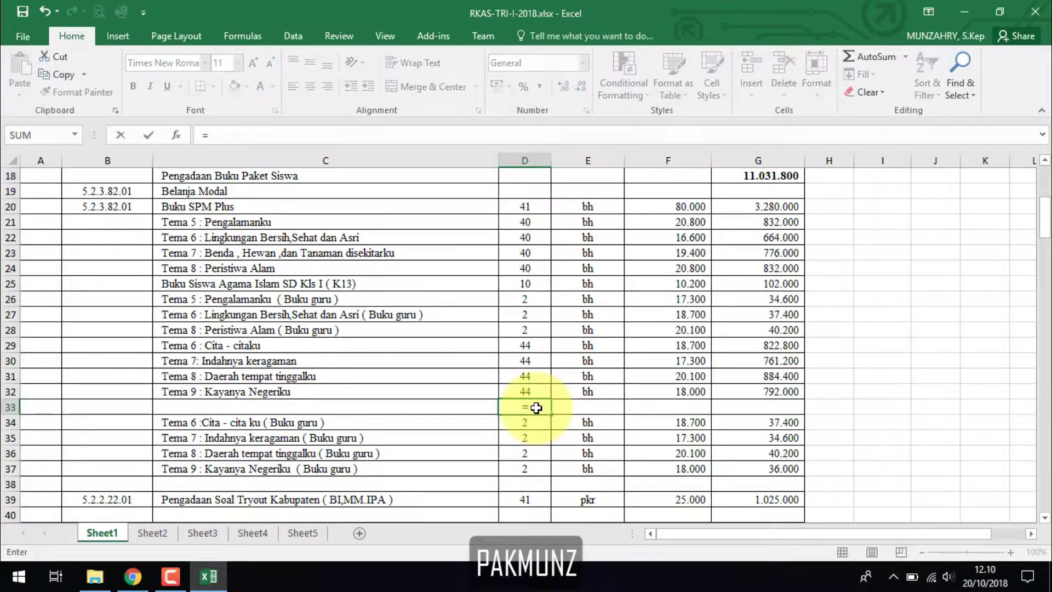
{"action": "type", "text": "SUM("}
{"action": "left_click_drag", "start_coordinate": [527, 206], "coordinate": [540, 391]}
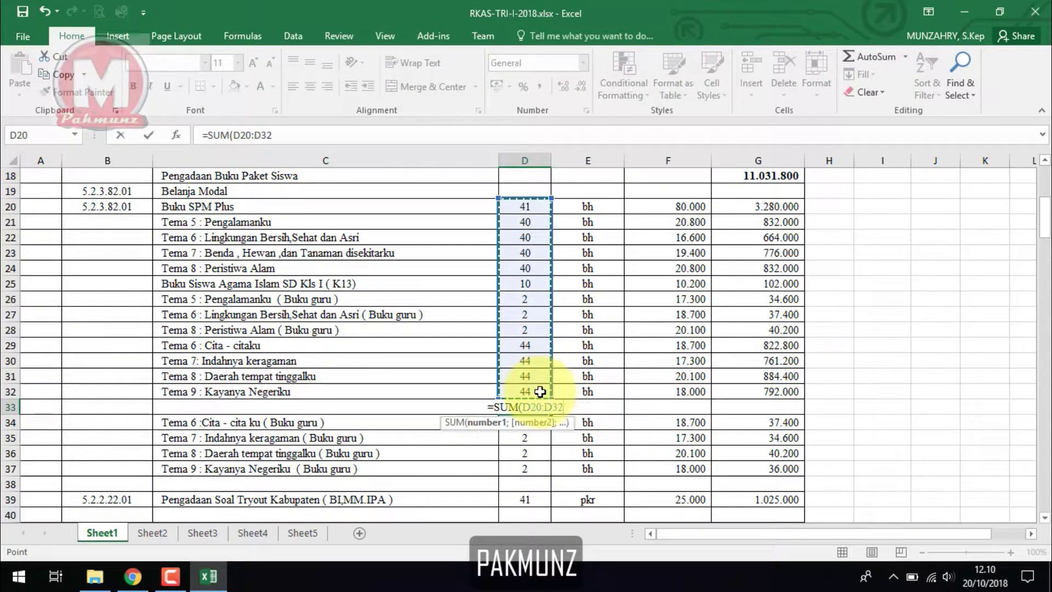
{"action": "key", "text": "Return"}
{"action": "left_click", "coordinate": [132, 576]}
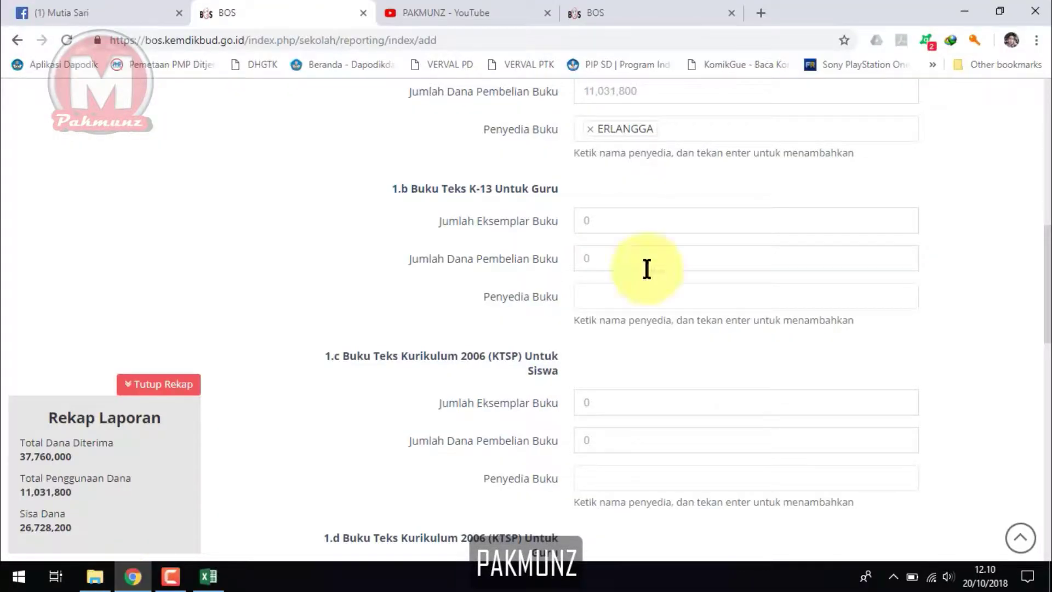
For 1.a K-13 student books, set the number of book copies to 393 and clear the purchase funds amount.
{"action": "scroll", "coordinate": [1033, 277], "scroll_direction": "up", "scroll_amount": 2}
{"action": "double_click", "coordinate": [574, 186]}
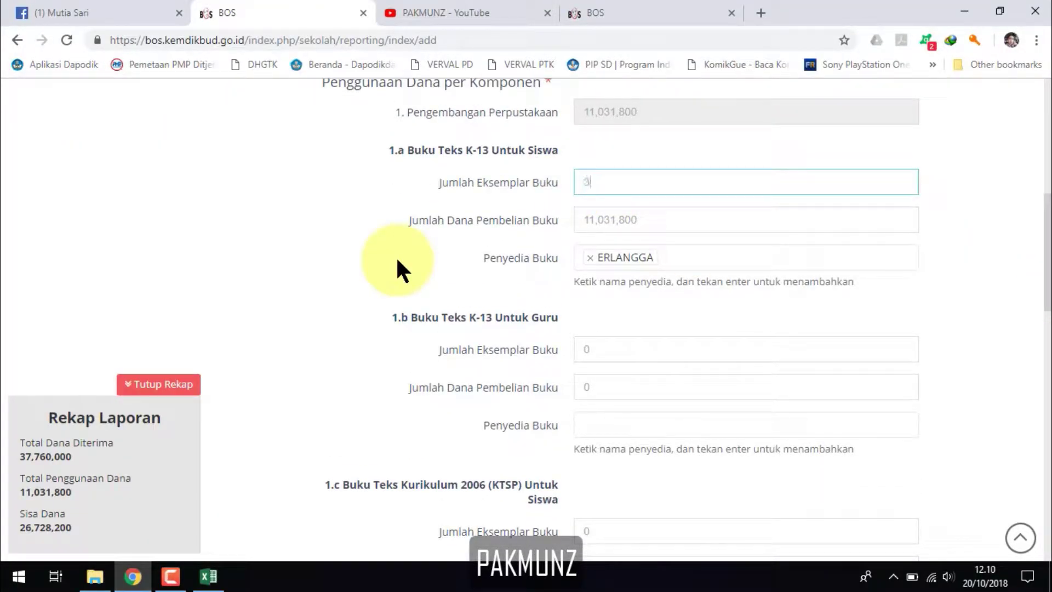
{"action": "type", "text": "393"}
{"action": "left_click", "coordinate": [208, 576]}
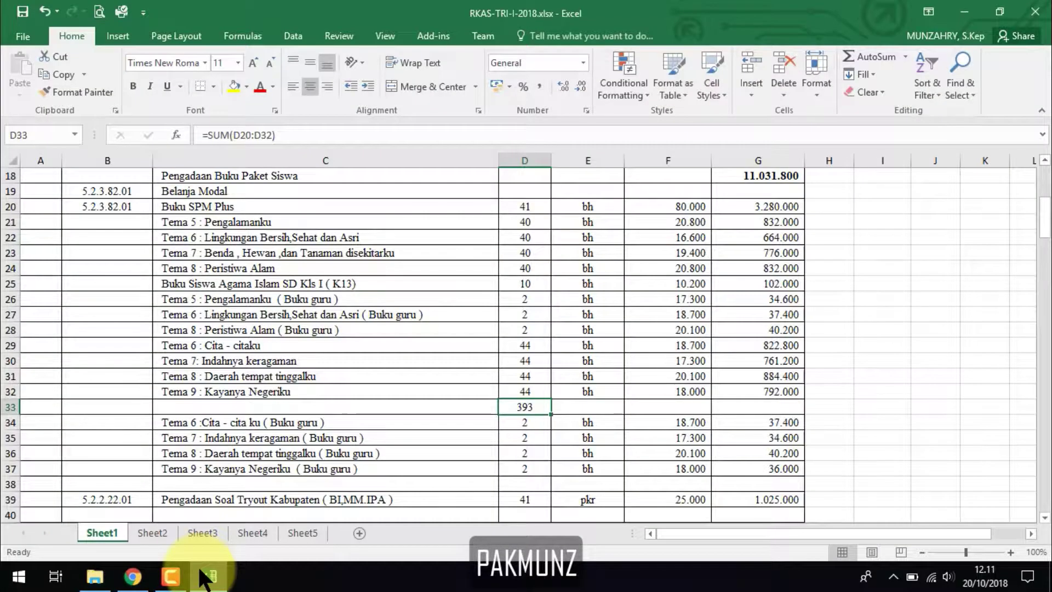
{"action": "left_click", "coordinate": [207, 576]}
{"action": "left_click", "coordinate": [557, 219]}
{"action": "key", "text": "ctrl+a"}
{"action": "key", "text": "BackSpace"}
Switch to the RKAS workbook in Excel and total the amounts G20:G32 with SUM in cell G33.
{"action": "left_click", "coordinate": [208, 576]}
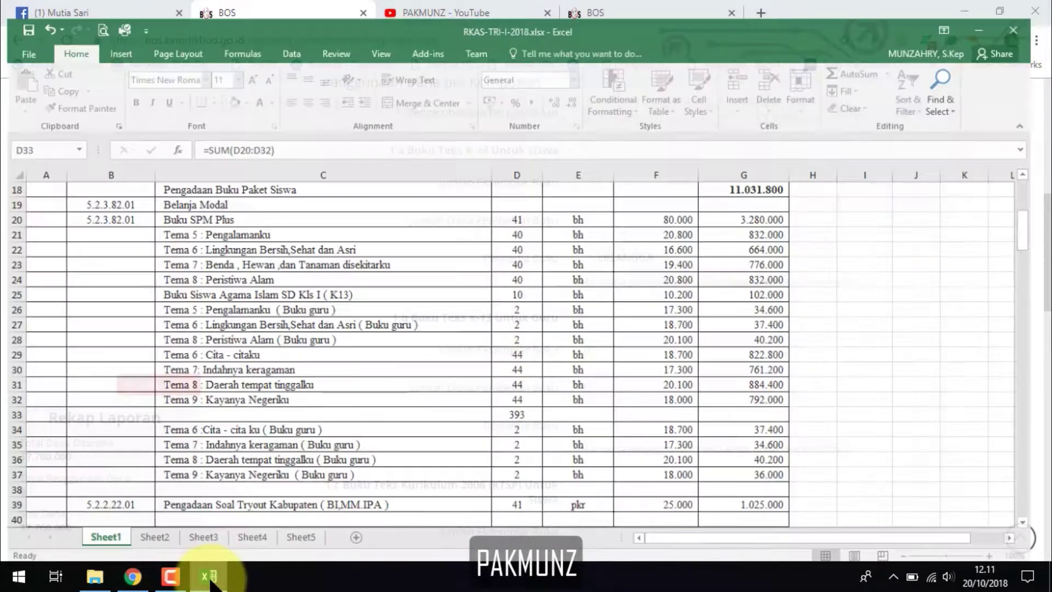
{"action": "left_click", "coordinate": [748, 407]}
{"action": "type", "text": "=SUM("}
{"action": "left_click_drag", "start_coordinate": [755, 207], "coordinate": [758, 391]}
{"action": "type", "text": ")"}
{"action": "key", "text": "ctrl+Return"}
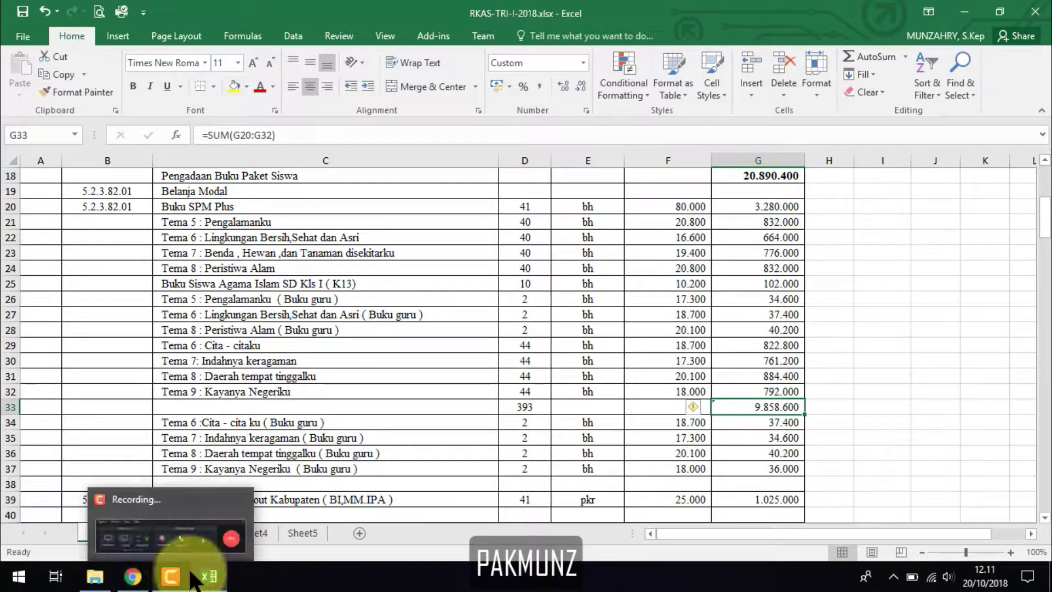
Return to the report form in Chrome and set the purchase funds for 1.a K-13 student books to 9,858,600.
{"action": "left_click", "coordinate": [132, 576]}
{"action": "left_click", "coordinate": [639, 220]}
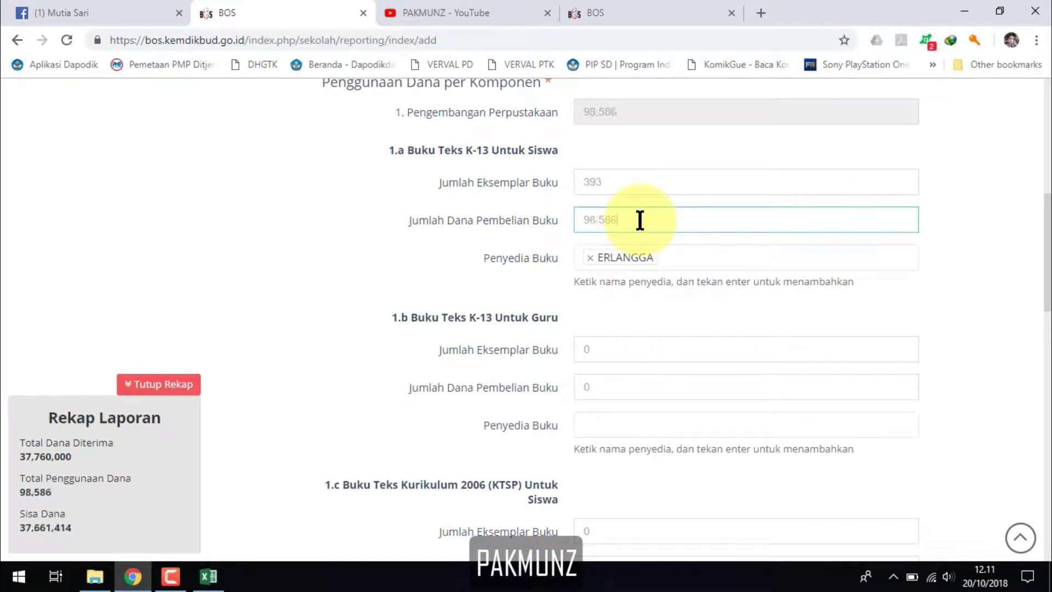
{"action": "type", "text": "98586"}
{"action": "left_click", "coordinate": [209, 575]}
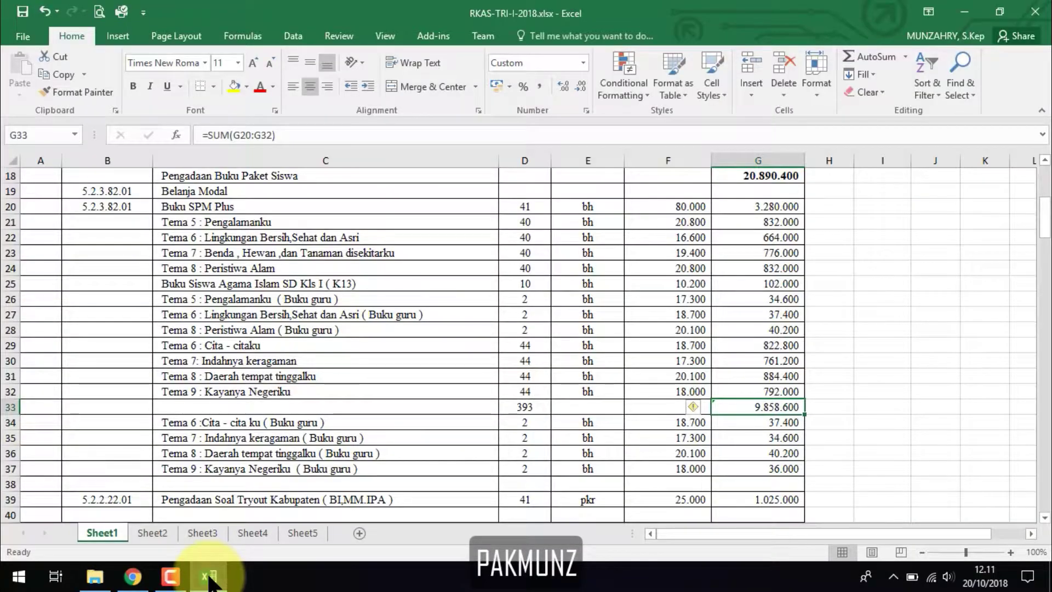
{"action": "left_click", "coordinate": [209, 576]}
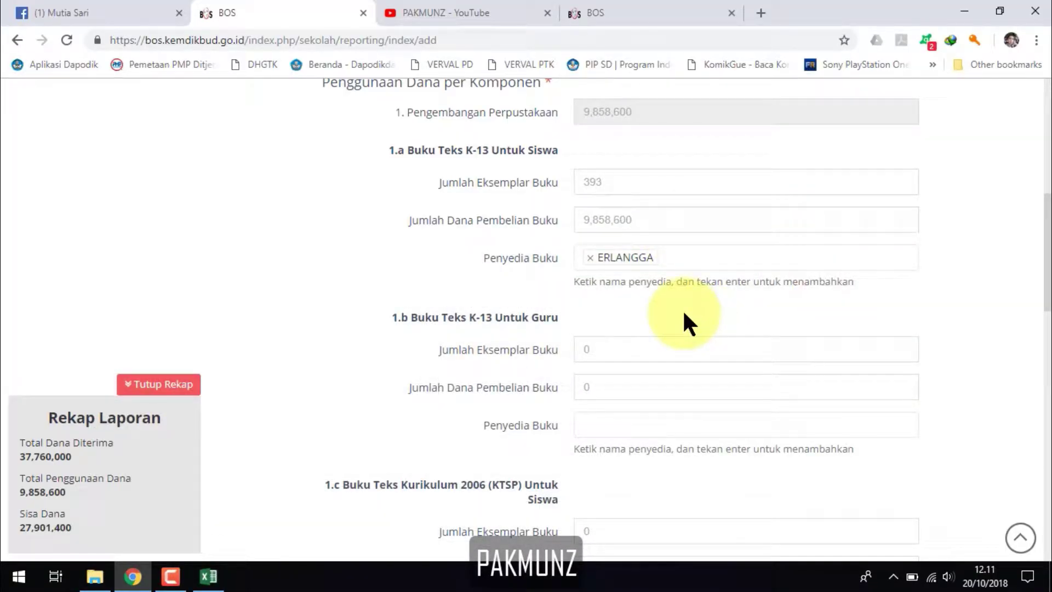
Switch to the RKAS workbook in Excel and total the teacher book quantities D34:D37 with SUM in cell D38.
{"action": "left_click", "coordinate": [626, 349]}
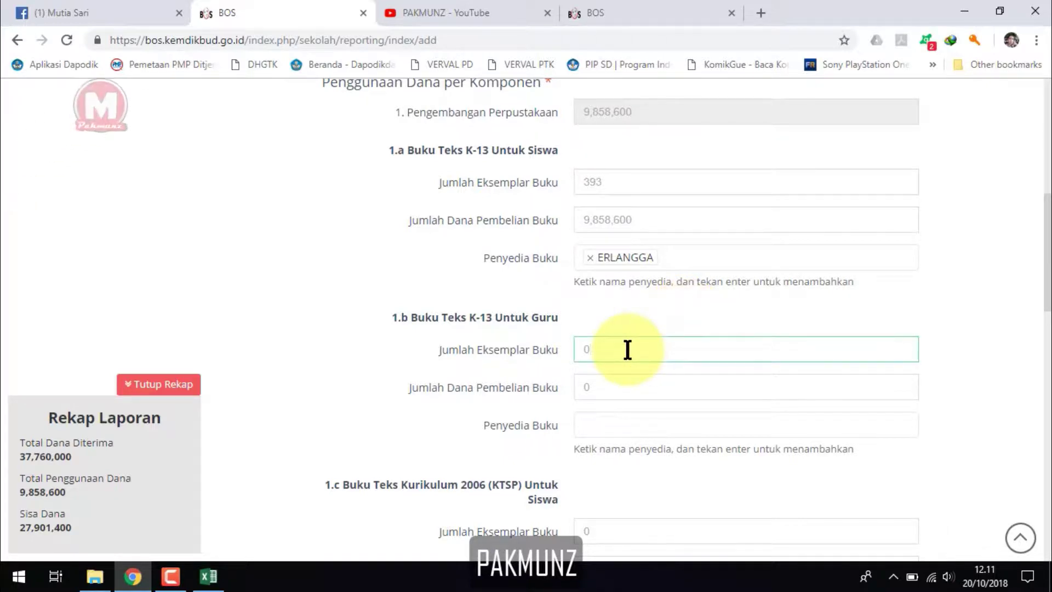
{"action": "left_click", "coordinate": [208, 576]}
{"action": "left_click", "coordinate": [525, 484]}
{"action": "type", "text": "=sum"}
{"action": "key", "text": "Tab"}
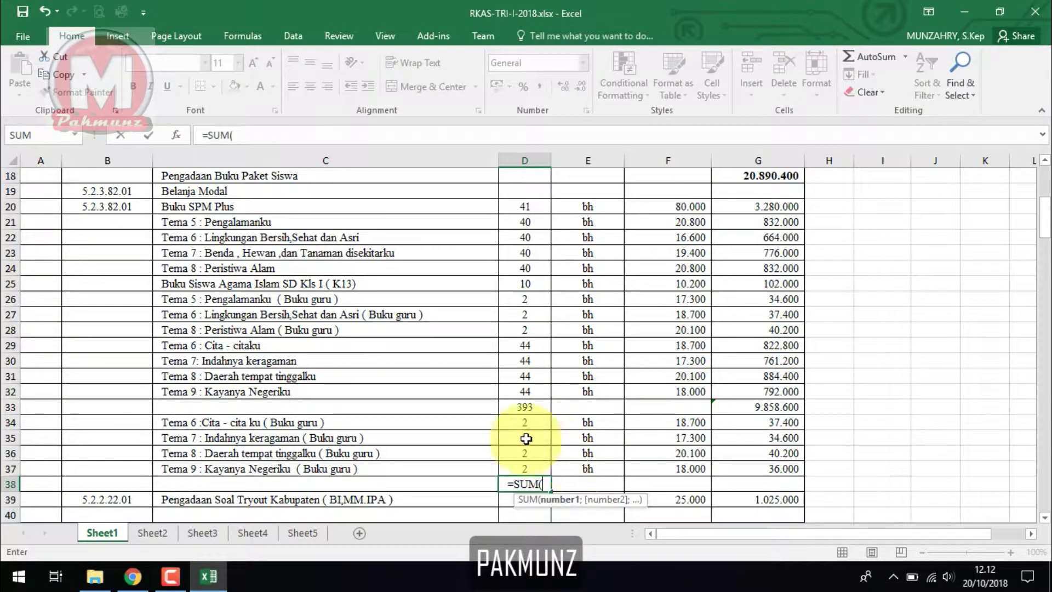
{"action": "left_click_drag", "start_coordinate": [525, 421], "coordinate": [520, 470]}
{"action": "key", "text": "Return"}
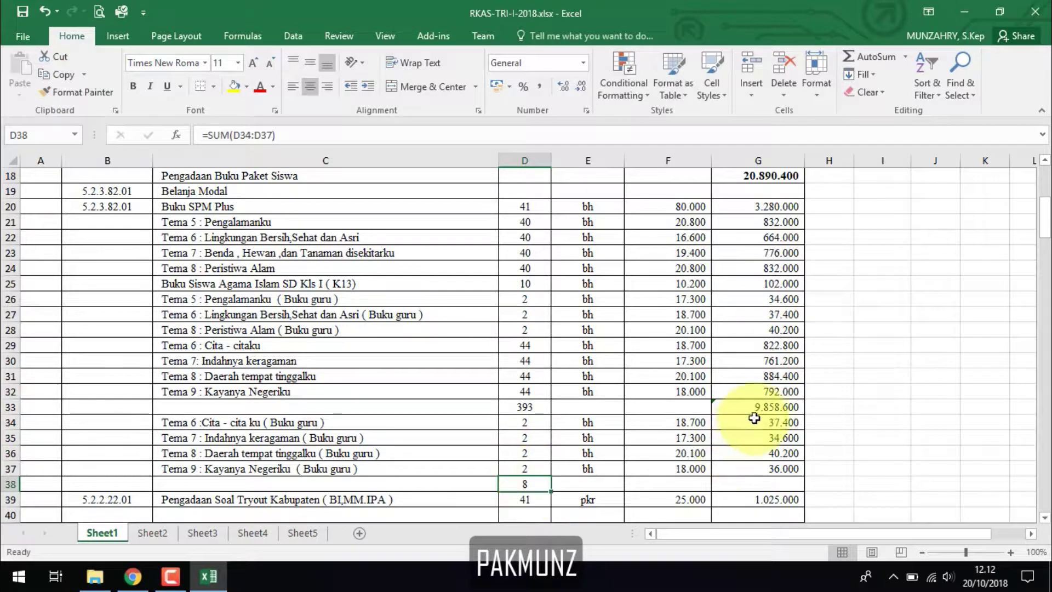
Total the teacher book amounts G34:G37 with SUM in cell G38.
{"action": "left_click", "coordinate": [767, 487]}
{"action": "type", "text": "=sum"}
{"action": "key", "text": "Tab"}
{"action": "left_click_drag", "start_coordinate": [772, 422], "coordinate": [759, 468]}
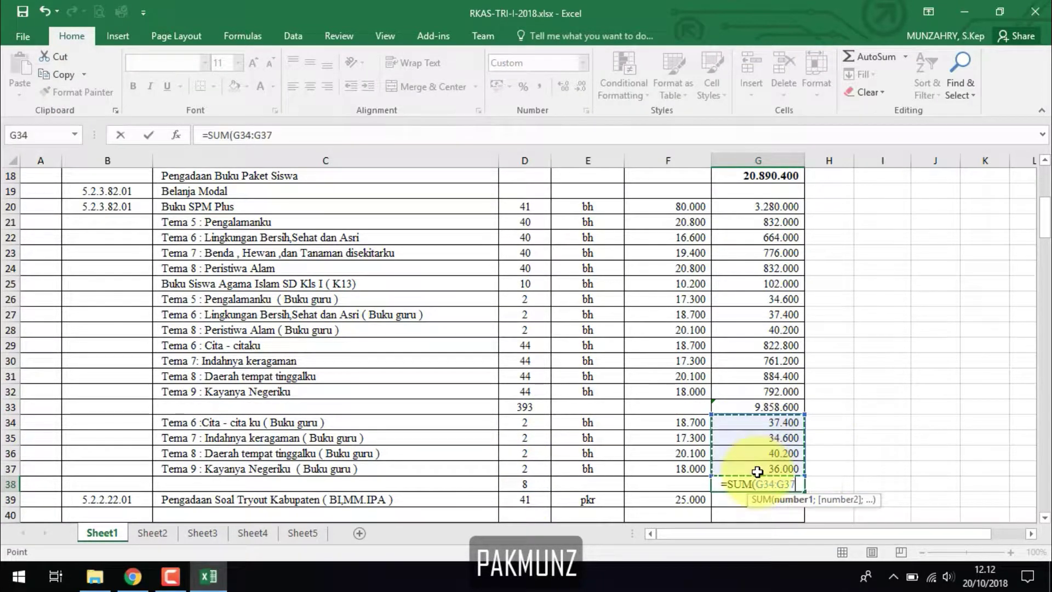
{"action": "key", "text": "Return"}
Return to the report form in Chrome and set 1.b K-13 teacher books to 8 copies and 148,200 in purchase funds.
{"action": "left_click", "coordinate": [132, 576]}
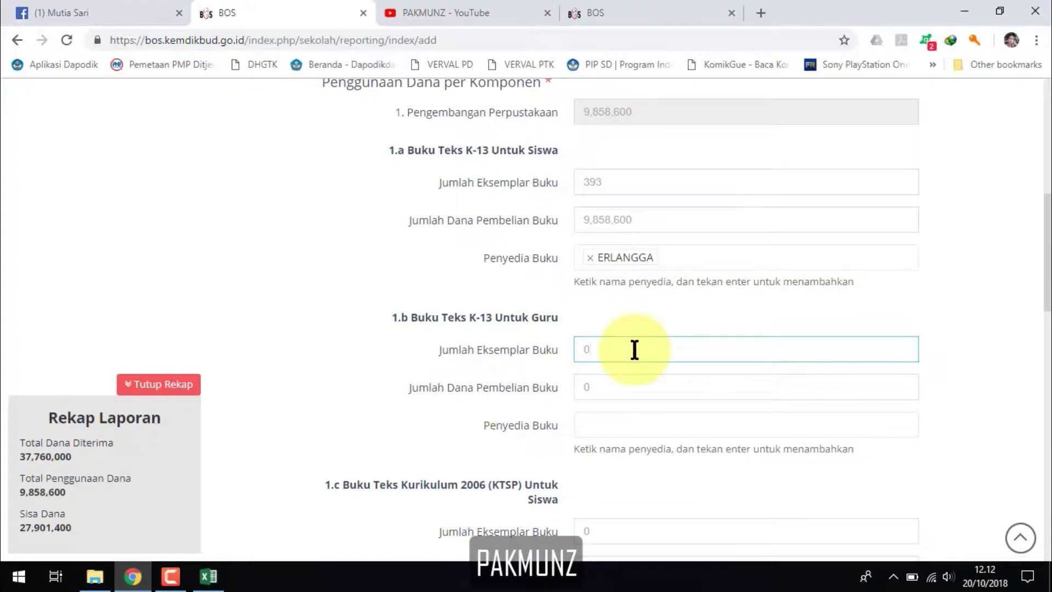
{"action": "left_click", "coordinate": [603, 383]}
{"action": "left_click", "coordinate": [209, 576]}
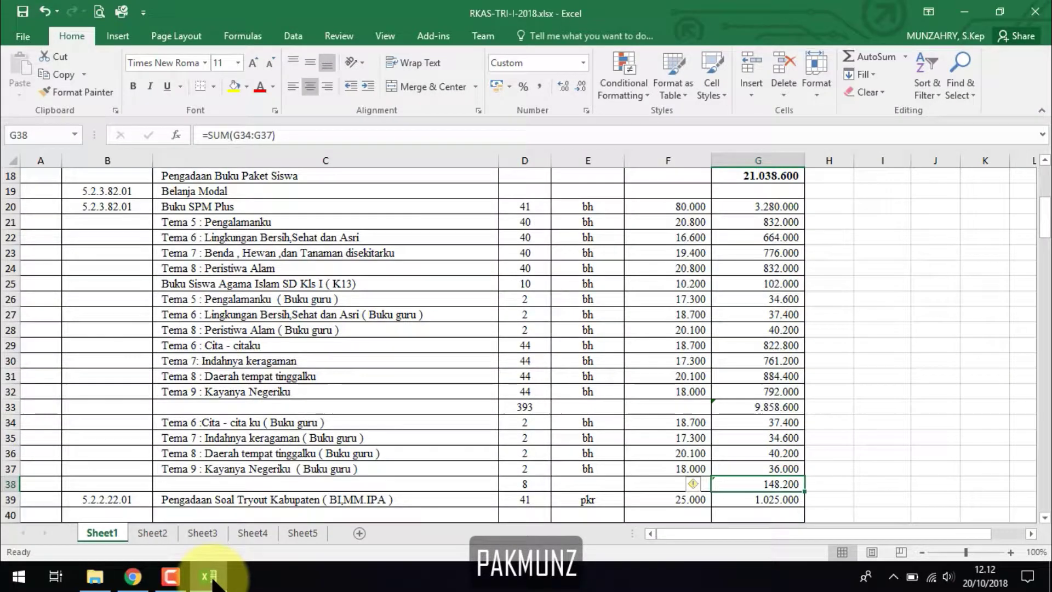
{"action": "left_click", "coordinate": [208, 576]}
{"action": "type", "text": "148,20"}
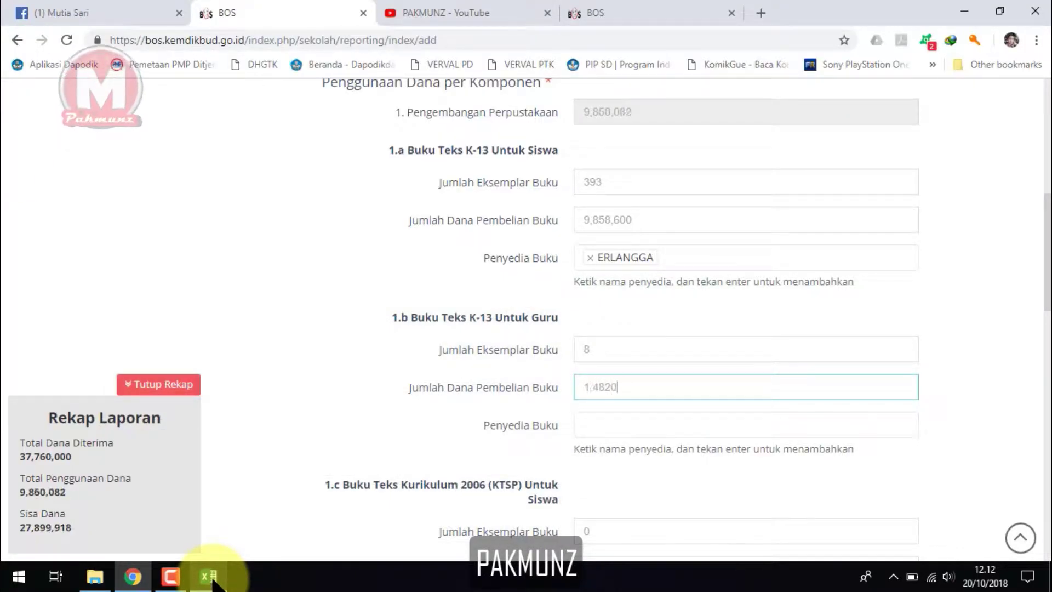
{"action": "type", "text": "0"}
{"action": "left_click", "coordinate": [300, 388]}
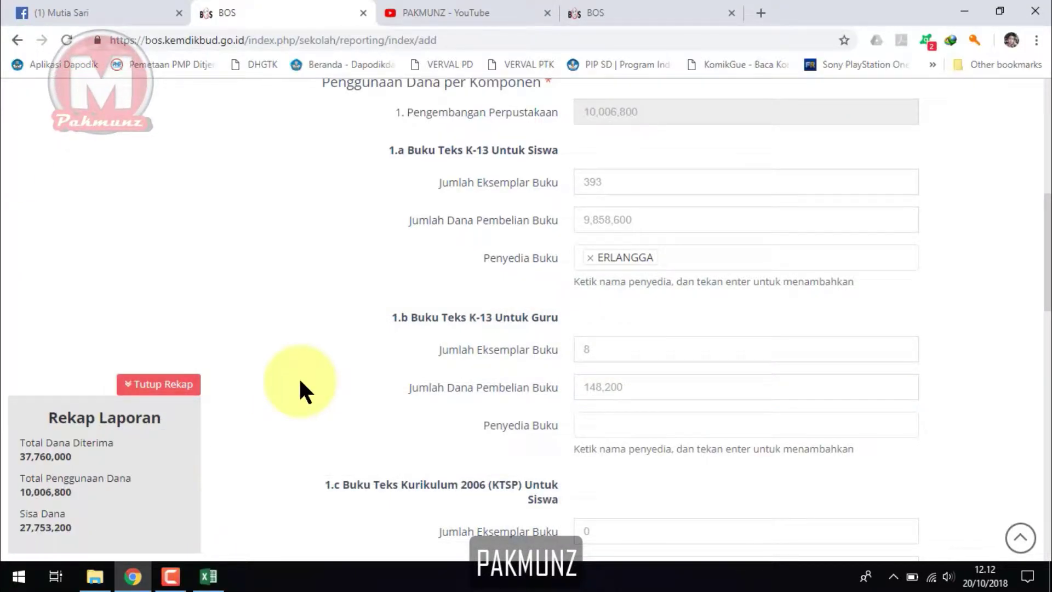
Switch to the RKAS workbook in Excel and re-enter the SUM of amounts G20:G32 in cell G33.
{"action": "scroll", "coordinate": [1047, 235], "scroll_direction": "up", "scroll_amount": 2}
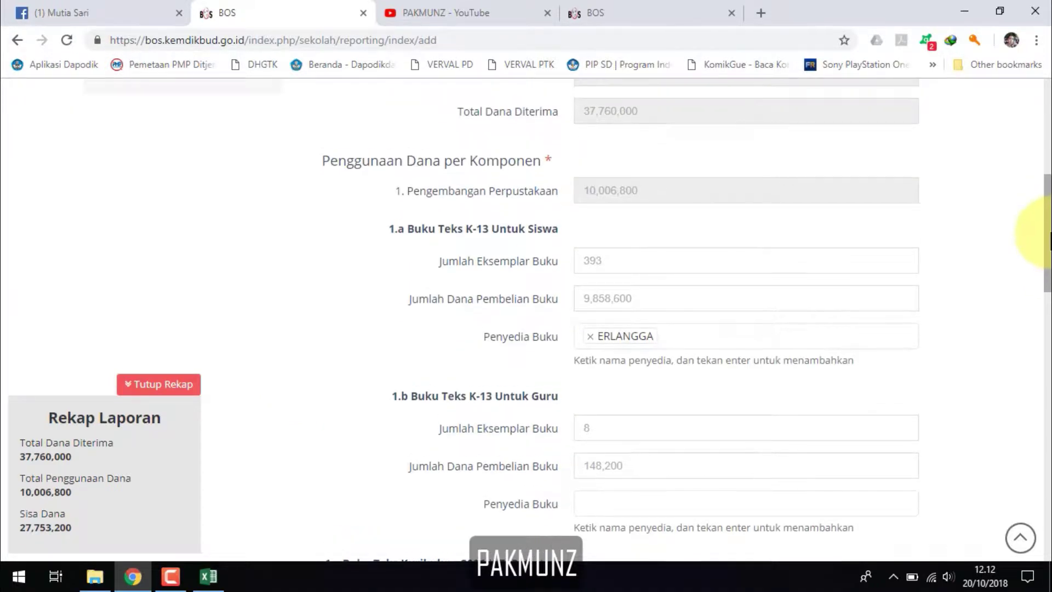
{"action": "left_click_drag", "start_coordinate": [1049, 236], "coordinate": [1049, 252]}
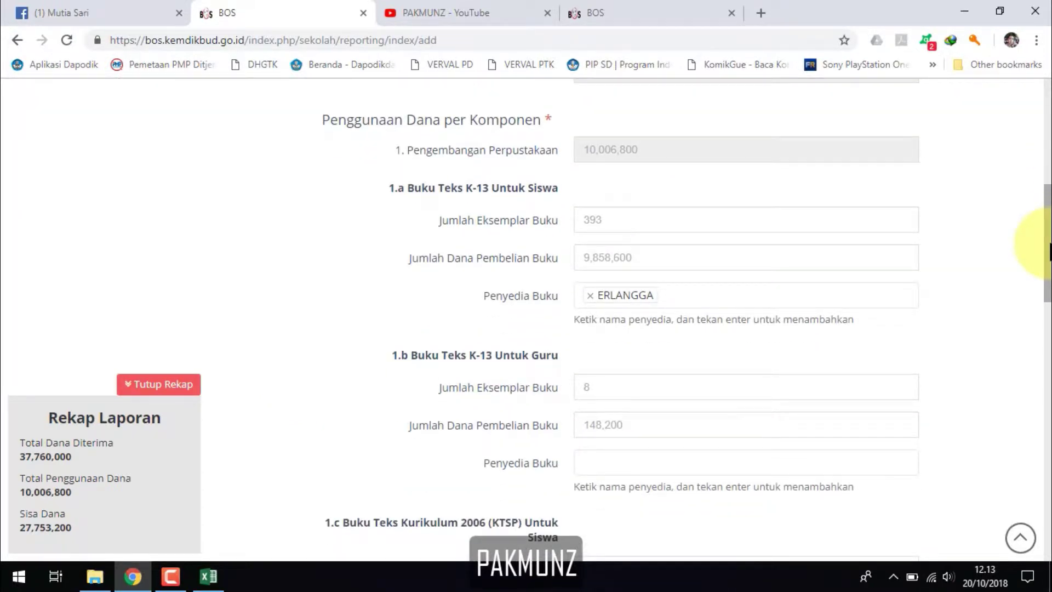
{"action": "left_click", "coordinate": [209, 577]}
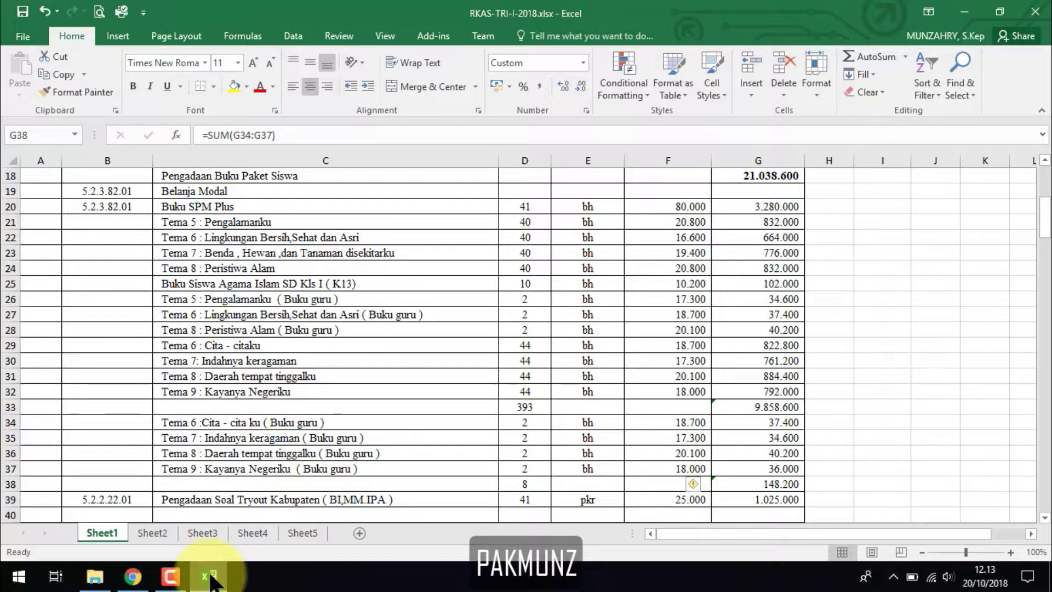
{"action": "left_click", "coordinate": [778, 407]}
{"action": "type", "text": "=SUM"}
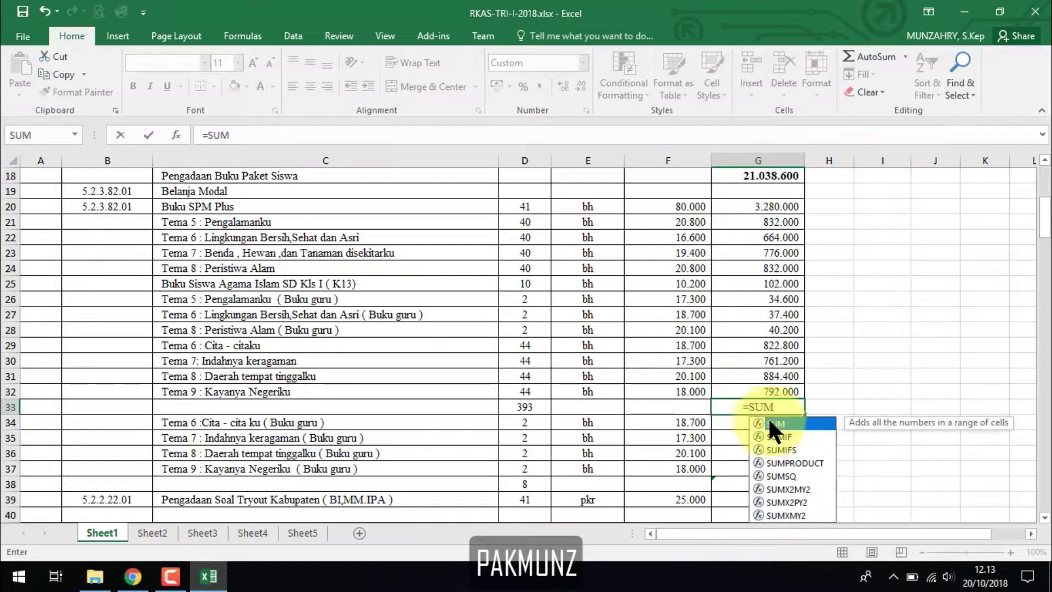
{"action": "double_click", "coordinate": [773, 425]}
{"action": "left_click_drag", "start_coordinate": [745, 206], "coordinate": [752, 391]}
{"action": "key", "text": "Return"}
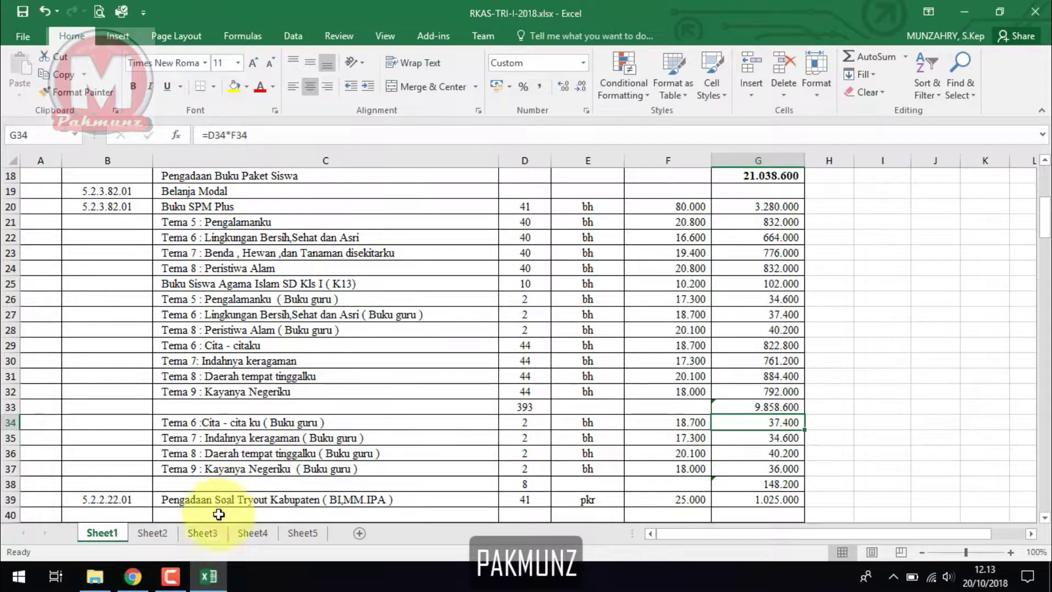
Return to the report form in Chrome and add ERLANGGA as the book supplier for 1.b K-13 teacher books.
{"action": "left_click", "coordinate": [132, 576]}
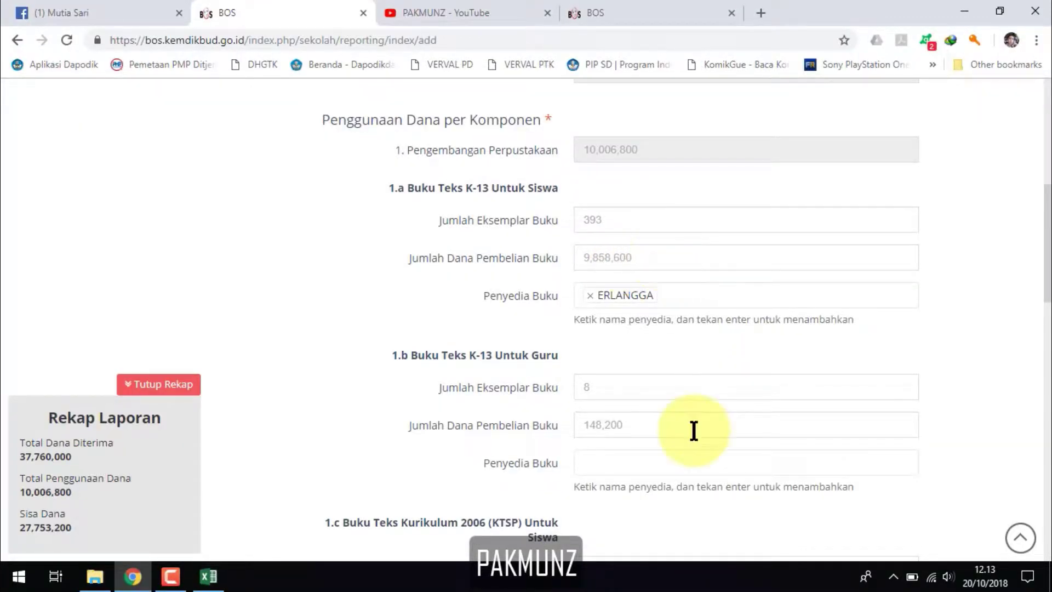
{"action": "left_click", "coordinate": [677, 457]}
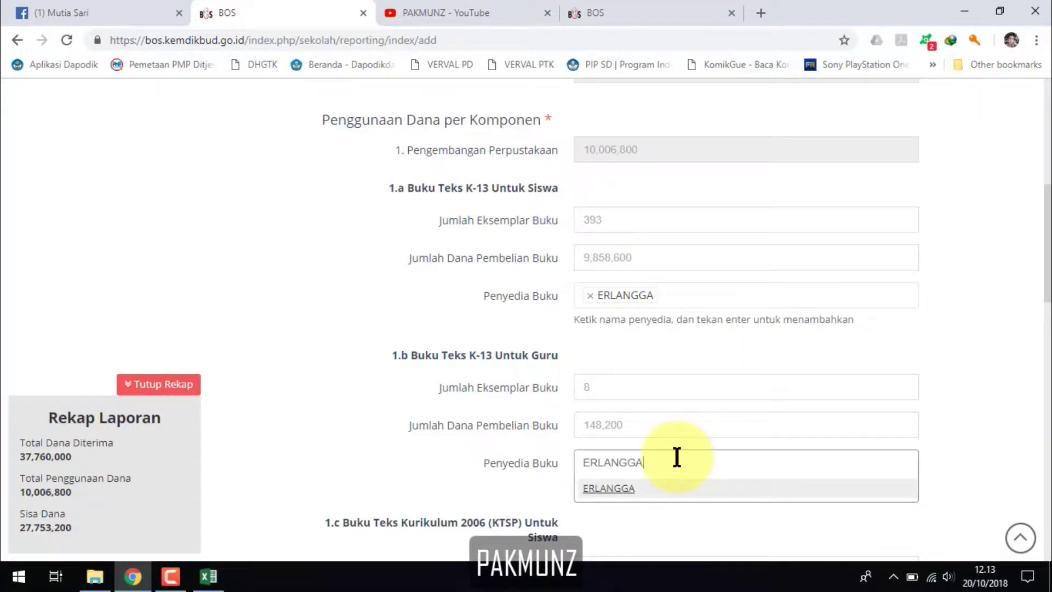
{"action": "type", "text": "ERLANGGA"}
{"action": "left_click", "coordinate": [613, 488]}
{"action": "left_click_drag", "start_coordinate": [1032, 270], "coordinate": [1046, 290]}
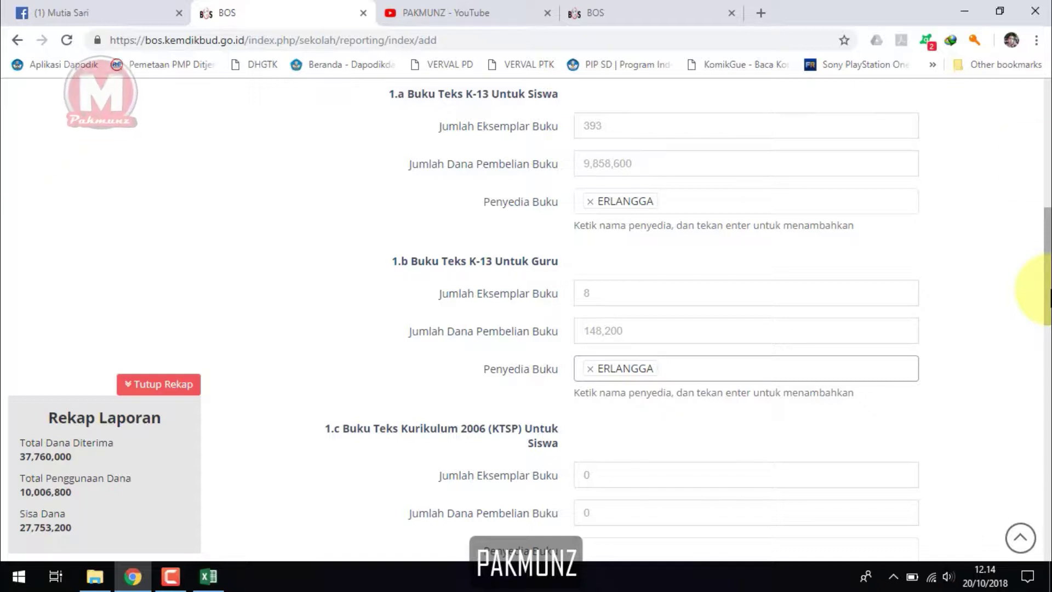
{"action": "left_click", "coordinate": [645, 327]}
{"action": "type", "text": "0"}
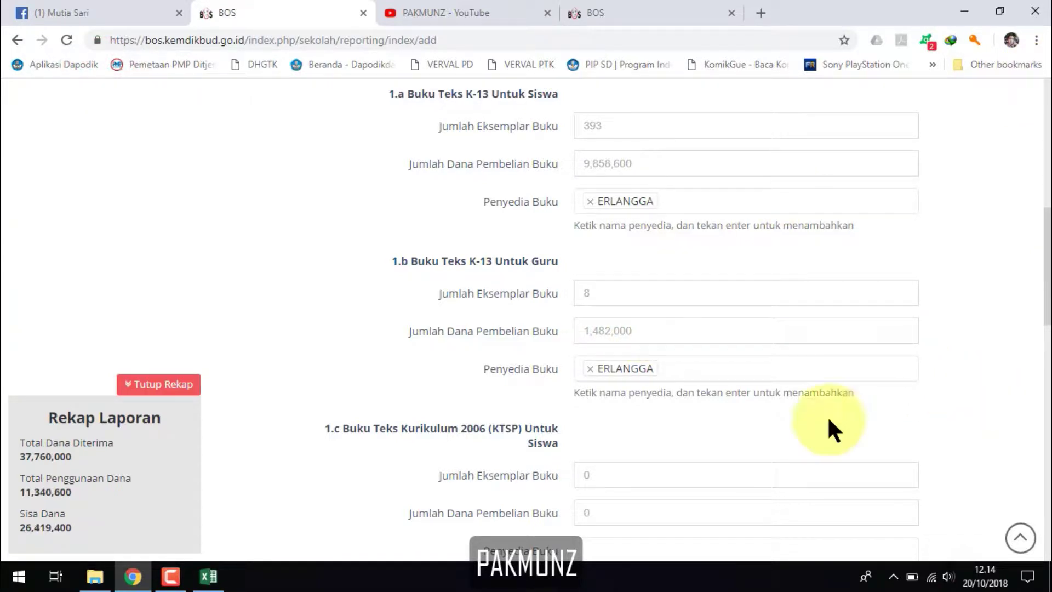
{"action": "left_click", "coordinate": [214, 575]}
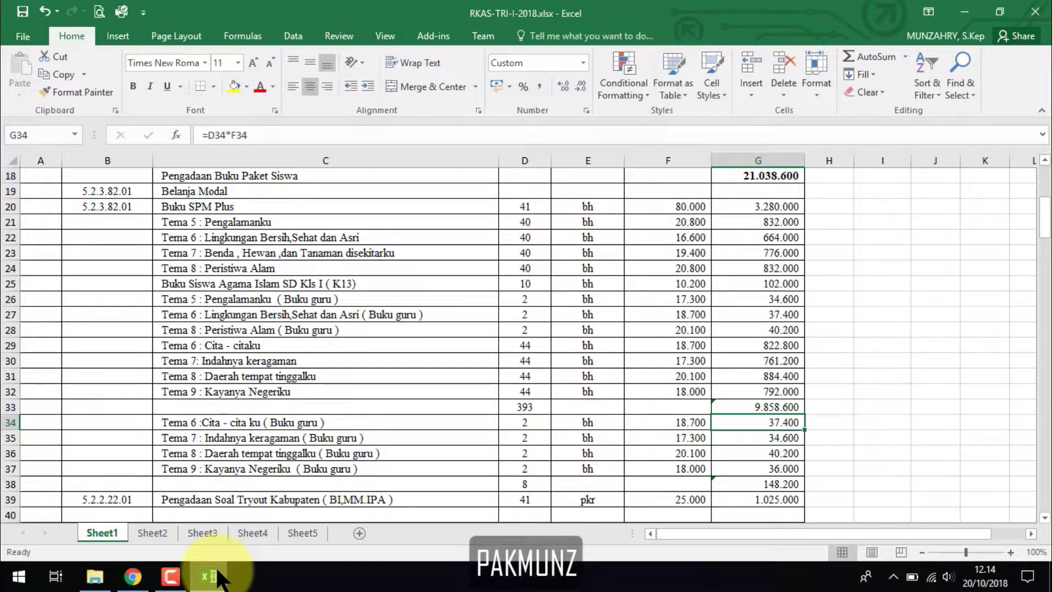
{"action": "left_click", "coordinate": [214, 575]}
{"action": "left_click_drag", "start_coordinate": [1044, 282], "coordinate": [1038, 323]}
{"action": "left_click", "coordinate": [601, 417]}
{"action": "left_click", "coordinate": [656, 117]}
{"action": "key", "text": "BackSpace"}
Look up the tryout question procurement amount in the RKAS workbook and enter 1,025,000 for 1.e Pengembangan Perpustakaan Lainnya in the Chrome form.
{"action": "scroll", "coordinate": [608, 355], "scroll_direction": "down", "scroll_amount": 3}
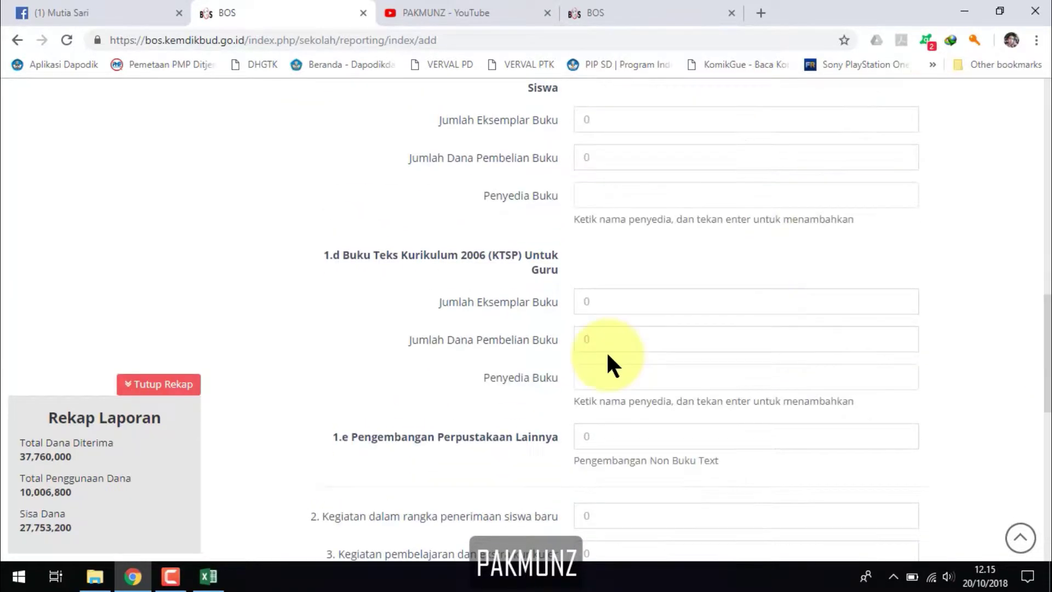
{"action": "left_click", "coordinate": [208, 576]}
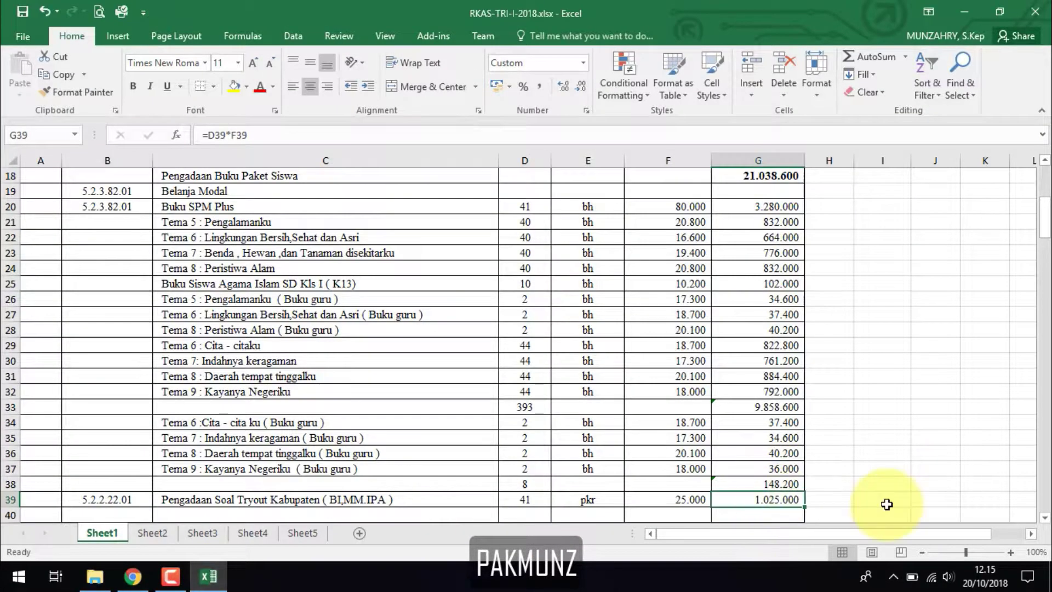
{"action": "left_click", "coordinate": [132, 575]}
{"action": "type", "text": "1"}
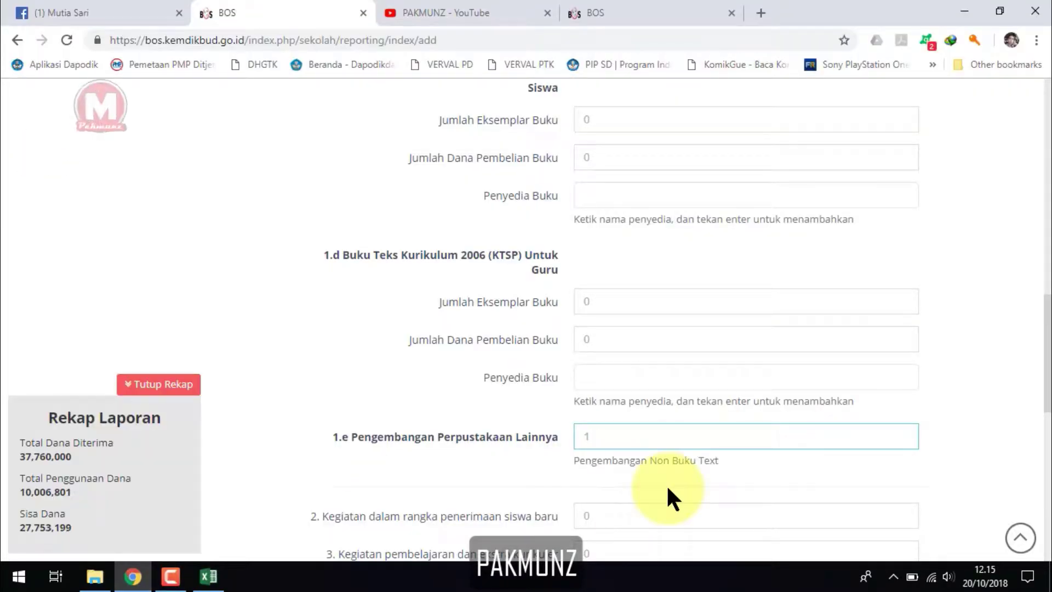
{"action": "type", "text": ",025,000"}
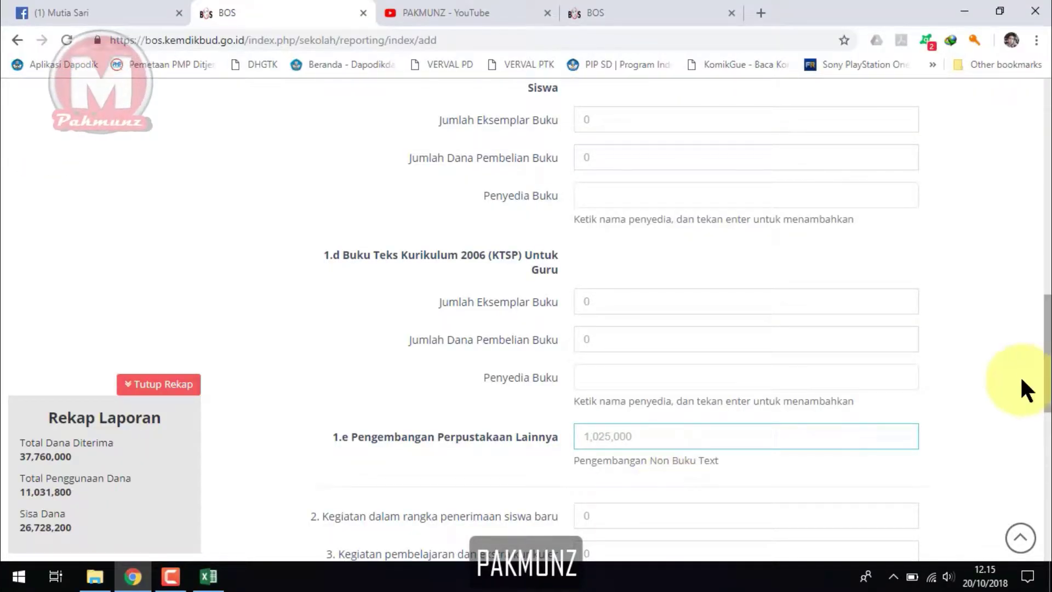
Switch to File Explorer and open the REKAP BOS I-IV 2018 workbook from the BOS 2018 folder.
{"action": "left_click", "coordinate": [1044, 362]}
{"action": "left_click_drag", "start_coordinate": [1044, 361], "coordinate": [1044, 438]}
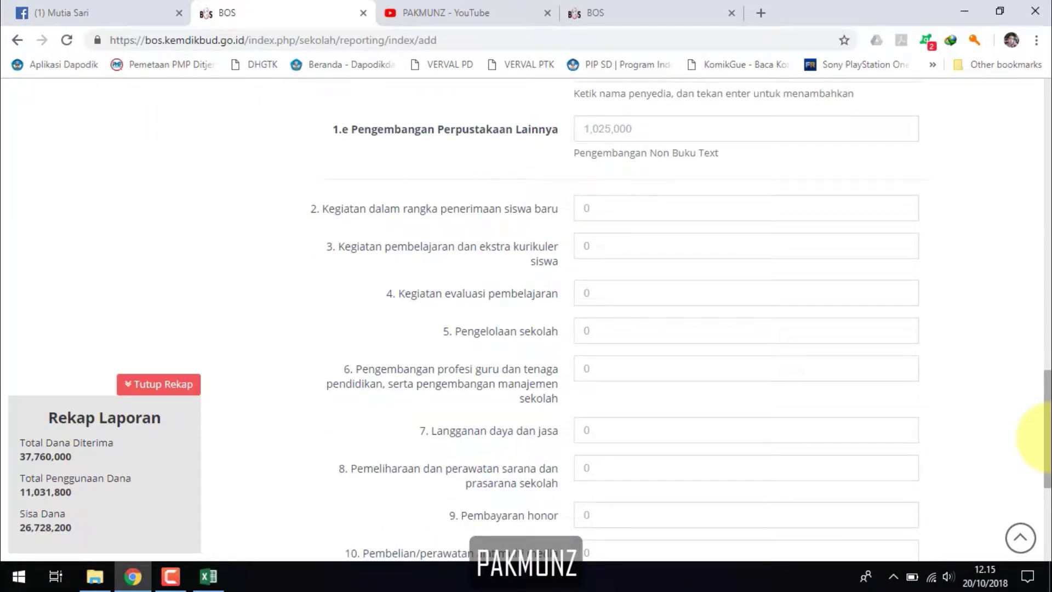
{"action": "scroll", "coordinate": [1040, 444], "scroll_direction": "down", "scroll_amount": 2}
{"action": "left_click", "coordinate": [95, 576]}
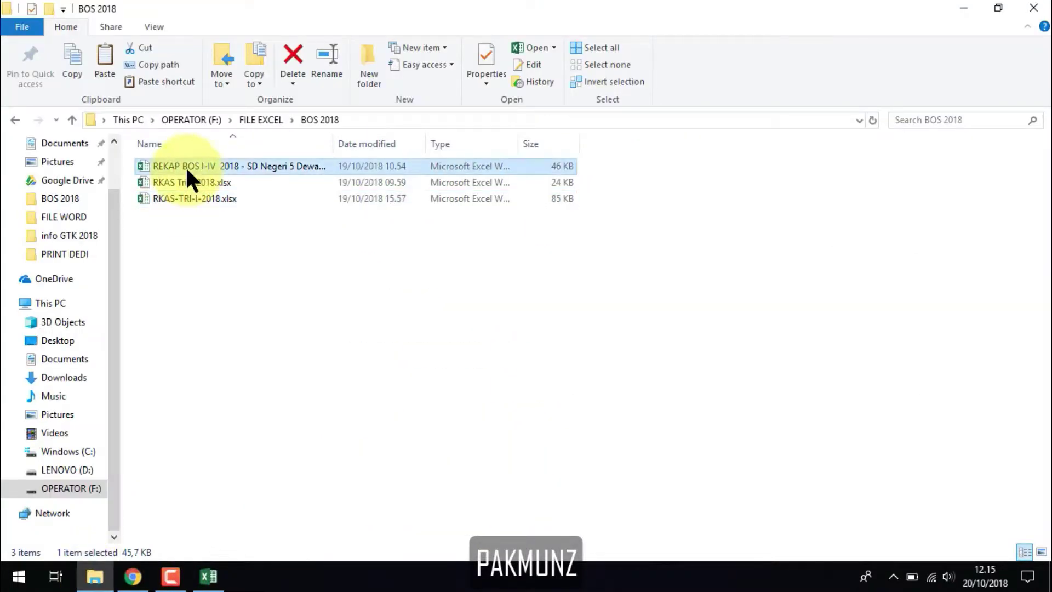
{"action": "double_click", "coordinate": [187, 168]}
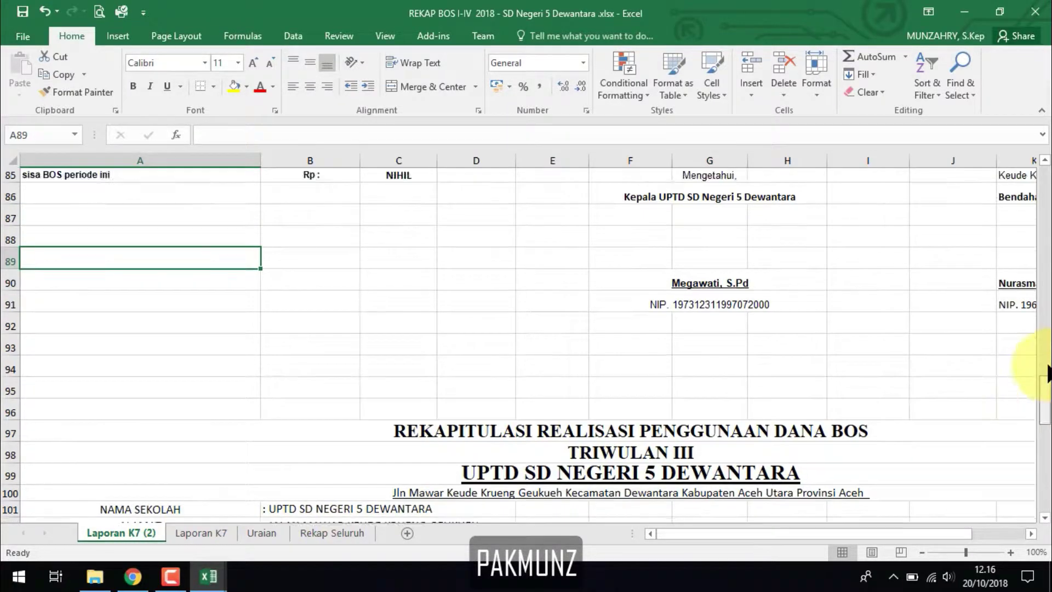
Examine the Triwulan I fund usage per component in the recap table on the Laporan K7 (2) sheet.
{"action": "left_click_drag", "start_coordinate": [1046, 378], "coordinate": [1044, 216]}
{"action": "left_click", "coordinate": [476, 337]}
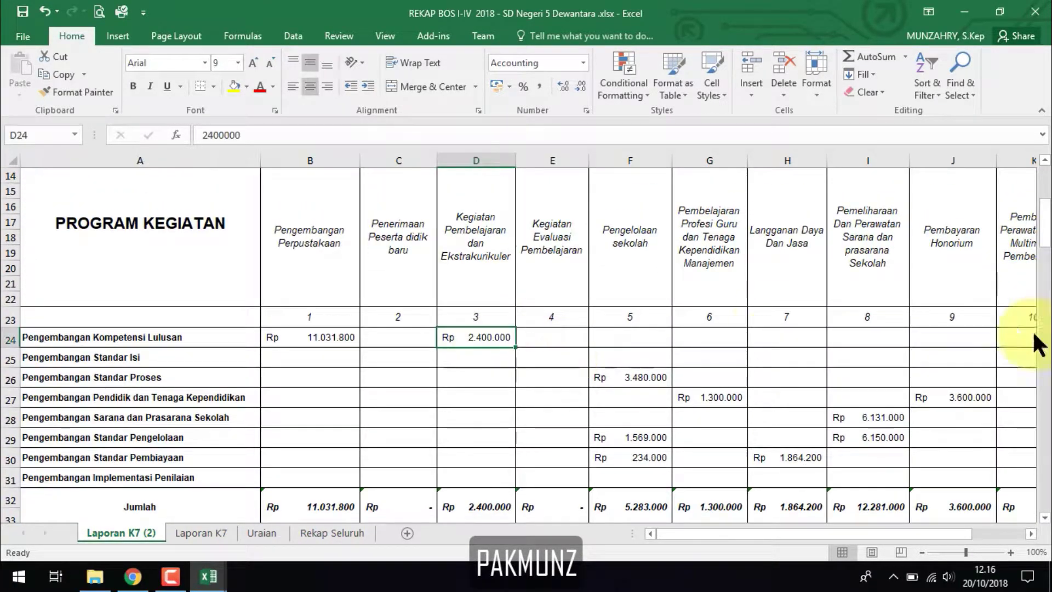
{"action": "scroll", "coordinate": [1037, 343], "scroll_direction": "right", "scroll_amount": 1}
{"action": "scroll", "coordinate": [1033, 328], "scroll_direction": "left", "scroll_amount": 1}
{"action": "scroll", "coordinate": [1041, 247], "scroll_direction": "up", "scroll_amount": 4}
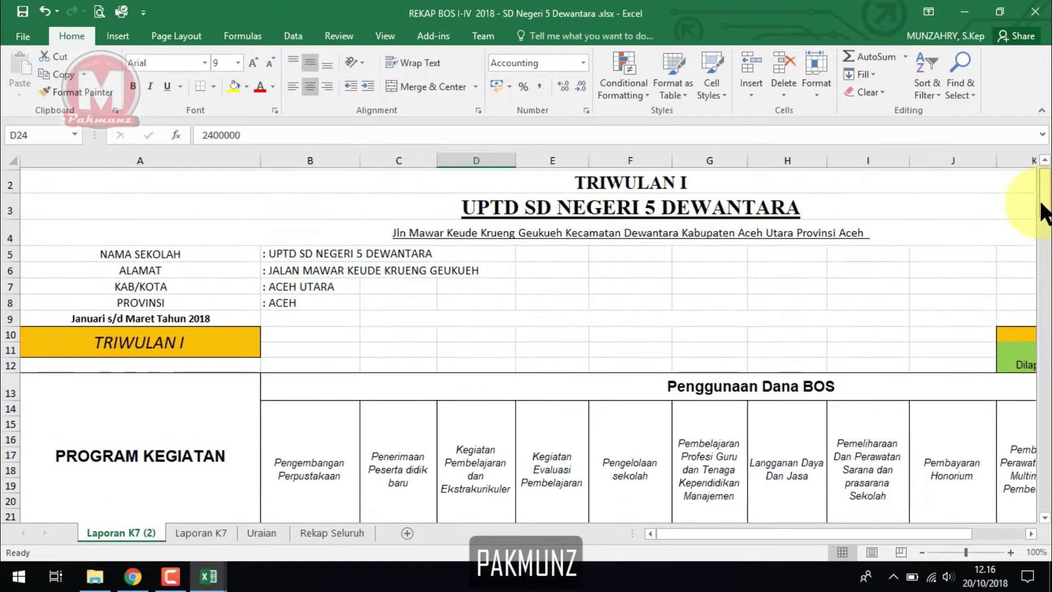
{"action": "scroll", "coordinate": [1038, 219], "scroll_direction": "down", "scroll_amount": 7}
{"action": "scroll", "coordinate": [822, 247], "scroll_direction": "up", "scroll_amount": 2}
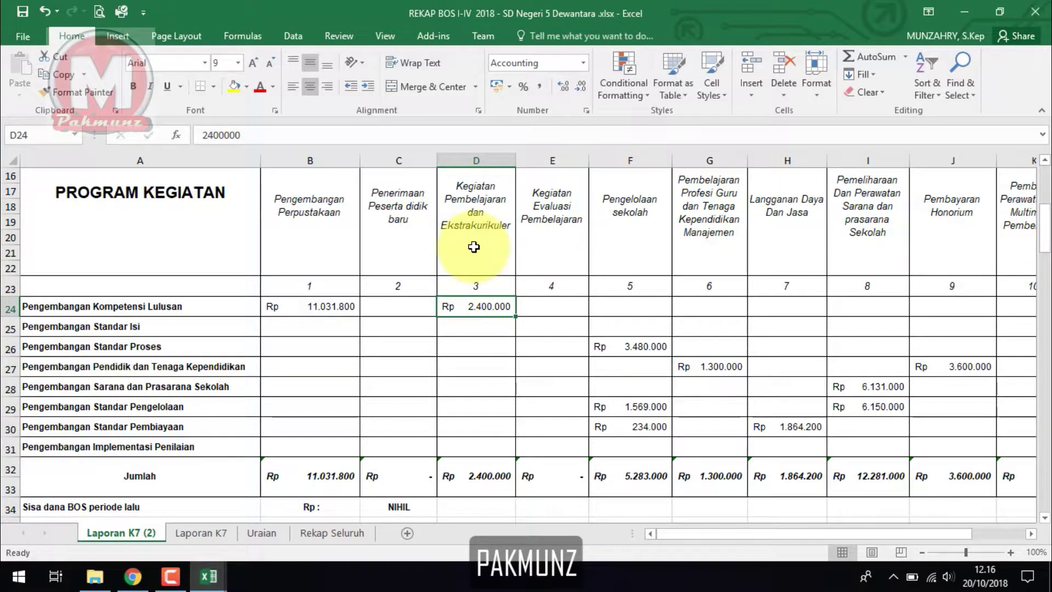
Return to the report form in Chrome and enter 2,400,000 for 3. Kegiatan pembelajaran dan ekstra kurikuler siswa.
{"action": "left_click", "coordinate": [132, 576]}
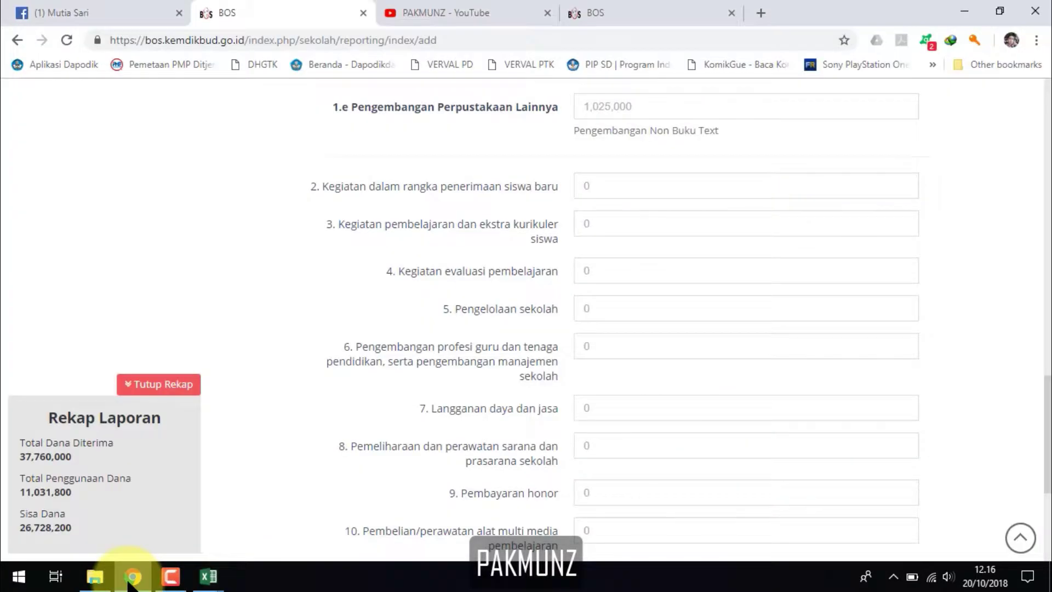
{"action": "left_click", "coordinate": [609, 225]}
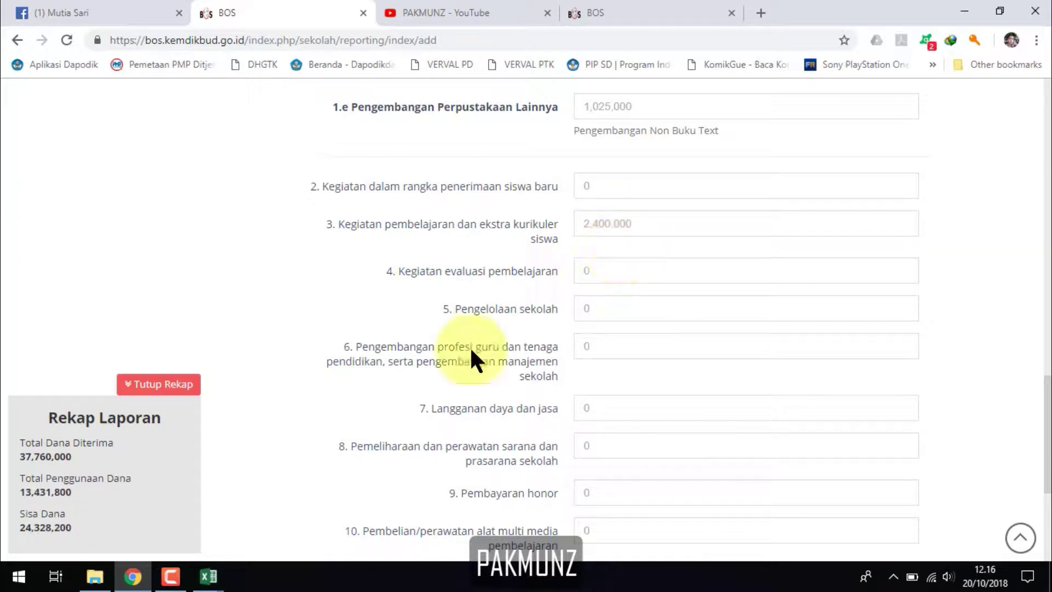
Look up the Pengelolaan sekolah total in the REKAP BOS workbook and enter 5,283,000 for 5. Pengelolaan sekolah in the Chrome form.
{"action": "mouse_move", "coordinate": [208, 575]}
{"action": "left_click", "coordinate": [285, 521]}
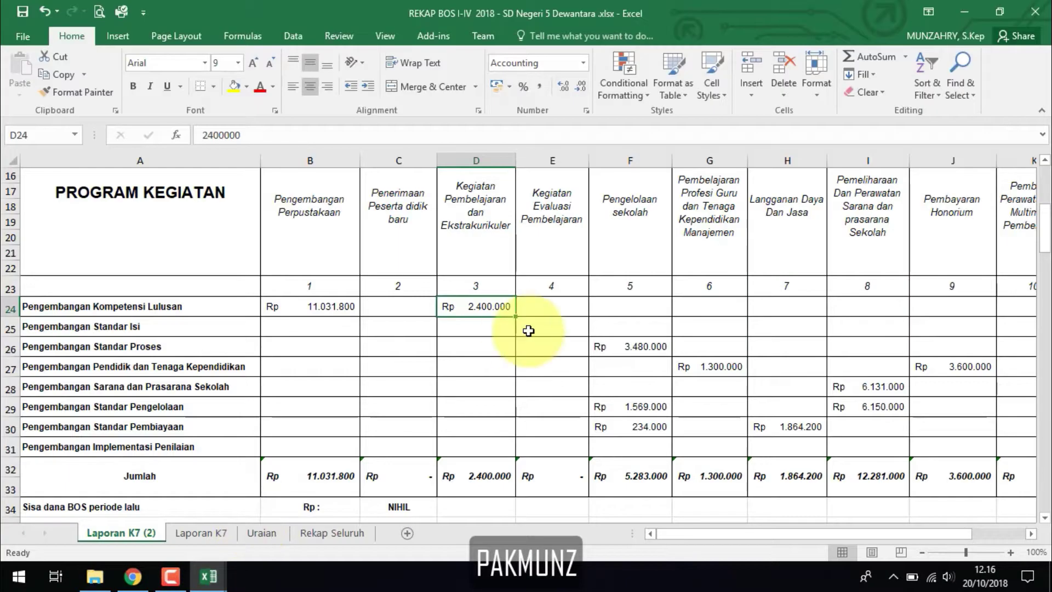
{"action": "left_click", "coordinate": [618, 346]}
{"action": "left_click", "coordinate": [132, 576]}
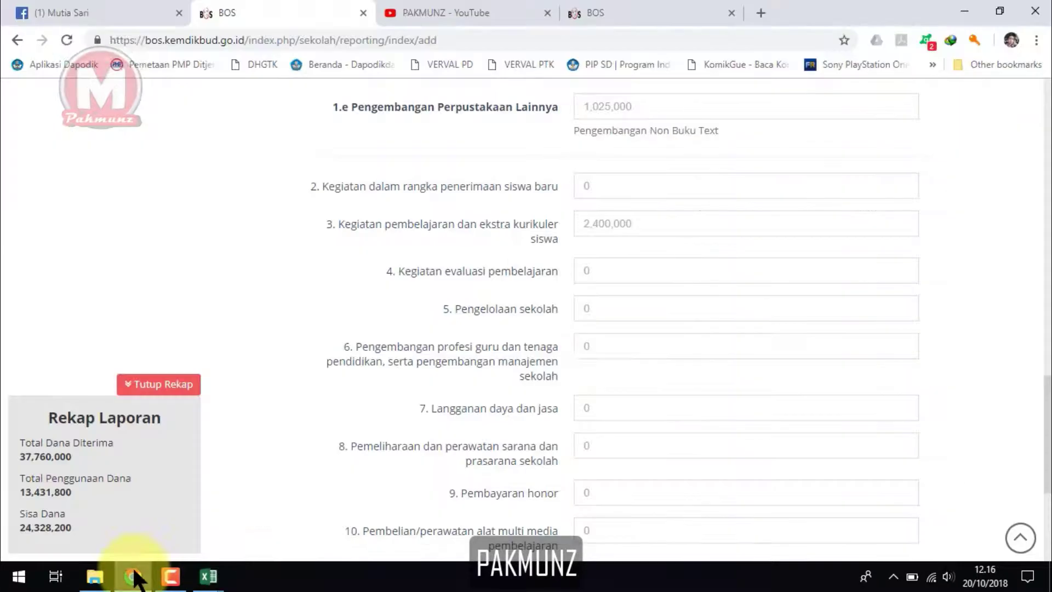
{"action": "left_click", "coordinate": [611, 307]}
{"action": "mouse_move", "coordinate": [211, 576]}
{"action": "left_click", "coordinate": [294, 516]}
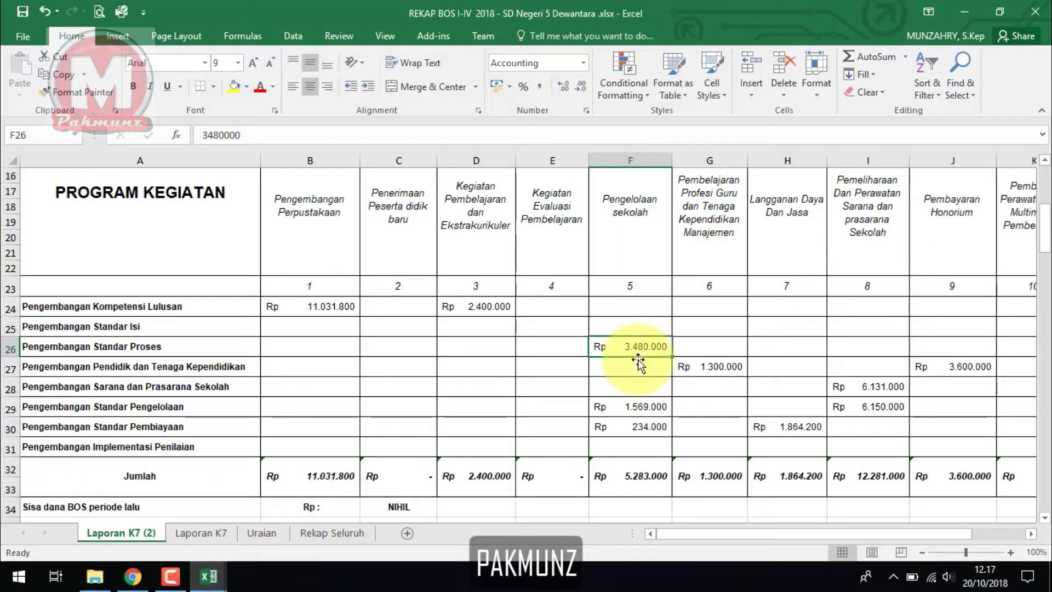
{"action": "left_click", "coordinate": [634, 474]}
{"action": "key", "text": "alt+Tab"}
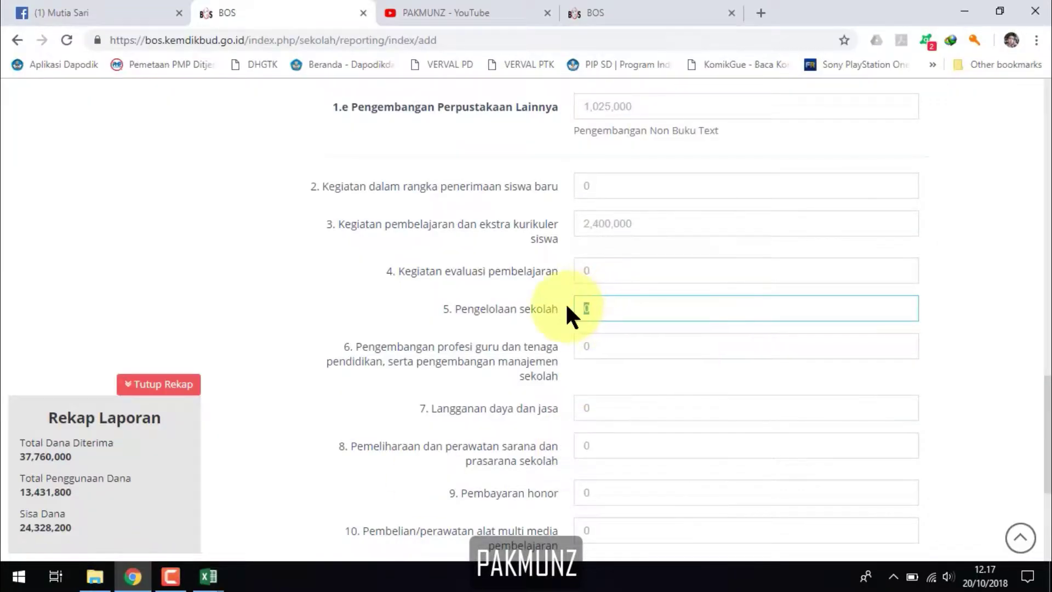
{"action": "type", "text": "5.283"}
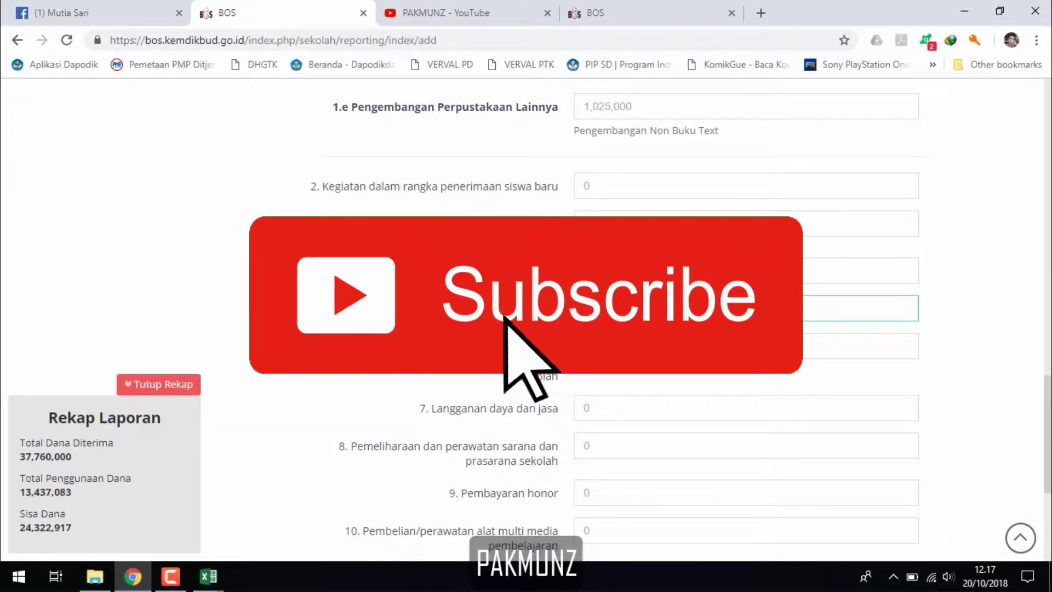
{"action": "type", "text": "000"}
Look up the teacher professional development amount in the REKAP BOS workbook and enter 1,300,000 for component 6 in the Chrome form.
{"action": "left_click_drag", "start_coordinate": [1043, 378], "coordinate": [1045, 422]}
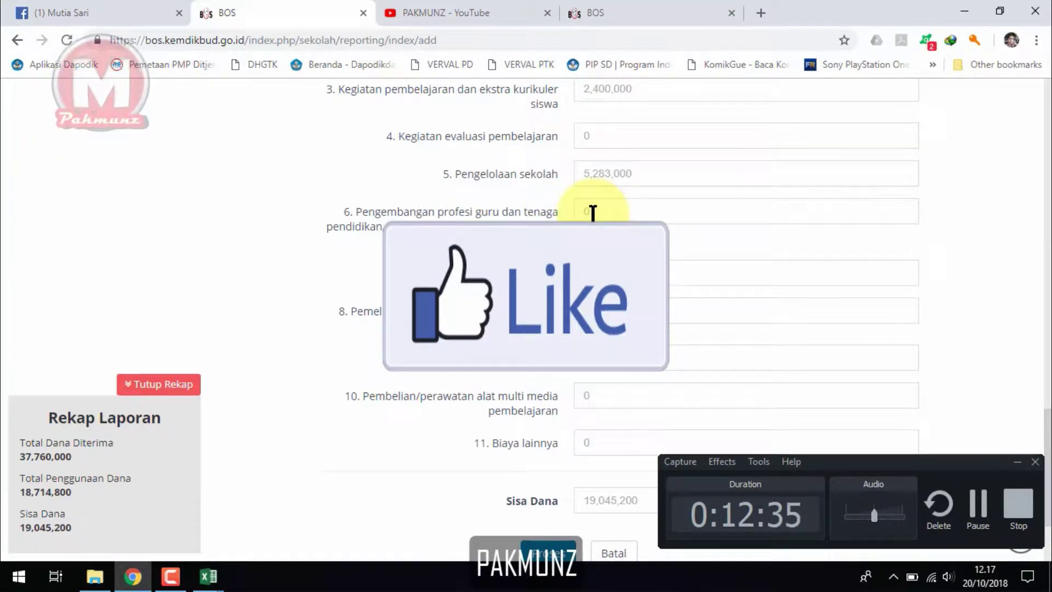
{"action": "left_click", "coordinate": [592, 214]}
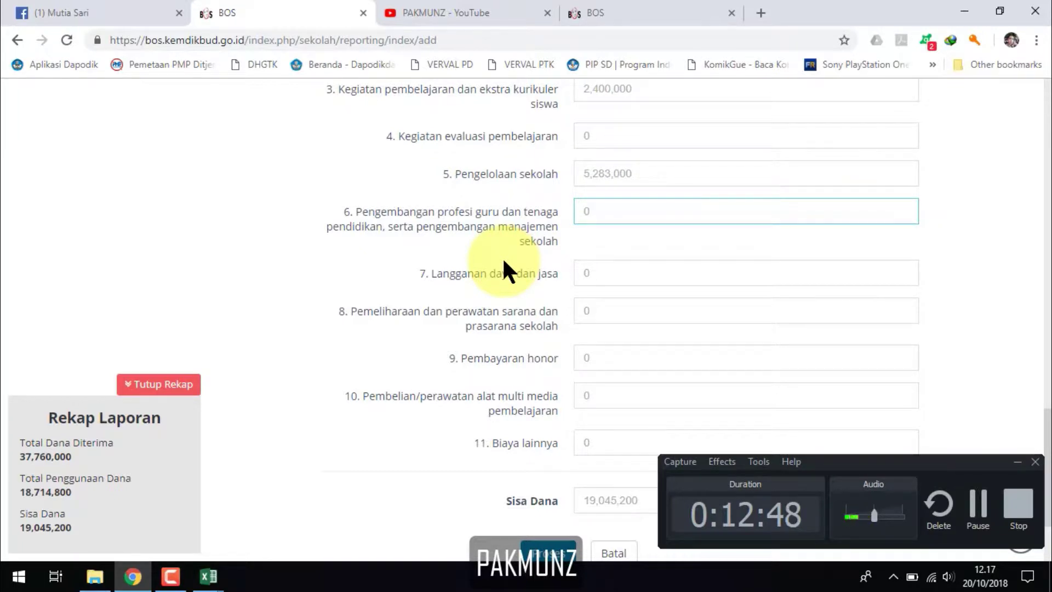
{"action": "mouse_move", "coordinate": [208, 576]}
{"action": "left_click", "coordinate": [274, 539]}
{"action": "left_click", "coordinate": [700, 364]}
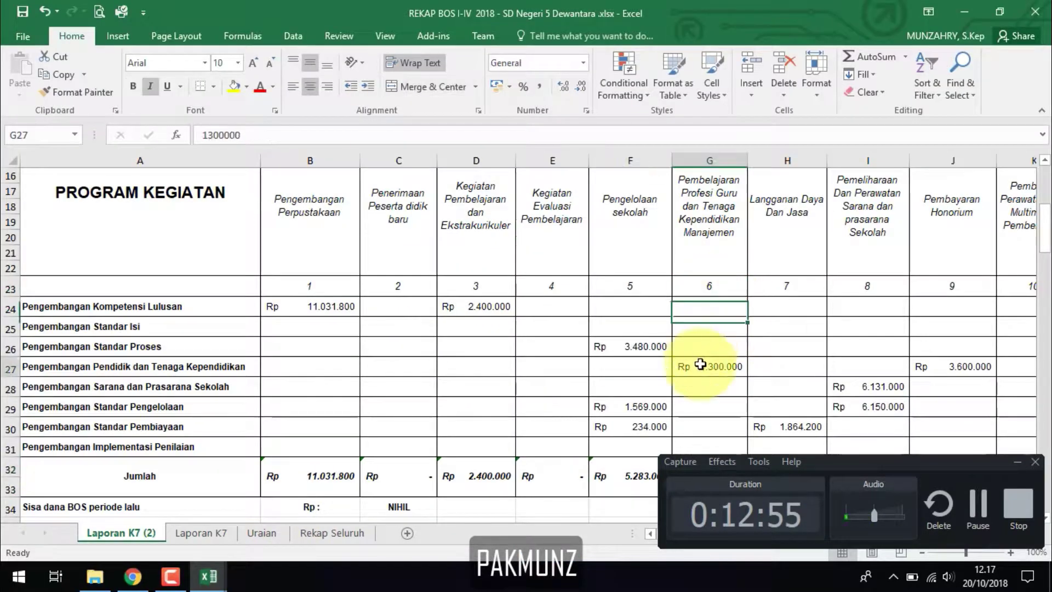
{"action": "key", "text": "alt+Tab"}
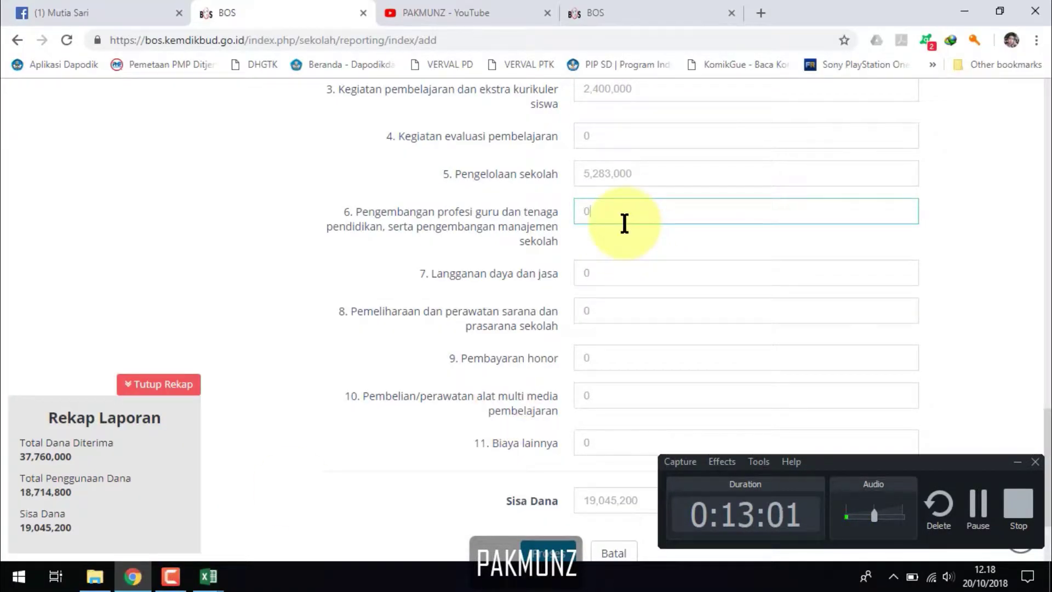
{"action": "type", "text": "00,000"}
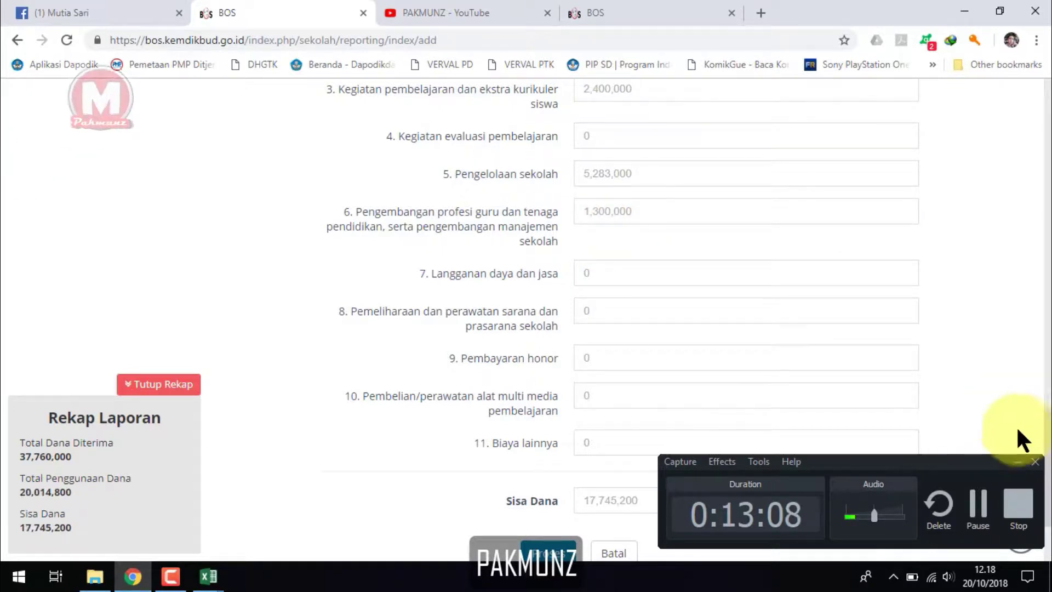
Look up the Langganan Daya Dan Jasa total in the REKAP BOS workbook and enter 1,864,200 for component 7 in the Chrome form.
{"action": "scroll", "coordinate": [1029, 465], "scroll_direction": "down", "scroll_amount": 1}
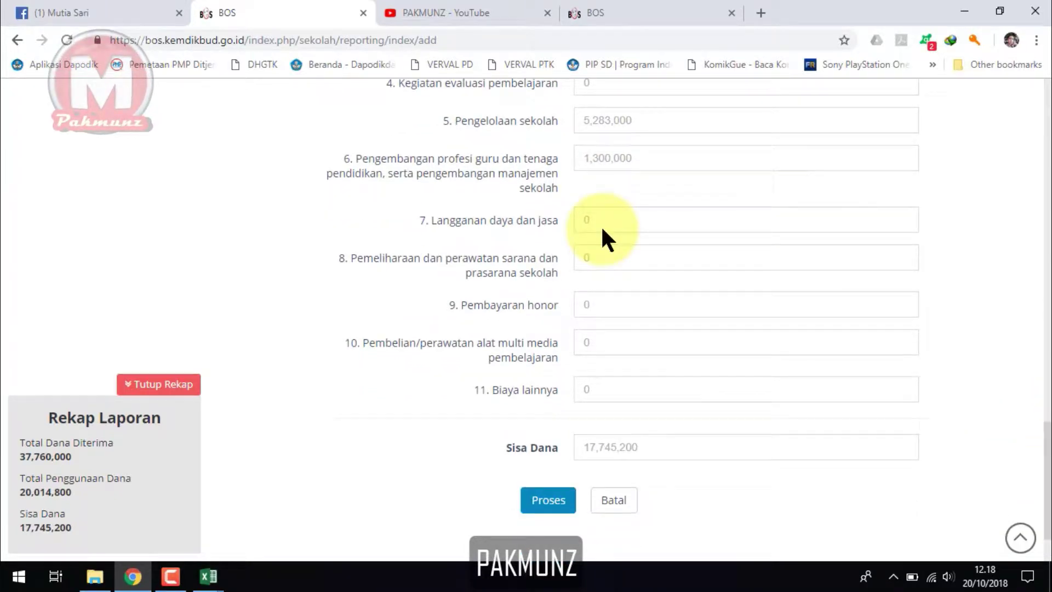
{"action": "mouse_move", "coordinate": [206, 572]}
{"action": "left_click", "coordinate": [289, 504]}
{"action": "left_click", "coordinate": [793, 431]}
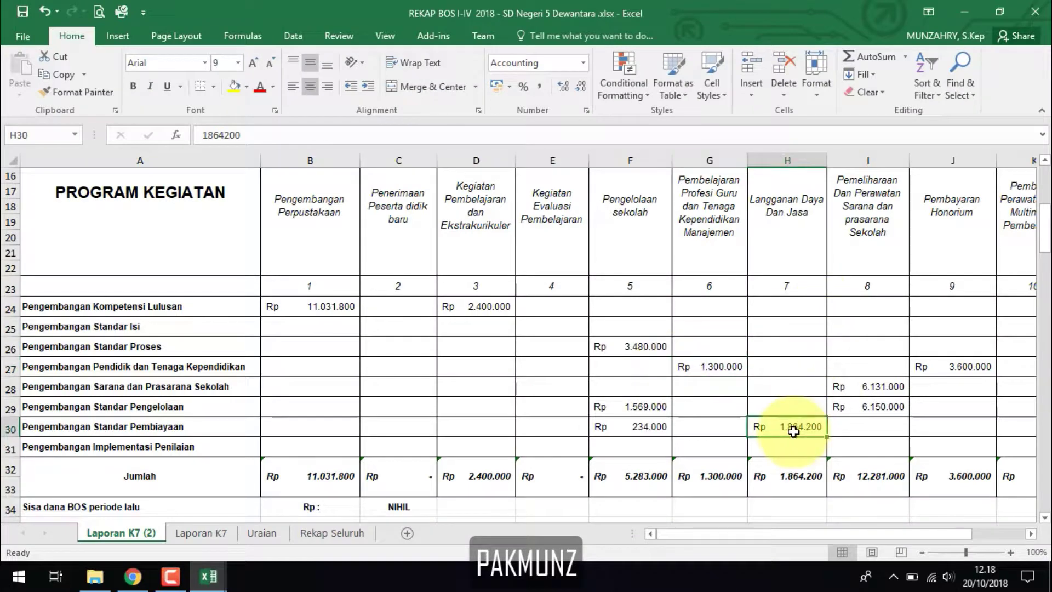
{"action": "left_click", "coordinate": [797, 476]}
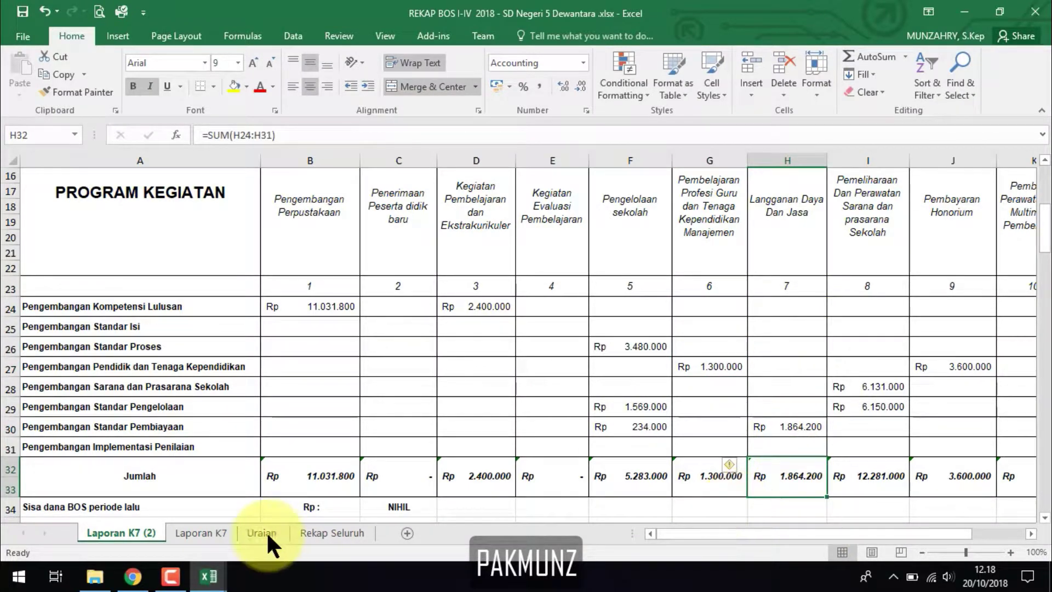
{"action": "left_click", "coordinate": [132, 576]}
{"action": "left_click", "coordinate": [612, 223]}
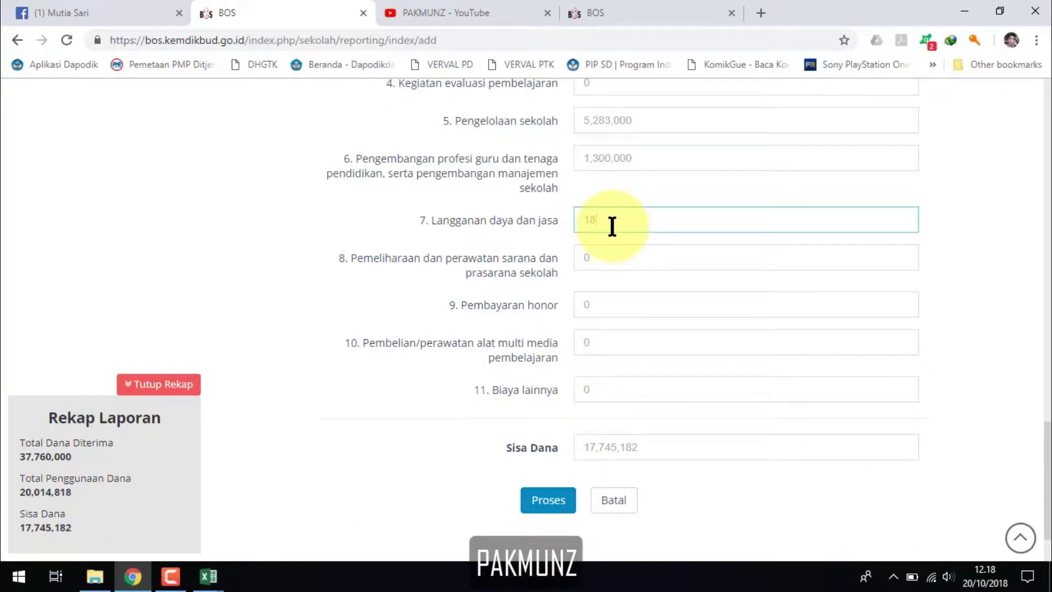
Look up the facility maintenance total in the REKAP BOS workbook and enter 12,281,000 for component 8 in the Chrome form.
{"action": "left_click", "coordinate": [709, 253]}
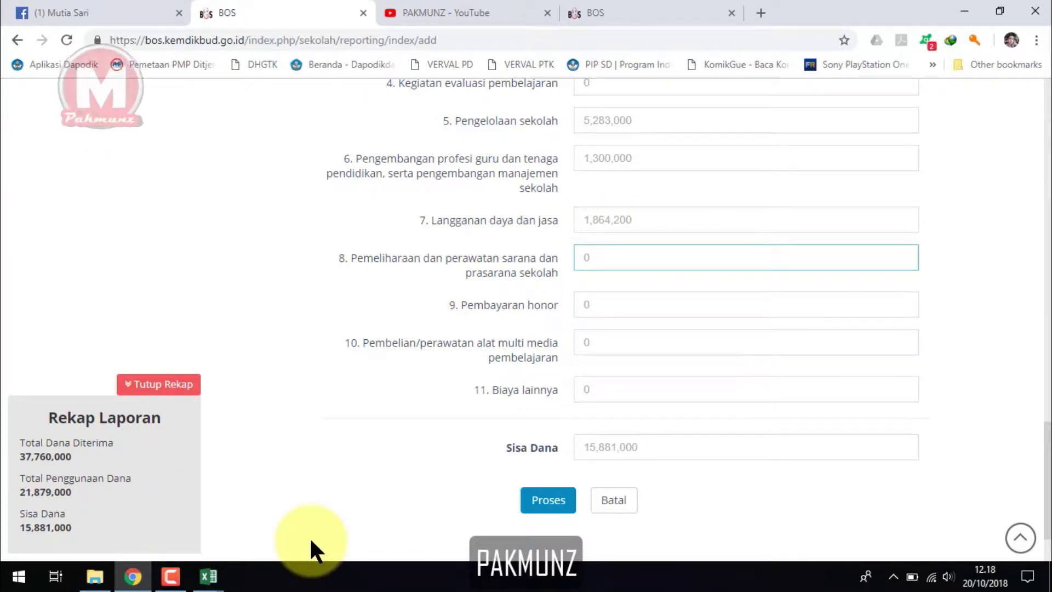
{"action": "left_click", "coordinate": [208, 575]}
{"action": "left_click", "coordinate": [857, 482]}
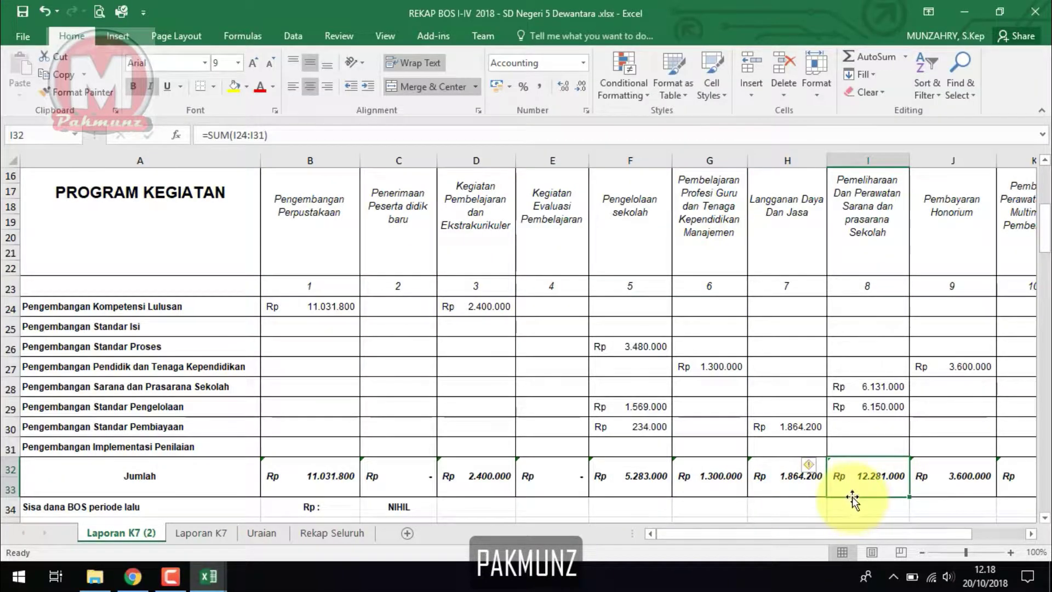
{"action": "left_click", "coordinate": [132, 576]}
{"action": "double_click", "coordinate": [572, 254]}
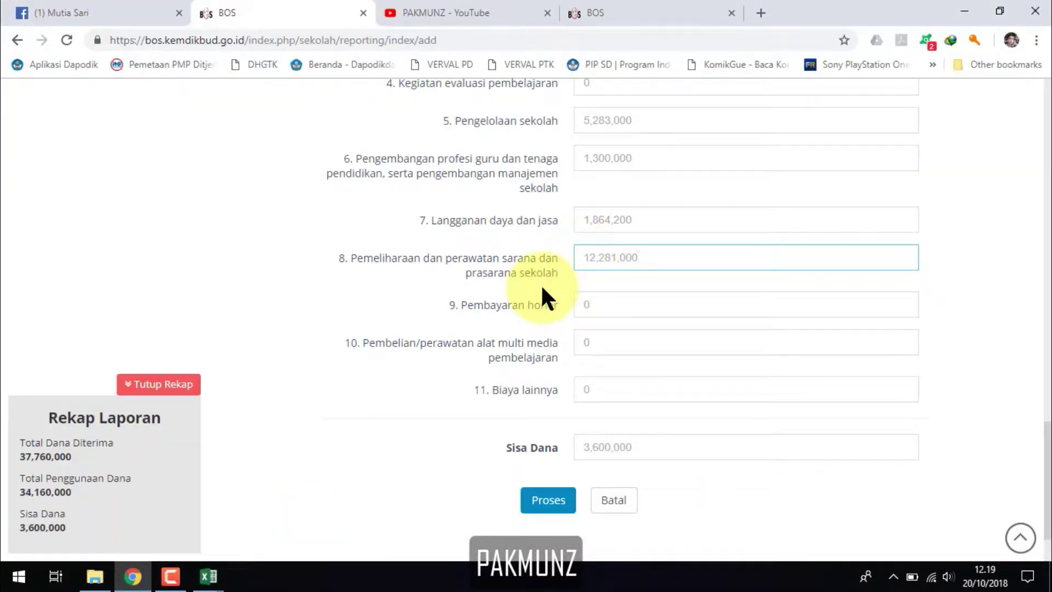
Check the Pembayaran Honorium total in the REKAP BOS workbook and enter 3,600,000 for 9. Pembayaran honor in the Chrome form.
{"action": "mouse_move", "coordinate": [208, 575]}
{"action": "left_click", "coordinate": [252, 559]}
{"action": "left_click", "coordinate": [968, 474]}
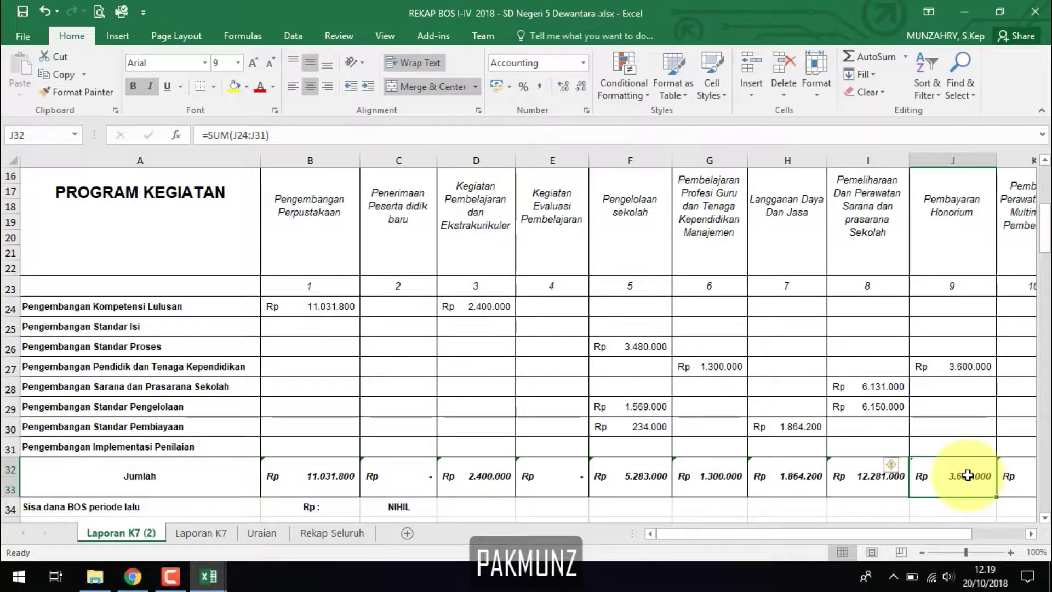
{"action": "scroll", "coordinate": [968, 474], "scroll_direction": "right", "scroll_amount": 1}
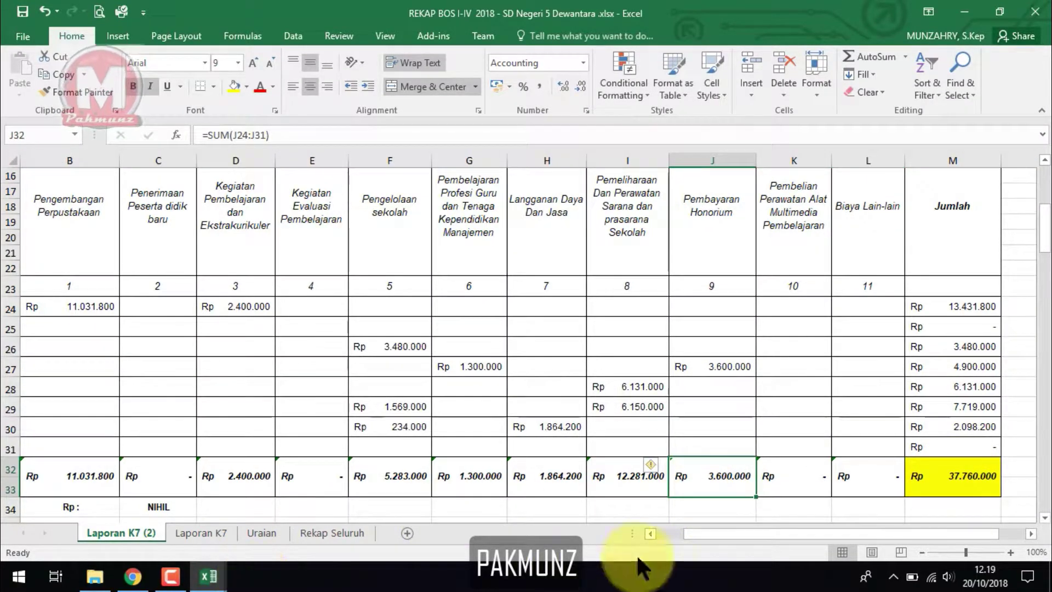
{"action": "left_click", "coordinate": [208, 575]}
{"action": "left_click", "coordinate": [609, 303]}
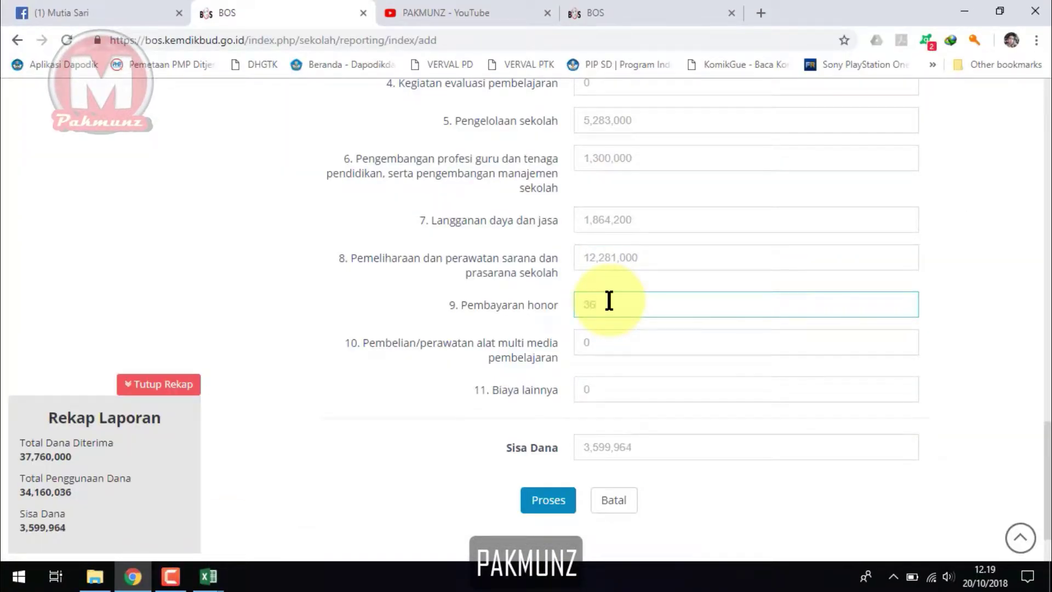
{"action": "type", "text": "00,000"}
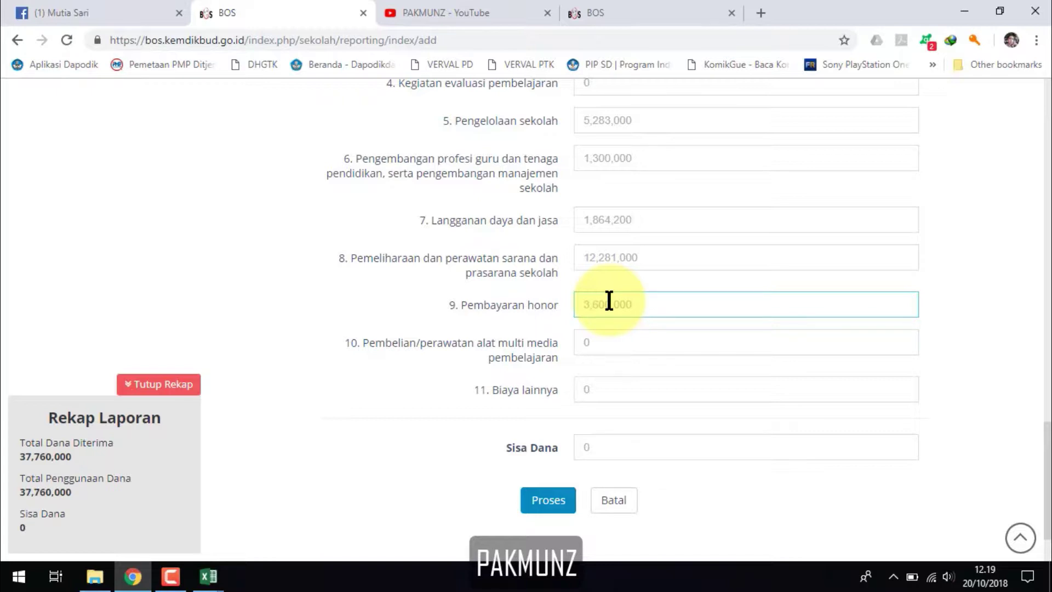
Submit the completed Triwulan I report and review its saved entry in the school report list.
{"action": "left_click", "coordinate": [545, 506]}
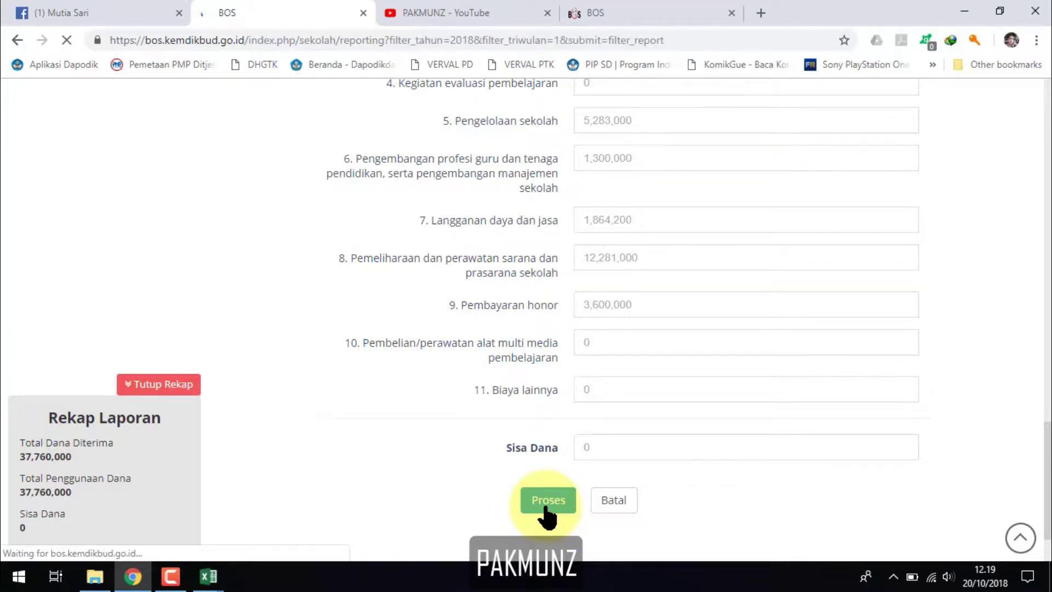
{"action": "scroll", "coordinate": [1041, 237], "scroll_direction": "down", "scroll_amount": 3}
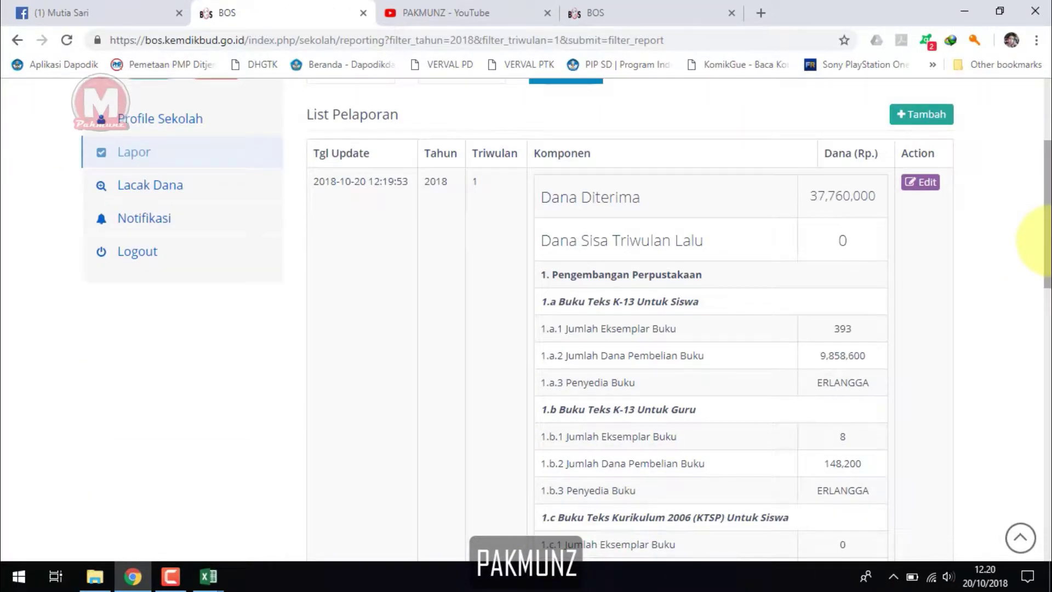
{"action": "left_click_drag", "start_coordinate": [1043, 239], "coordinate": [1045, 192]}
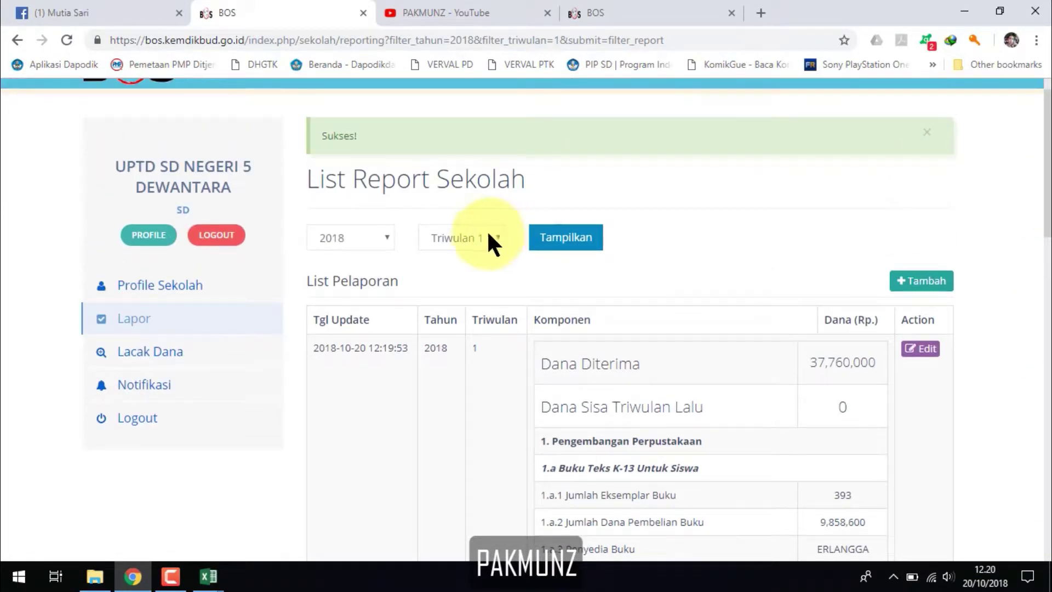
Show the 2018 Triwulan 2 report list and start a new report with year 2018 and Triwulan II.
{"action": "left_click", "coordinate": [465, 289]}
{"action": "left_click", "coordinate": [570, 238]}
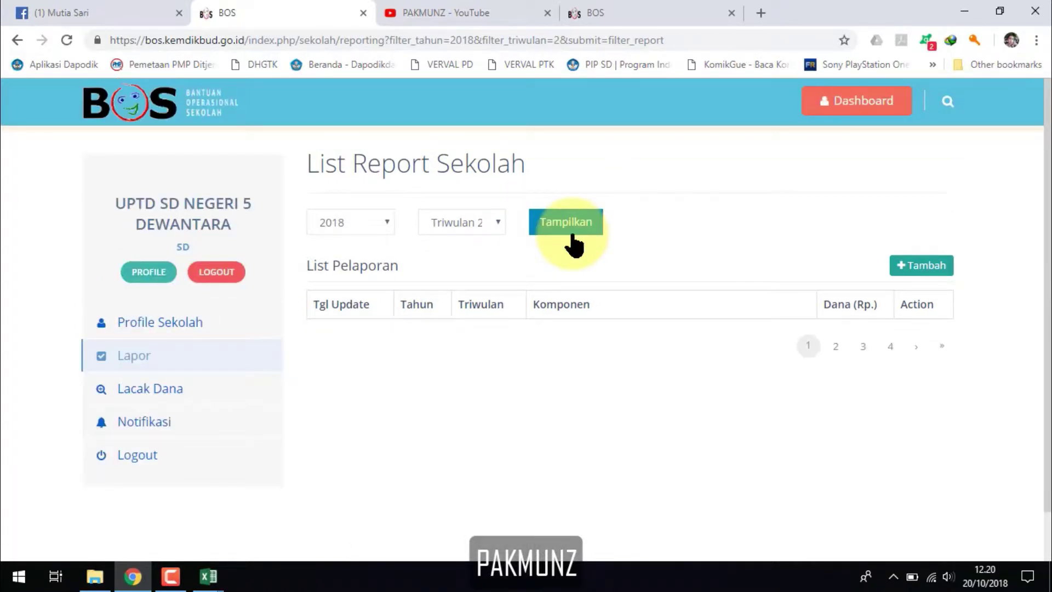
{"action": "left_click", "coordinate": [930, 265]}
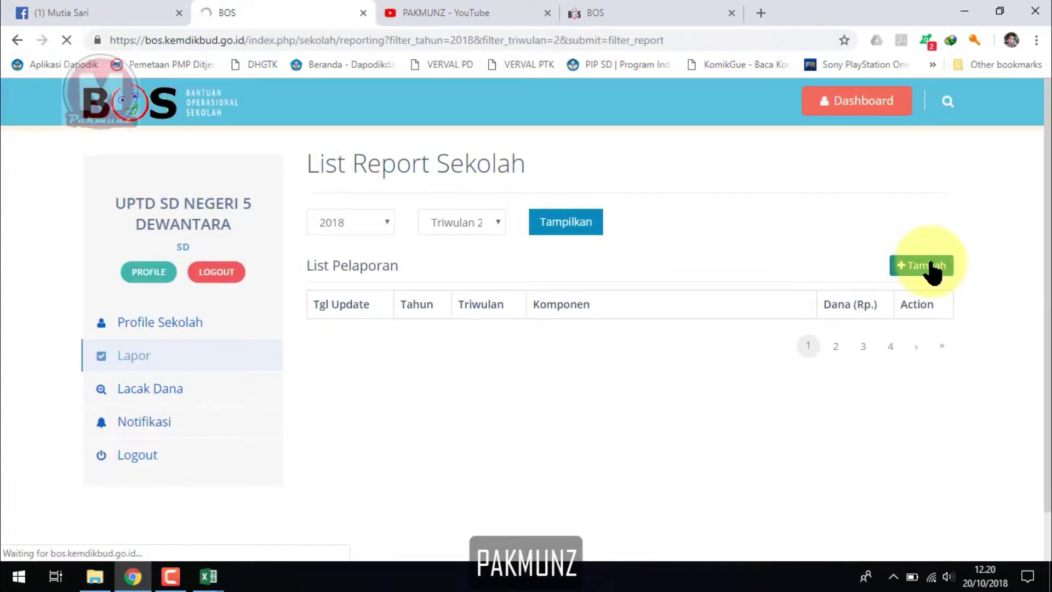
{"action": "left_click", "coordinate": [824, 267]}
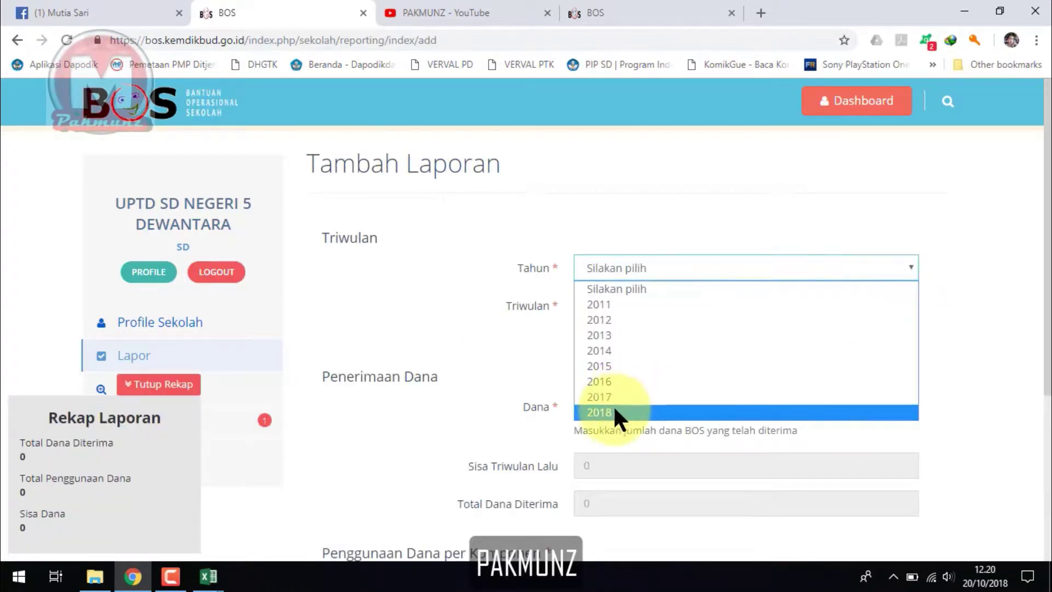
{"action": "left_click", "coordinate": [614, 412]}
{"action": "left_click", "coordinate": [605, 308]}
{"action": "left_click", "coordinate": [610, 353]}
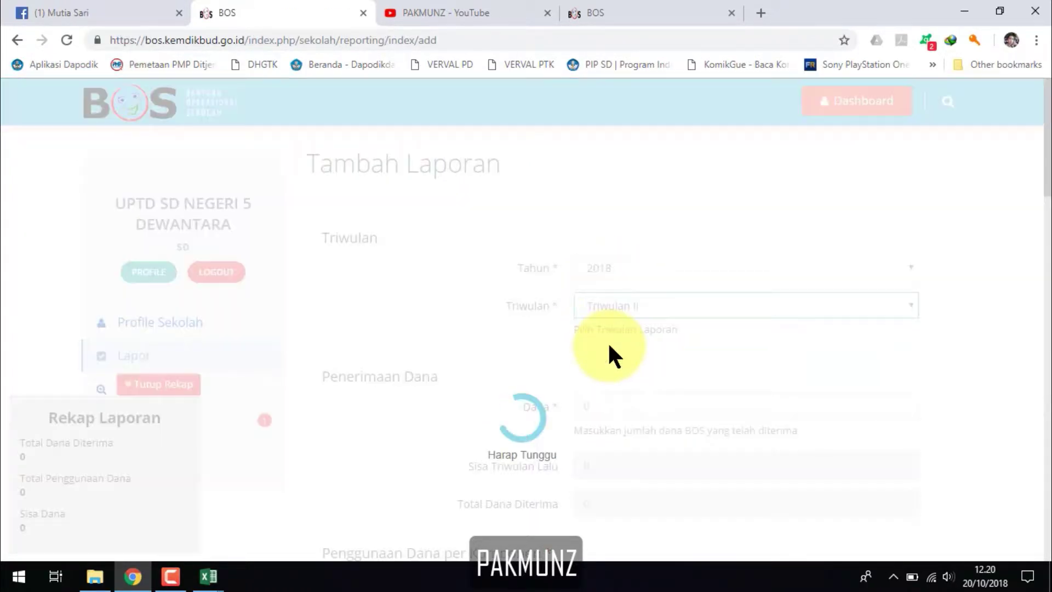
Replace the prefilled Dana amount under Penerimaan Dana with a new figure starting with 75.
{"action": "left_click_drag", "start_coordinate": [1044, 165], "coordinate": [1045, 175]}
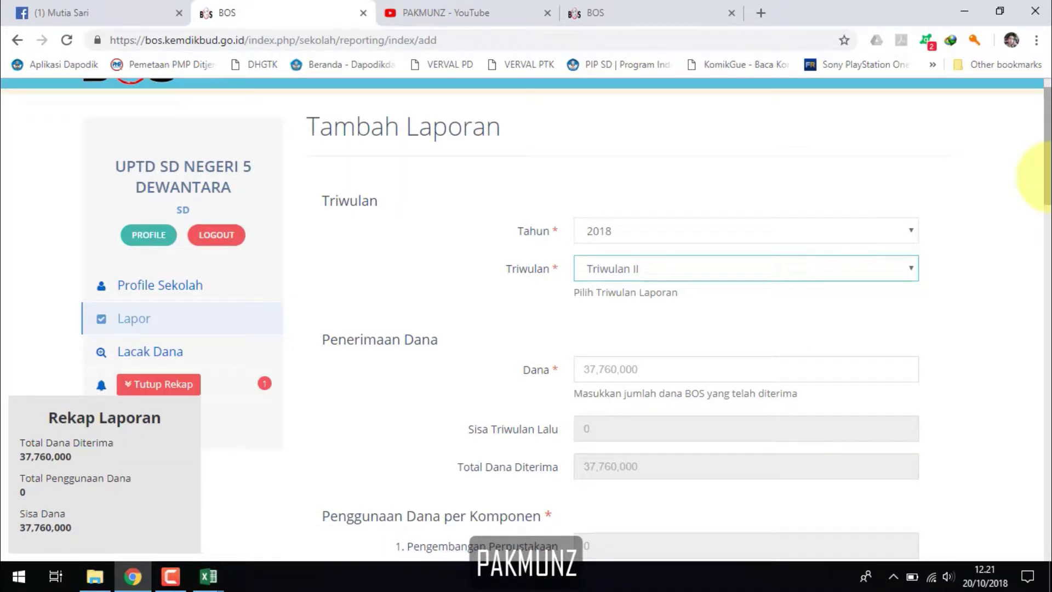
{"action": "left_click_drag", "start_coordinate": [664, 366], "coordinate": [534, 363]}
{"action": "key", "text": "BackSpace"}
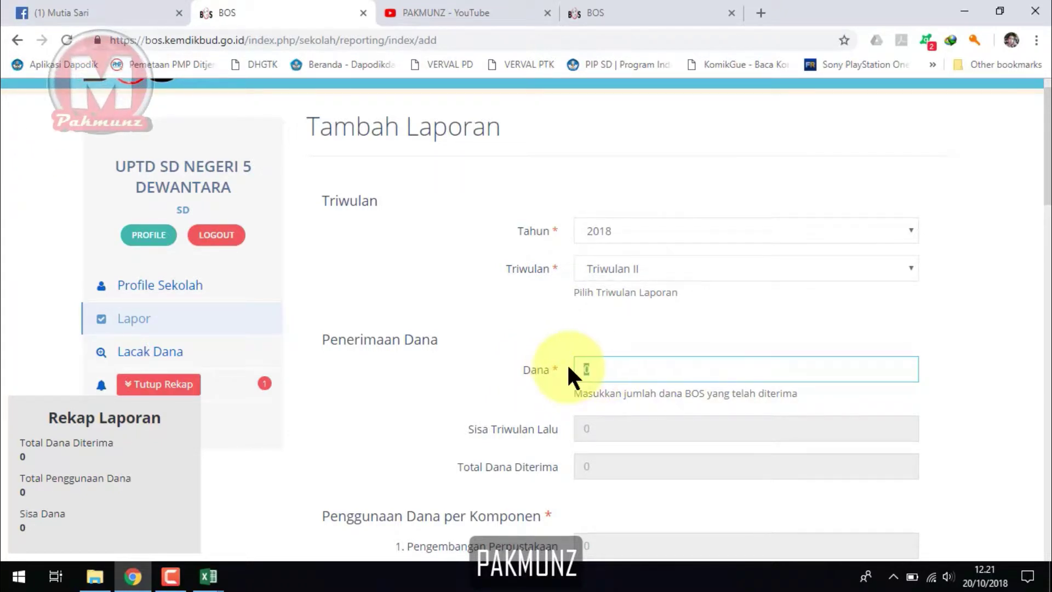
{"action": "type", "text": "75"}
Switch to File Explorer and open the RKAS Tri II 2018 and REKAP BOS I-IV 2018 workbooks from the BOS 2018 folder.
{"action": "left_click", "coordinate": [95, 576]}
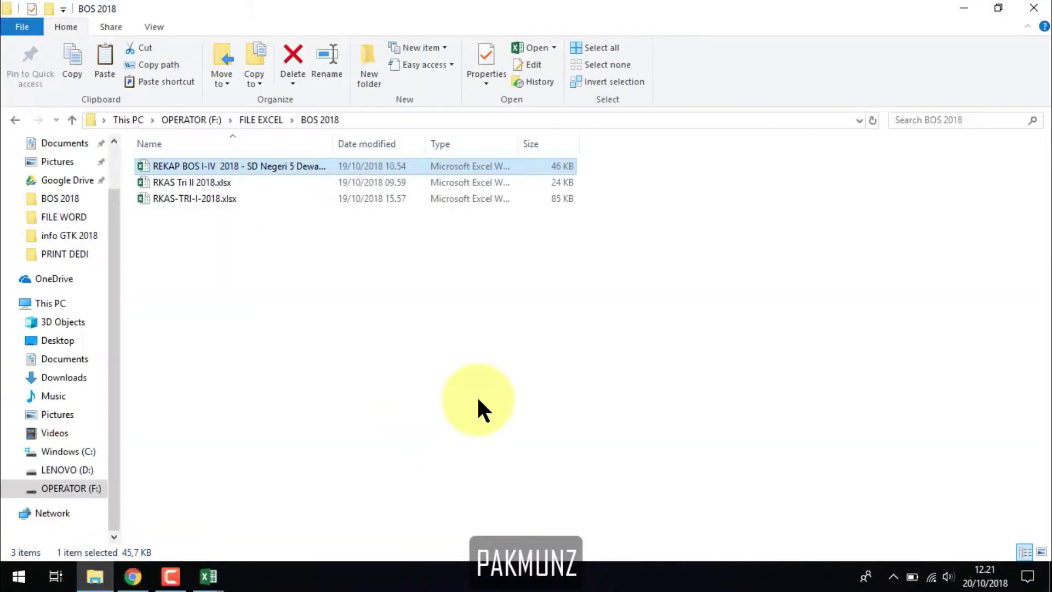
{"action": "left_click", "coordinate": [199, 183]}
{"action": "double_click", "coordinate": [198, 183]}
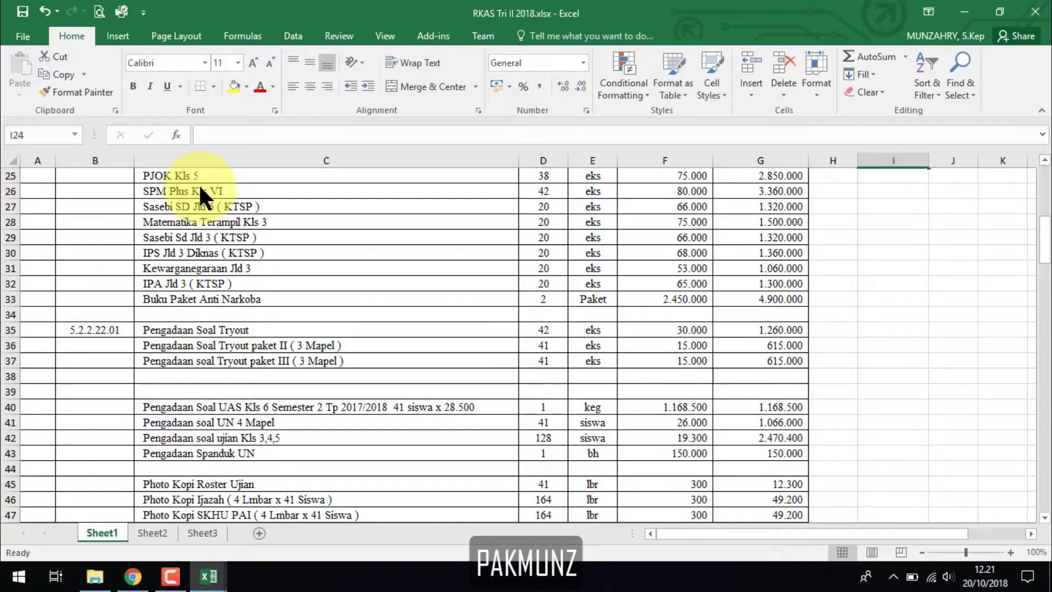
{"action": "left_click", "coordinate": [95, 576]}
{"action": "double_click", "coordinate": [231, 165]}
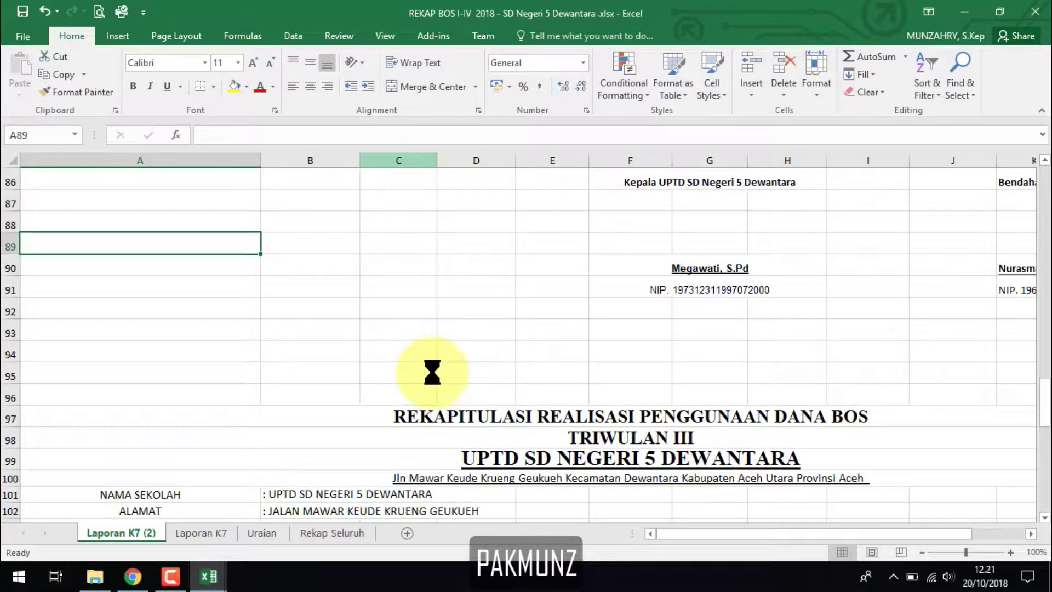
Look up the Triwulan II total funds in the REKAP workbook and complete the report's Dana amount as 75,520,000 in the browser.
{"action": "left_click_drag", "start_coordinate": [1046, 388], "coordinate": [1026, 350]}
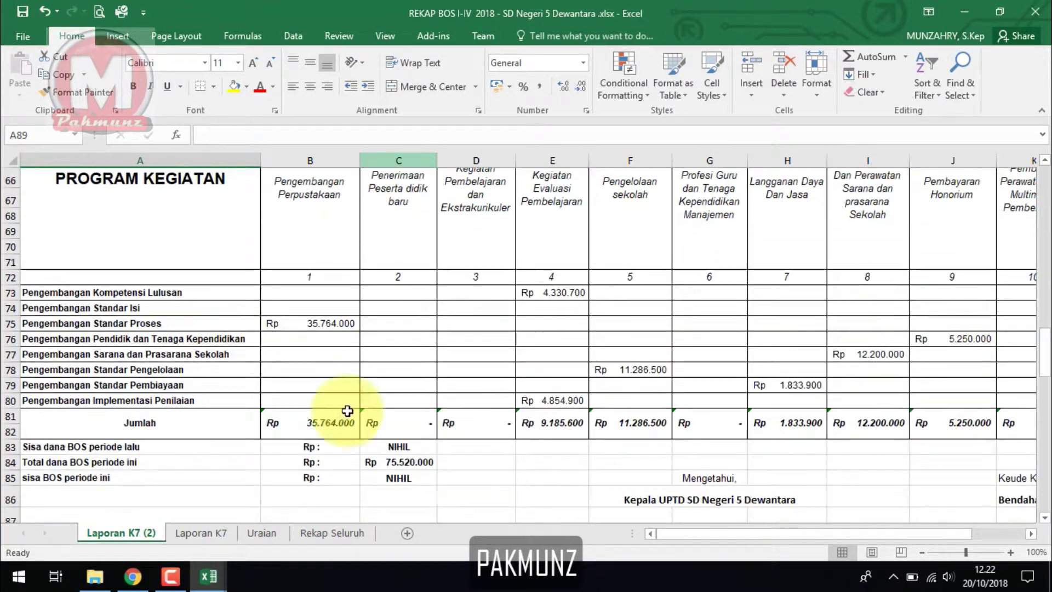
{"action": "left_click", "coordinate": [298, 323]}
{"action": "left_click", "coordinate": [134, 584]}
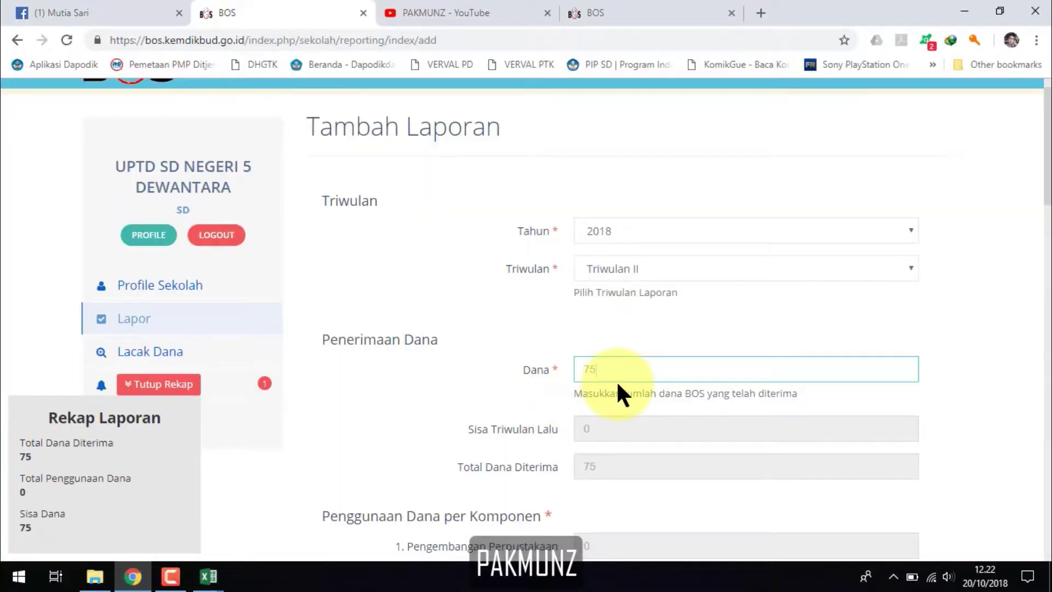
{"action": "type", "text": "520,000"}
{"action": "left_click", "coordinate": [478, 394]}
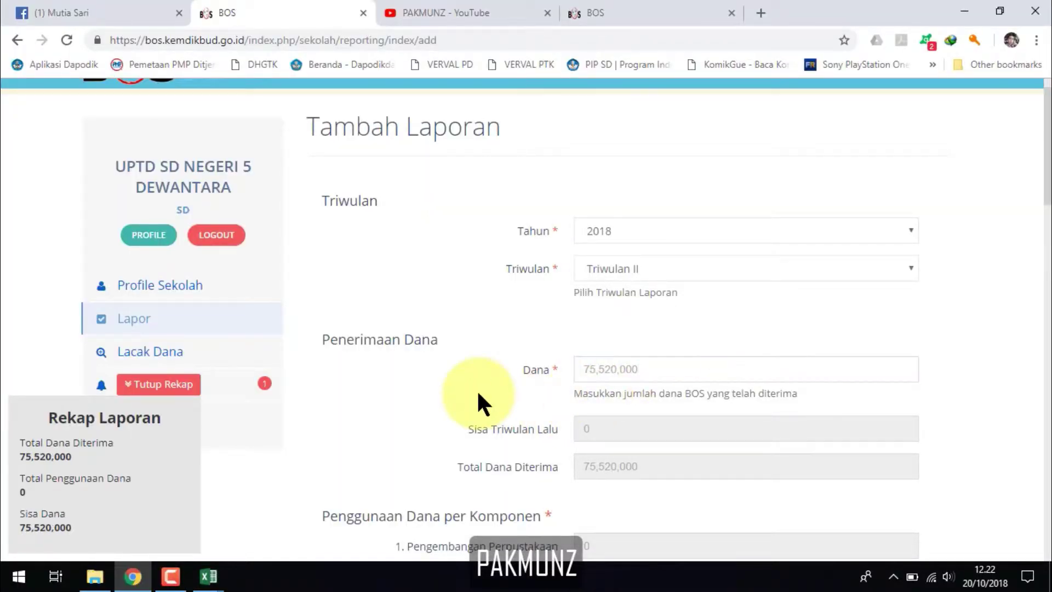
Switch to Excel, close the RKAS-TRI-I-2018 workbook with its changes saved, and bring up the RKAS Tri II 2018 workbook.
{"action": "scroll", "coordinate": [1033, 222], "scroll_direction": "down", "scroll_amount": 3}
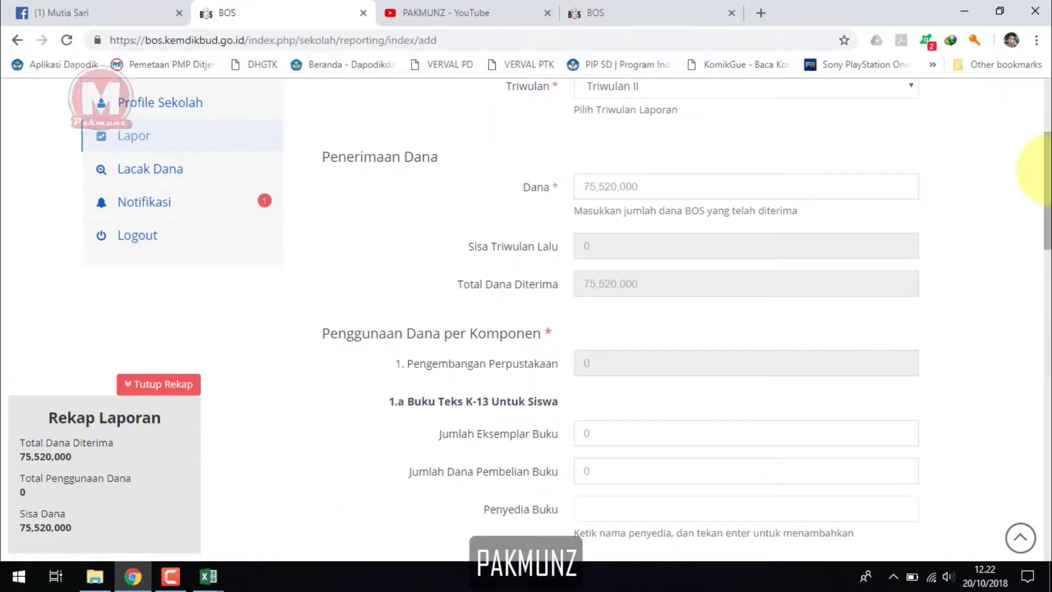
{"action": "scroll", "coordinate": [1035, 175], "scroll_direction": "down", "scroll_amount": 3}
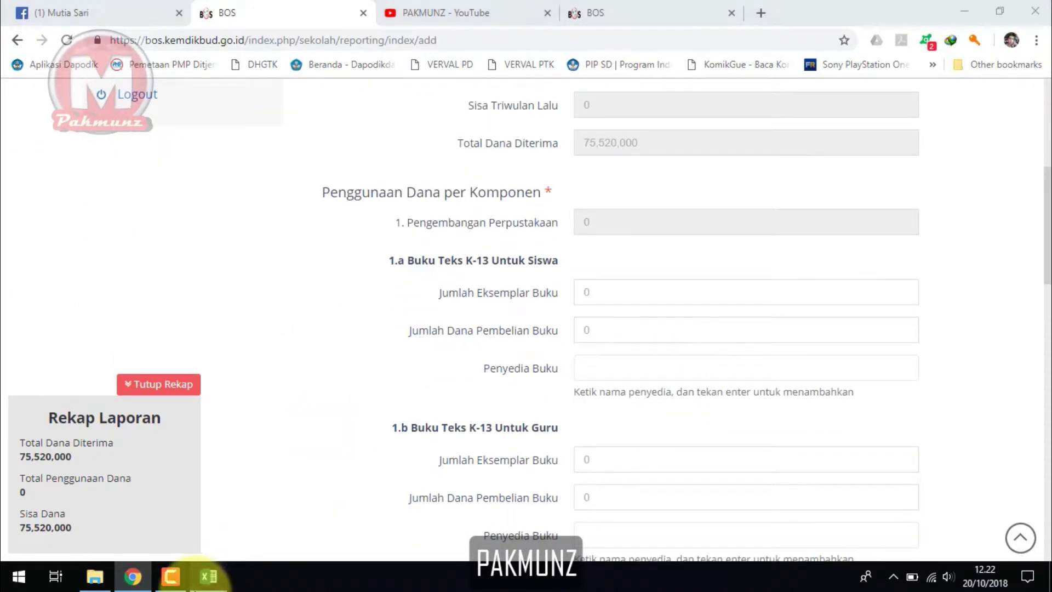
{"action": "mouse_move", "coordinate": [209, 576]}
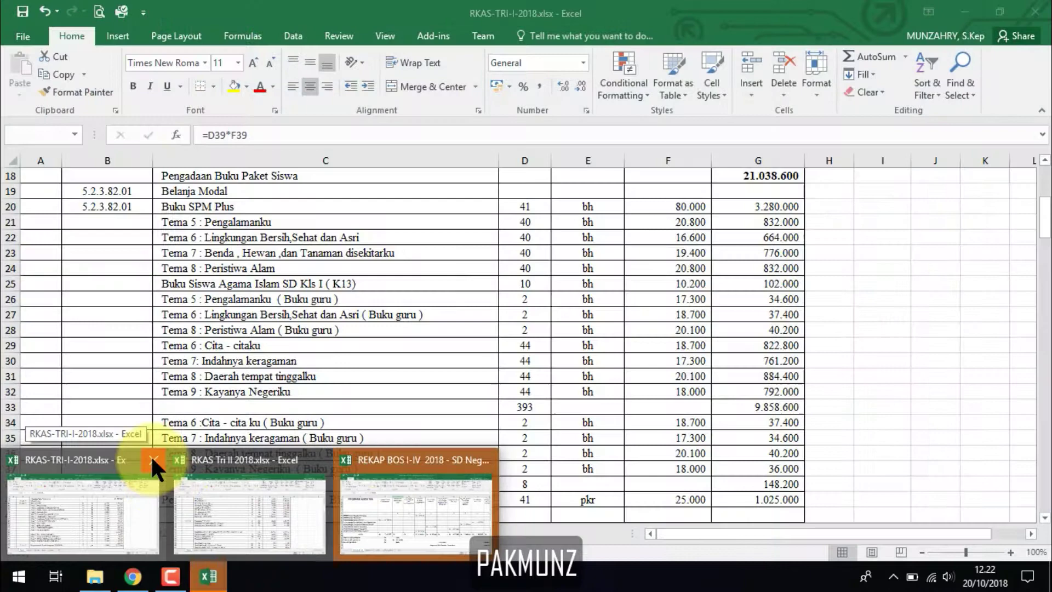
{"action": "left_click", "coordinate": [152, 458]}
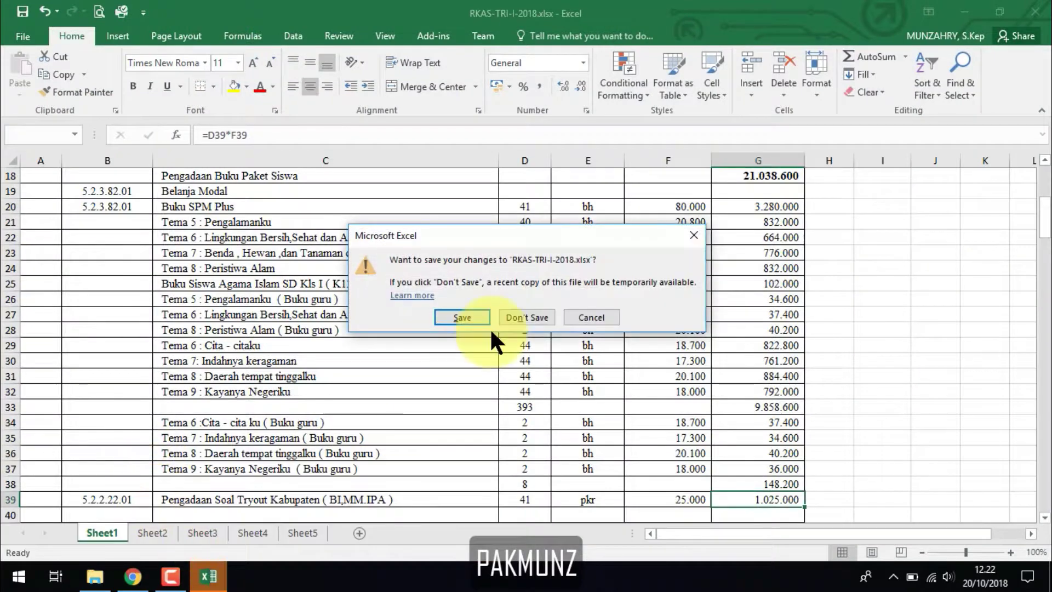
{"action": "left_click", "coordinate": [474, 314]}
{"action": "mouse_move", "coordinate": [208, 576]}
{"action": "left_click", "coordinate": [159, 525]}
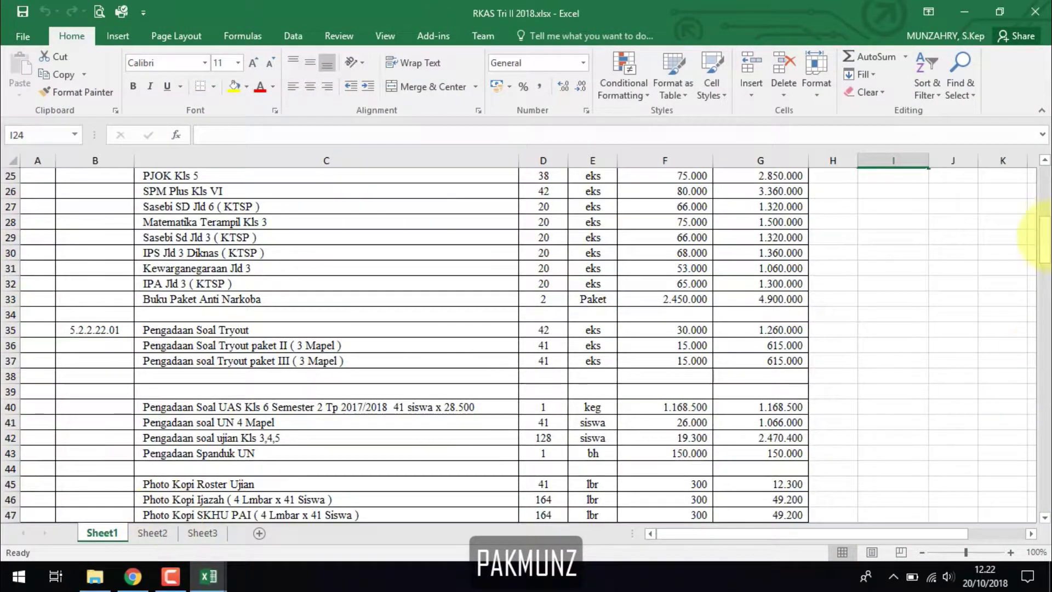
Compare the textbook purchase rows in RKAS Tri II 2018 with the Buku Teks fields of the BOS report form.
{"action": "left_click_drag", "start_coordinate": [1046, 247], "coordinate": [1046, 229]}
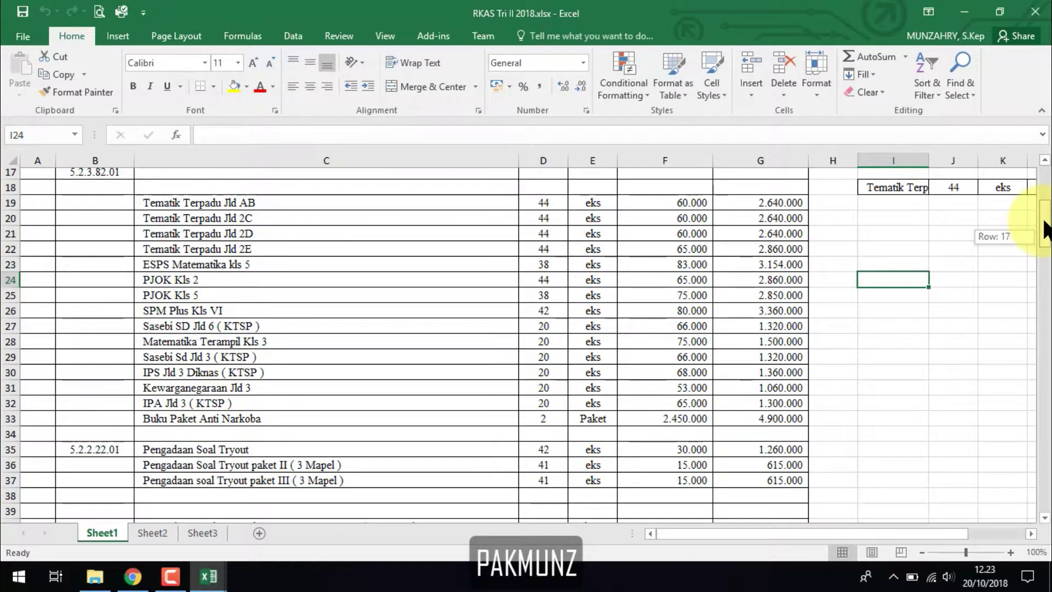
{"action": "mouse_move", "coordinate": [1046, 229]}
{"action": "left_mouse_down"}
{"action": "mouse_move", "coordinate": [1047, 280]}
{"action": "mouse_move", "coordinate": [1047, 230]}
{"action": "left_mouse_up"}
{"action": "left_click", "coordinate": [10, 406]}
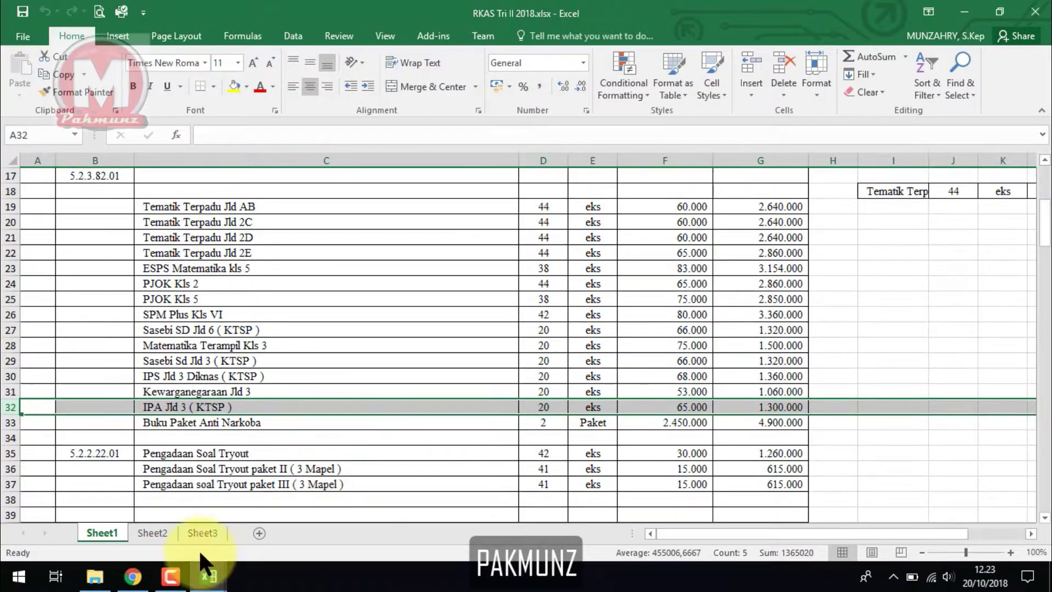
{"action": "left_click", "coordinate": [133, 576]}
{"action": "scroll", "coordinate": [1047, 296], "scroll_direction": "down", "scroll_amount": 2}
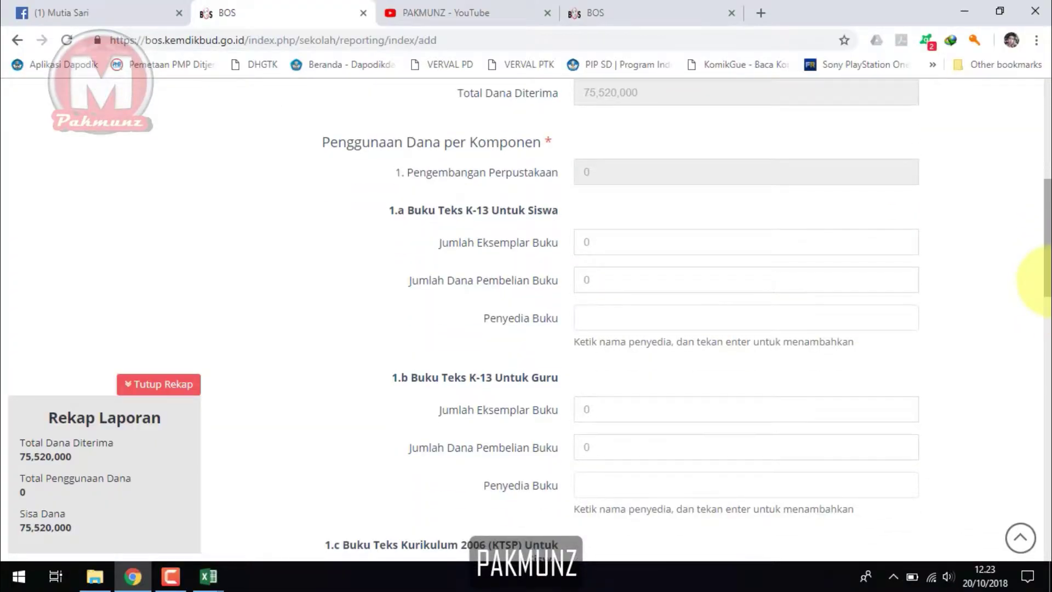
{"action": "left_click_drag", "start_coordinate": [1048, 296], "coordinate": [1023, 274]}
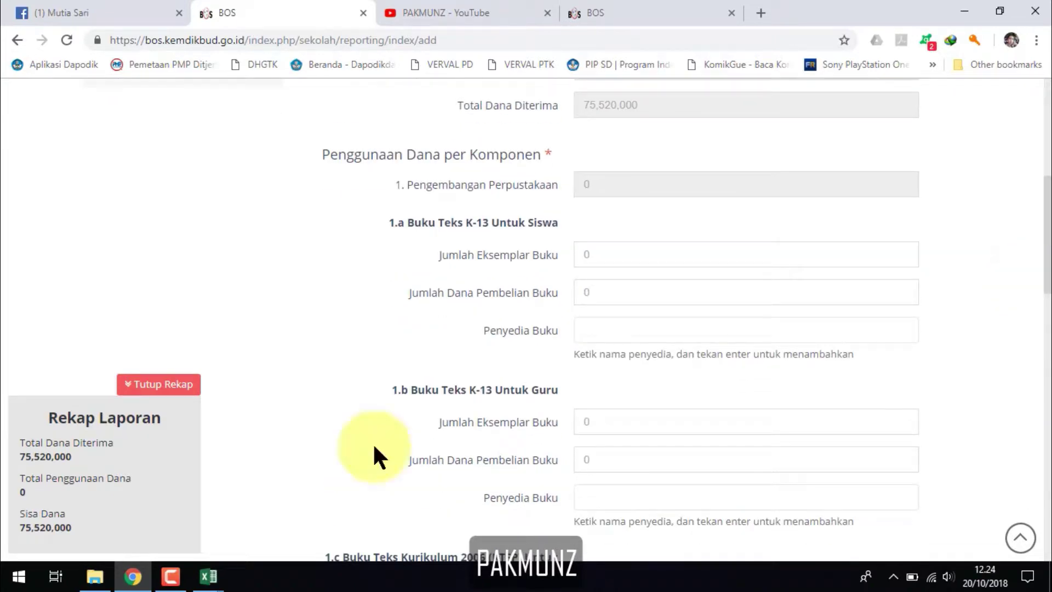
{"action": "mouse_move", "coordinate": [209, 576]}
{"action": "left_click", "coordinate": [164, 542]}
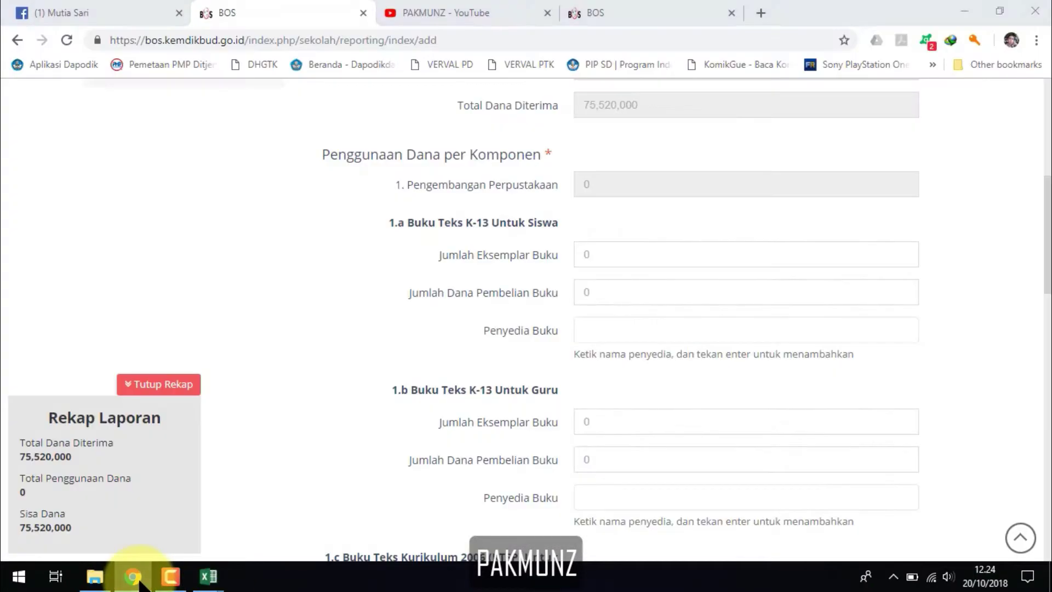
Insert a blank row above the Buku Paket Anti Narkoba row in RKAS Tri II 2018.
{"action": "left_click", "coordinate": [10, 422]}
{"action": "right_click", "coordinate": [113, 422]}
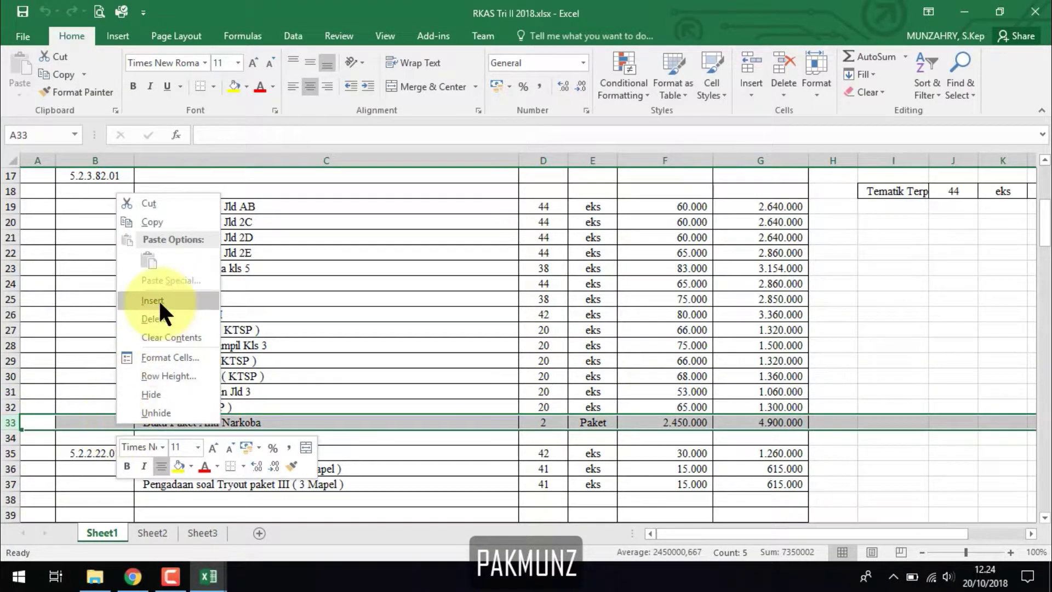
{"action": "left_click", "coordinate": [160, 303]}
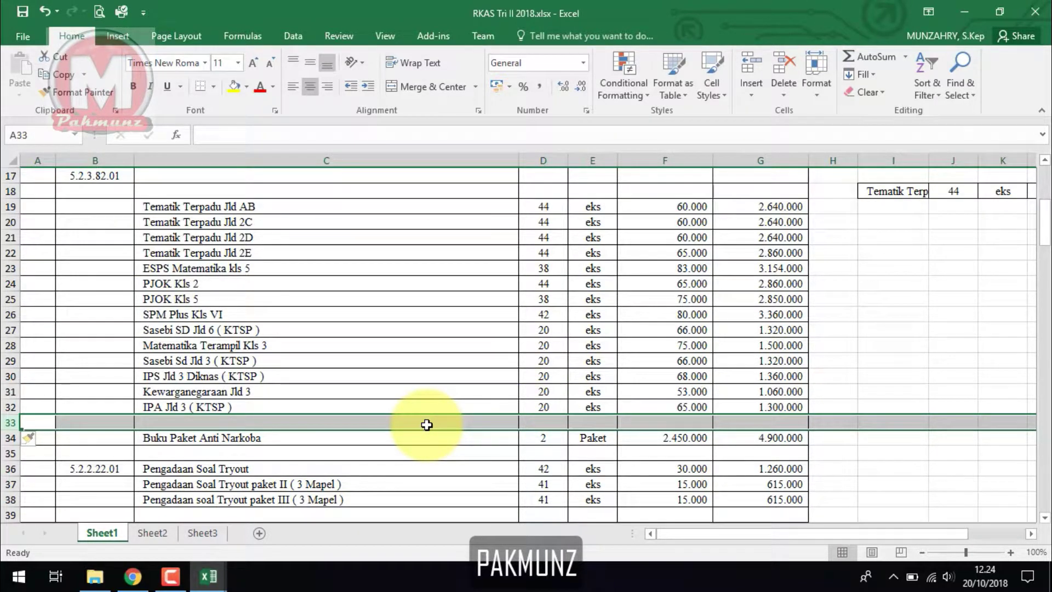
Total the textbook rows 19 to 32 in the blank row with SUM(D19:D32), extending the formula across to column G.
{"action": "left_click", "coordinate": [541, 422]}
{"action": "type", "text": "=SUM"}
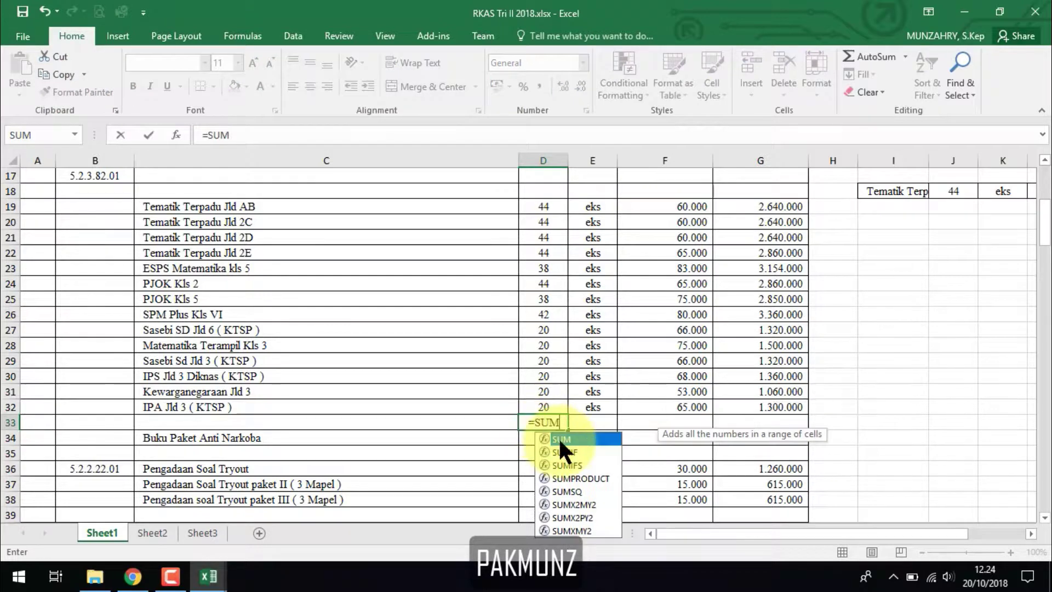
{"action": "type", "text": "("}
{"action": "left_click_drag", "start_coordinate": [543, 204], "coordinate": [805, 429]}
{"action": "key", "text": "Return"}
{"action": "left_click", "coordinate": [551, 421]}
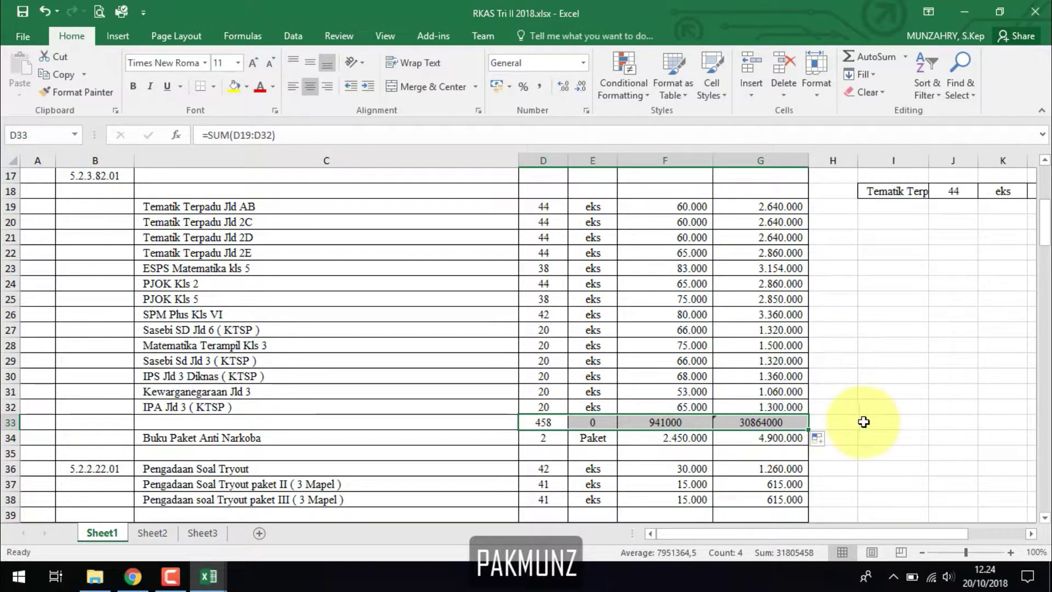
{"action": "left_click", "coordinate": [879, 421]}
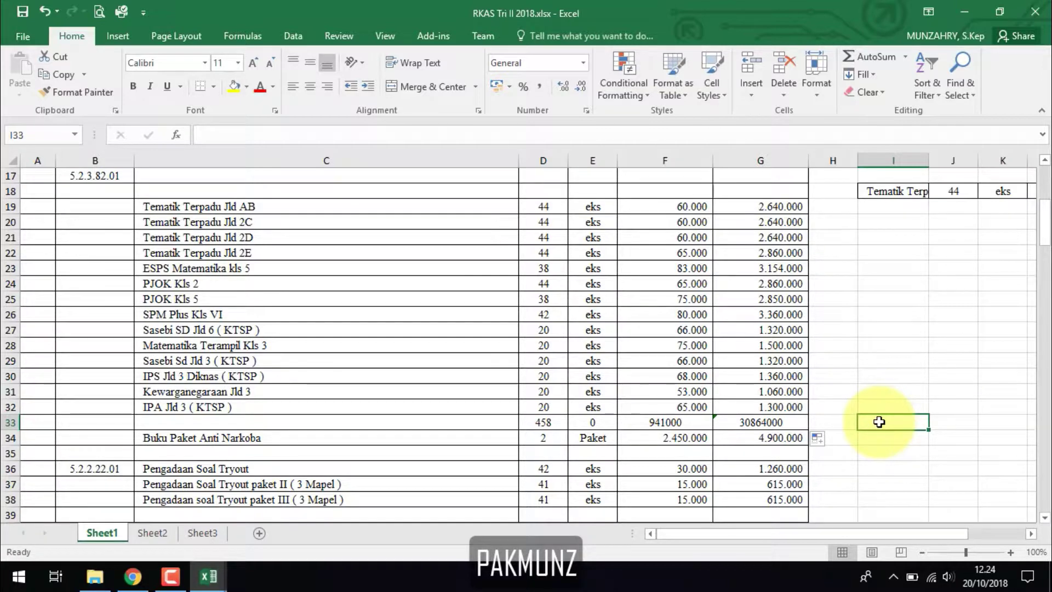
Switch to the BOS report in the browser and set Jumlah Eksemplar Buku under 1.a Buku Teks K-13 Untuk Siswa to 458.
{"action": "left_click", "coordinate": [133, 576]}
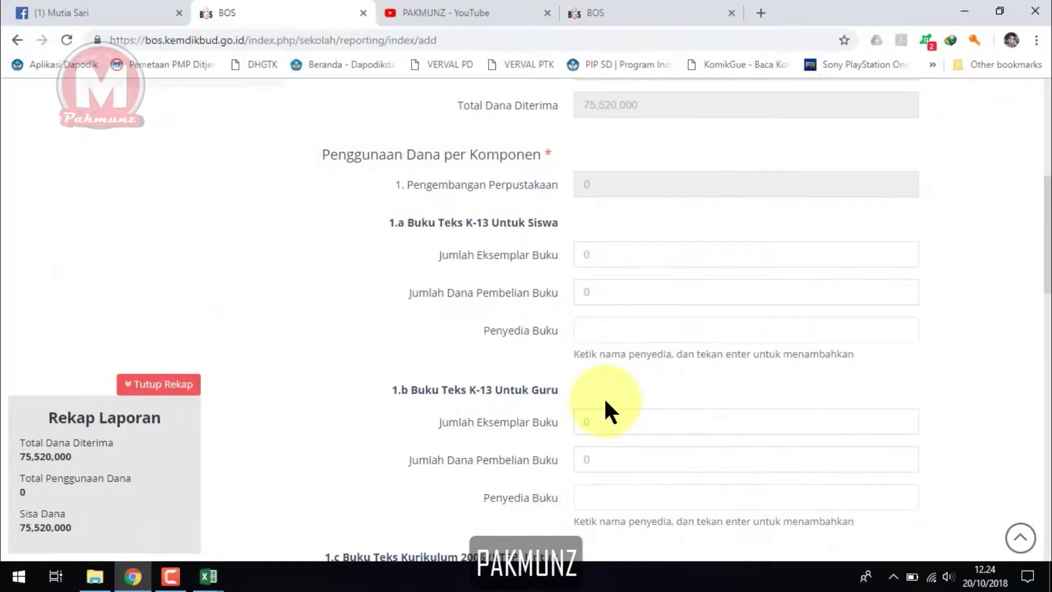
{"action": "left_click", "coordinate": [595, 255]}
{"action": "type", "text": "458"}
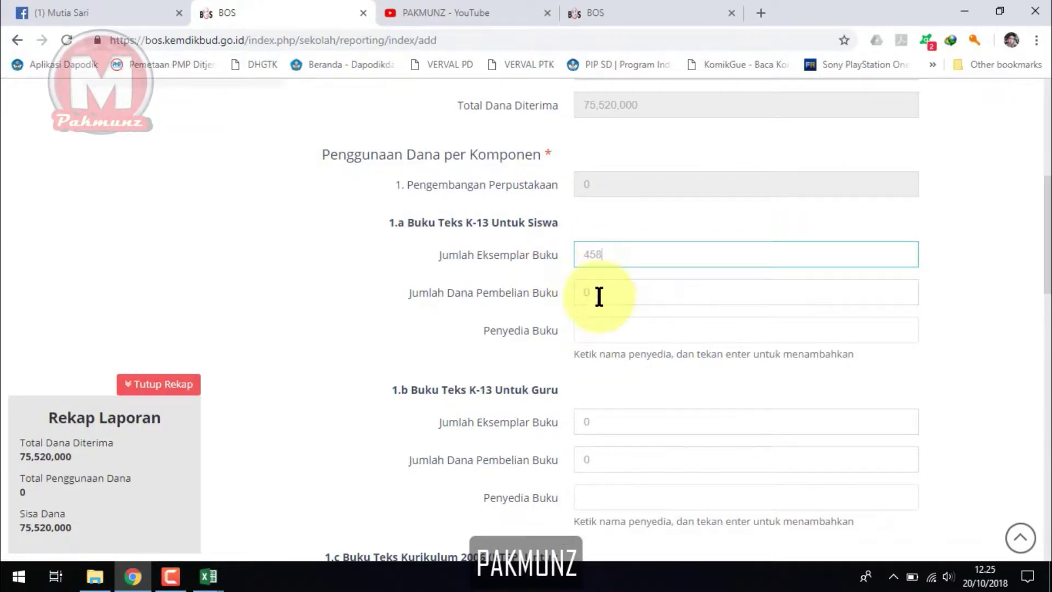
Set 1.a Jumlah Dana Pembelian Buku to the workbook's summed textbook cost, 30,864,000, and add ERLANGGA as Penyedia Buku.
{"action": "mouse_move", "coordinate": [208, 575]}
{"action": "left_click", "coordinate": [177, 540]}
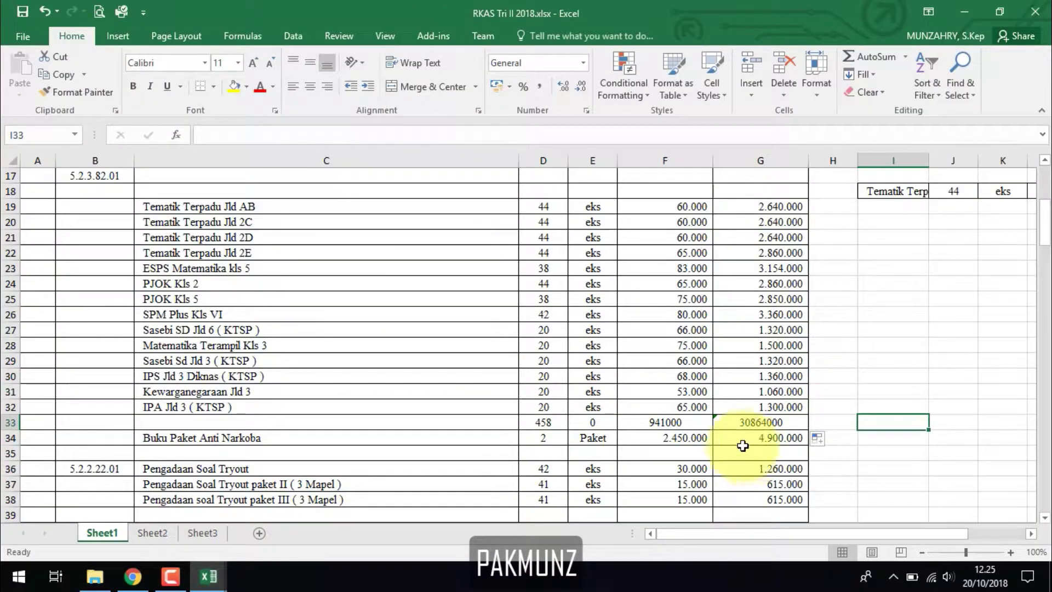
{"action": "left_click", "coordinate": [733, 423]}
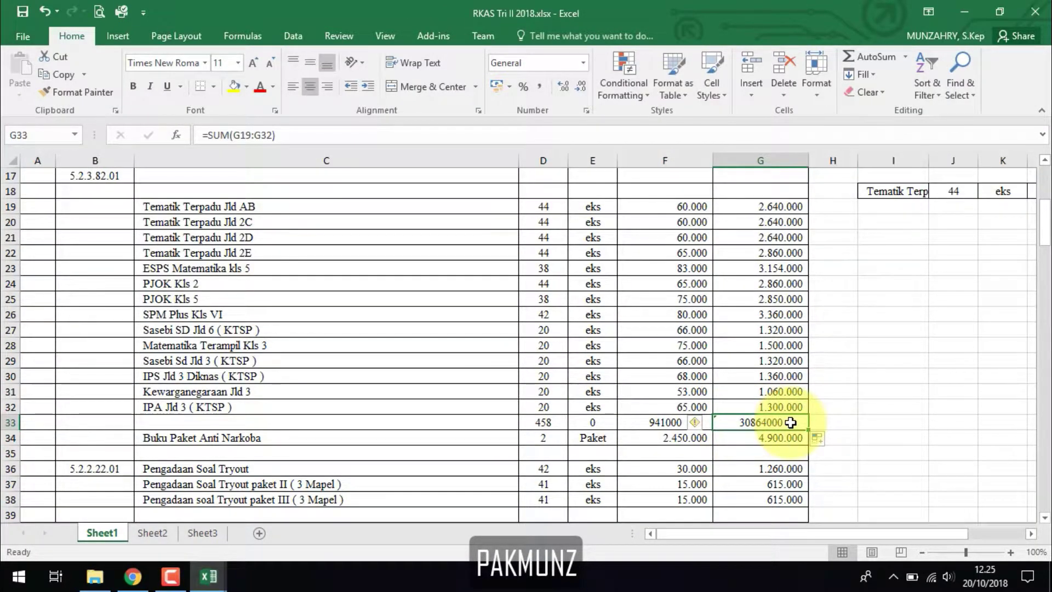
{"action": "key", "text": "alt+Tab"}
{"action": "key", "text": "Tab"}
{"action": "type", "text": "30864000"}
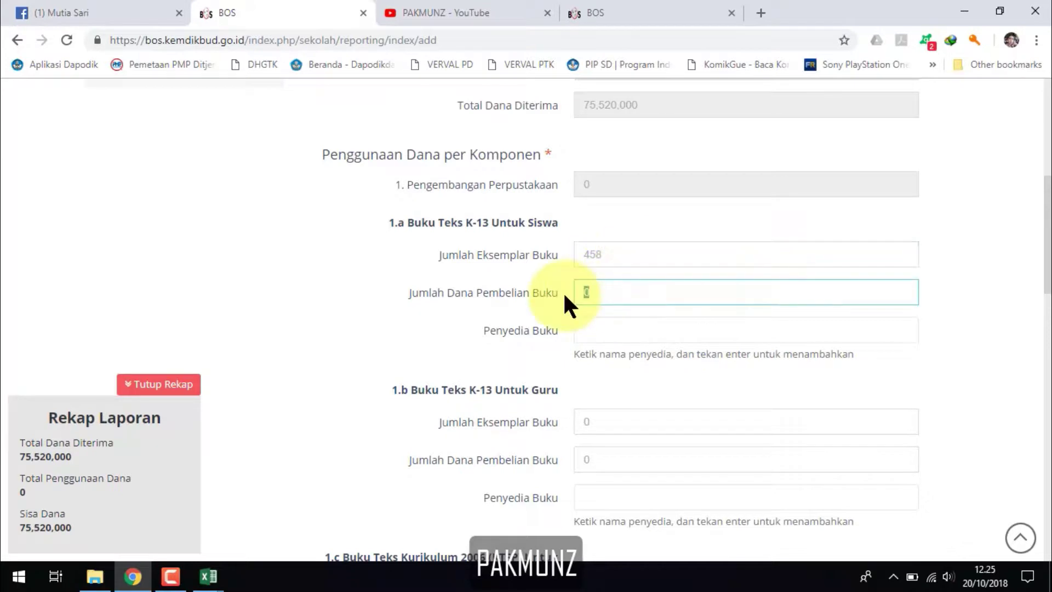
{"action": "left_click", "coordinate": [590, 329]}
{"action": "type", "text": "ERLANGGA"}
{"action": "key", "text": "Return"}
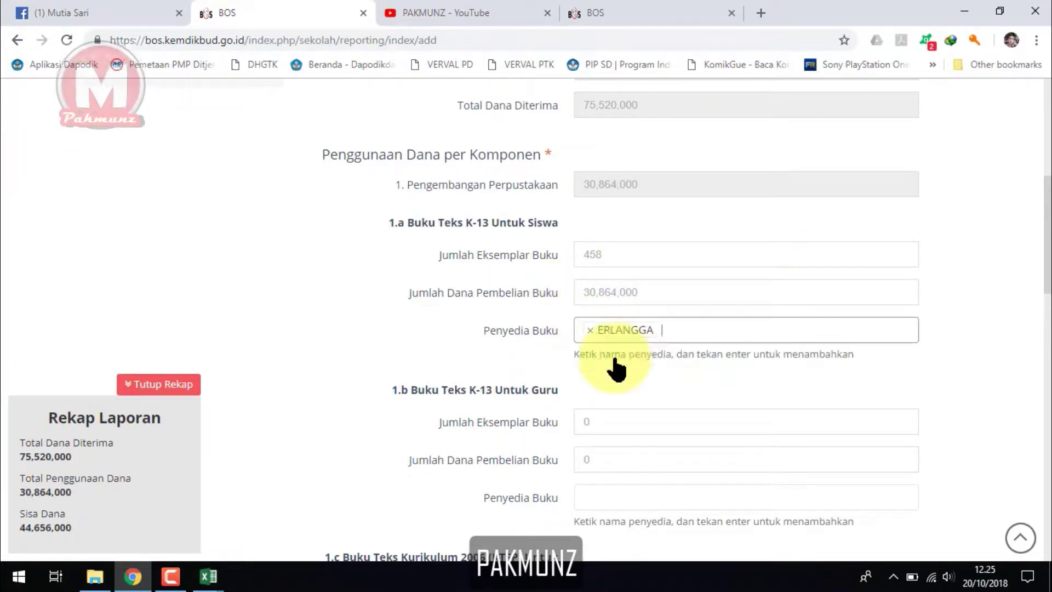
For field 1.e Pengembangan Perpustakaan Lainnya, sum the remaining amounts G34:G54 in cell G56 of RKAS Tri II 2018.
{"action": "scroll", "coordinate": [1037, 312], "scroll_direction": "down", "scroll_amount": 3}
{"action": "scroll", "coordinate": [1038, 312], "scroll_direction": "down", "scroll_amount": 10}
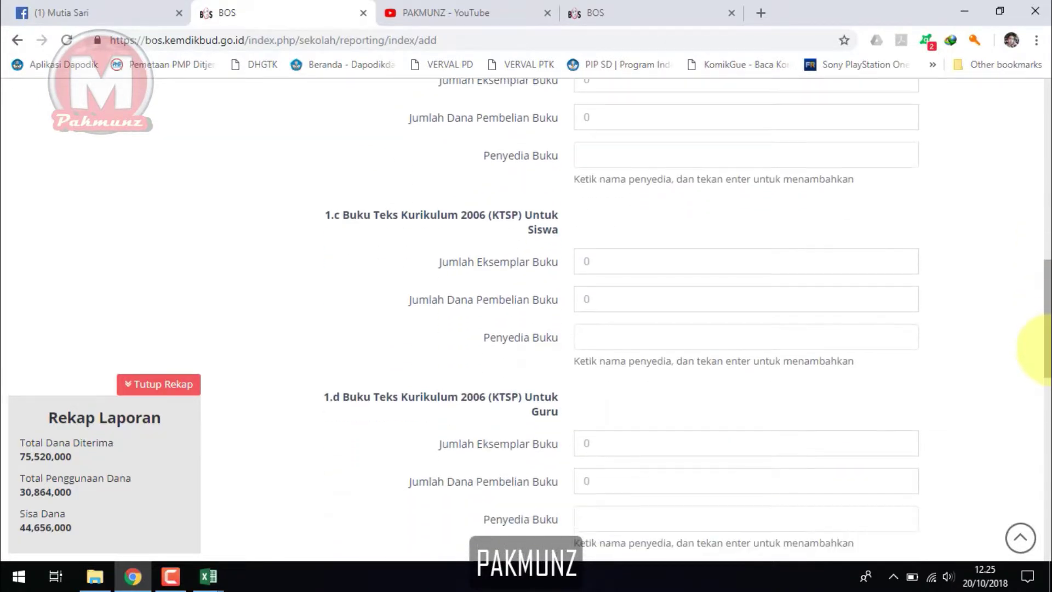
{"action": "left_click", "coordinate": [591, 263]}
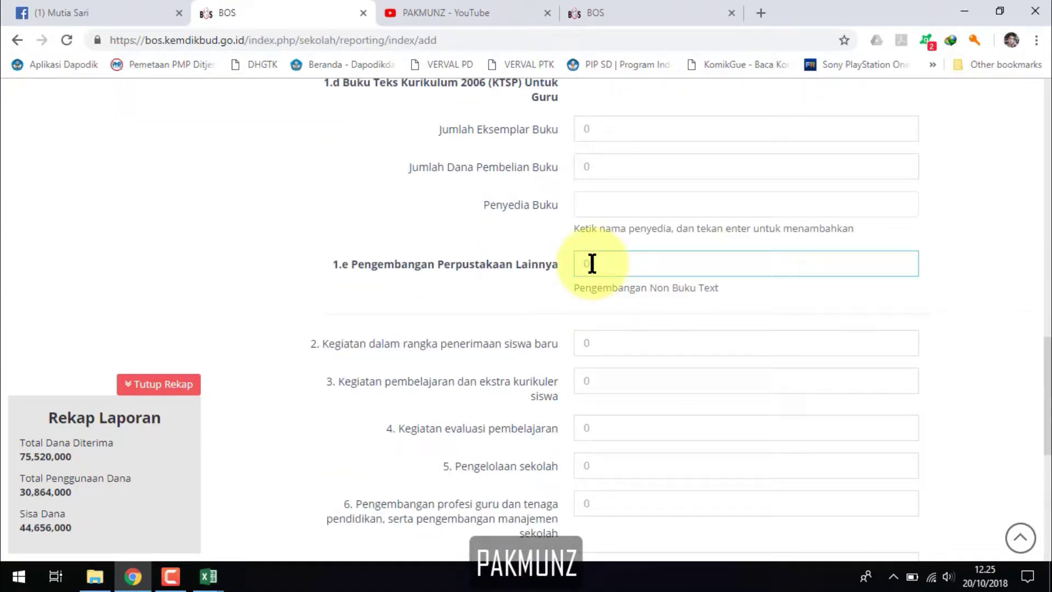
{"action": "left_click", "coordinate": [208, 576]}
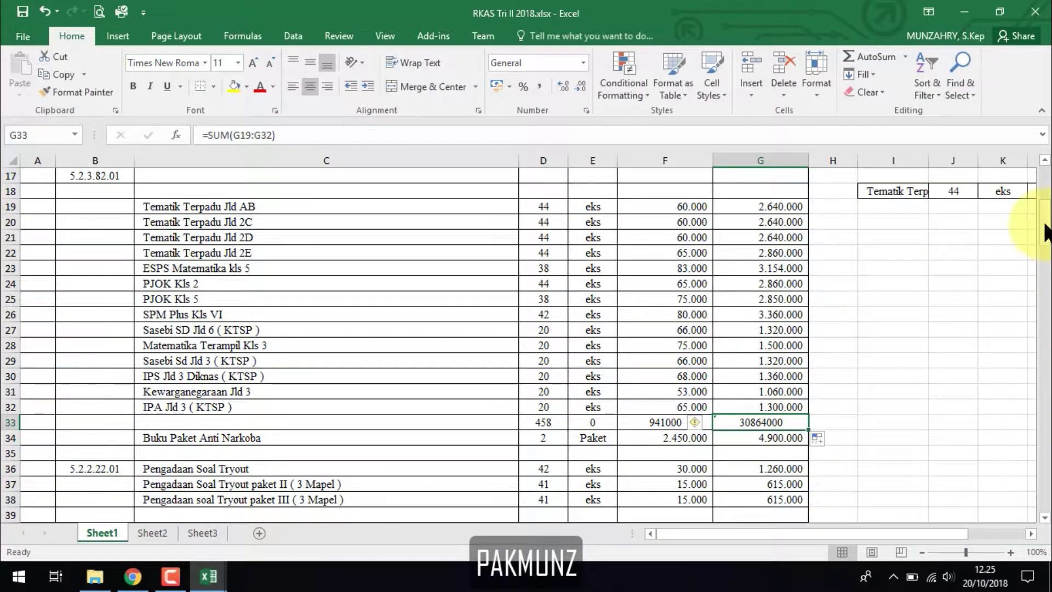
{"action": "mouse_move", "coordinate": [1043, 216]}
{"action": "left_mouse_down"}
{"action": "mouse_move", "coordinate": [1042, 285]}
{"action": "mouse_move", "coordinate": [1035, 236]}
{"action": "left_mouse_up"}
{"action": "left_click", "coordinate": [771, 271]}
{"action": "type", "text": "=SUM("}
{"action": "scroll", "coordinate": [877, 329], "scroll_direction": "down", "scroll_amount": 2}
{"action": "left_click_drag", "start_coordinate": [761, 373], "coordinate": [732, 324]}
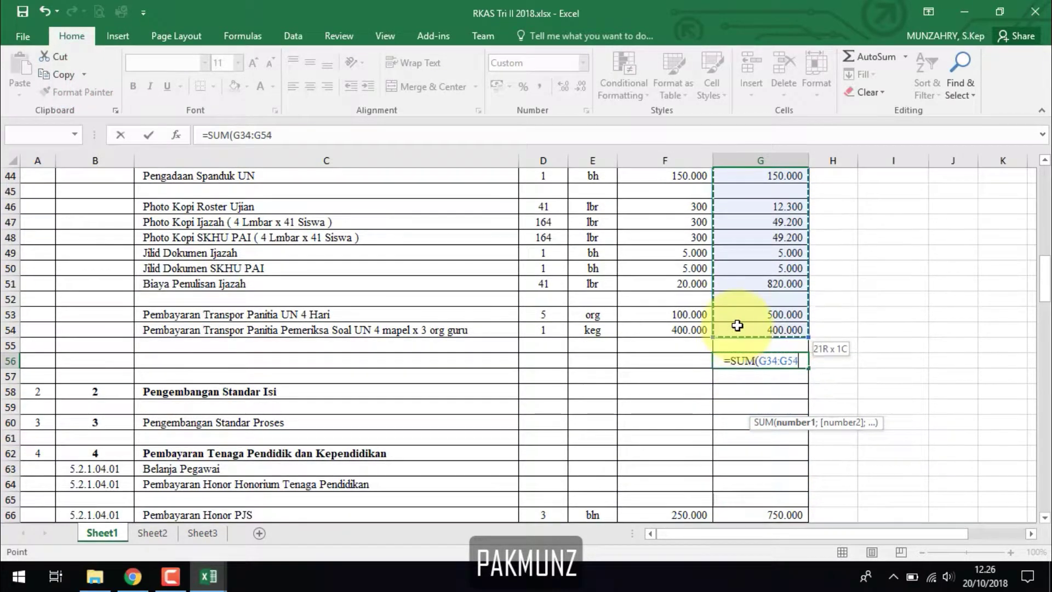
{"action": "key", "text": "Return"}
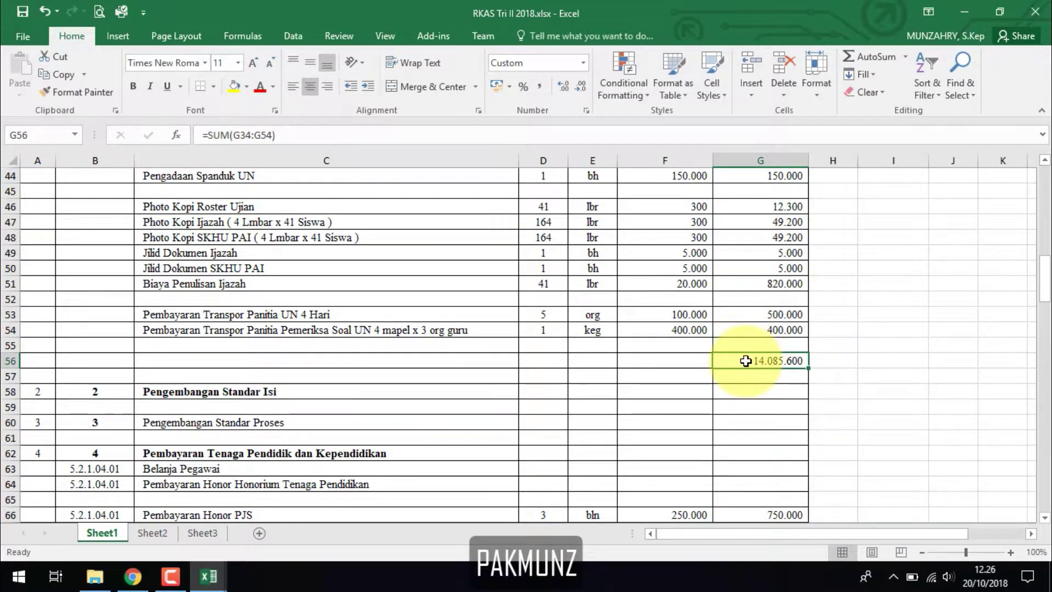
Fill 1.e Pengembangan Perpustakaan Lainnya in the BOS report with 14,085,600, copied from cell G56 of the RKAS workbook.
{"action": "left_click", "coordinate": [132, 575]}
{"action": "double_click", "coordinate": [575, 265]}
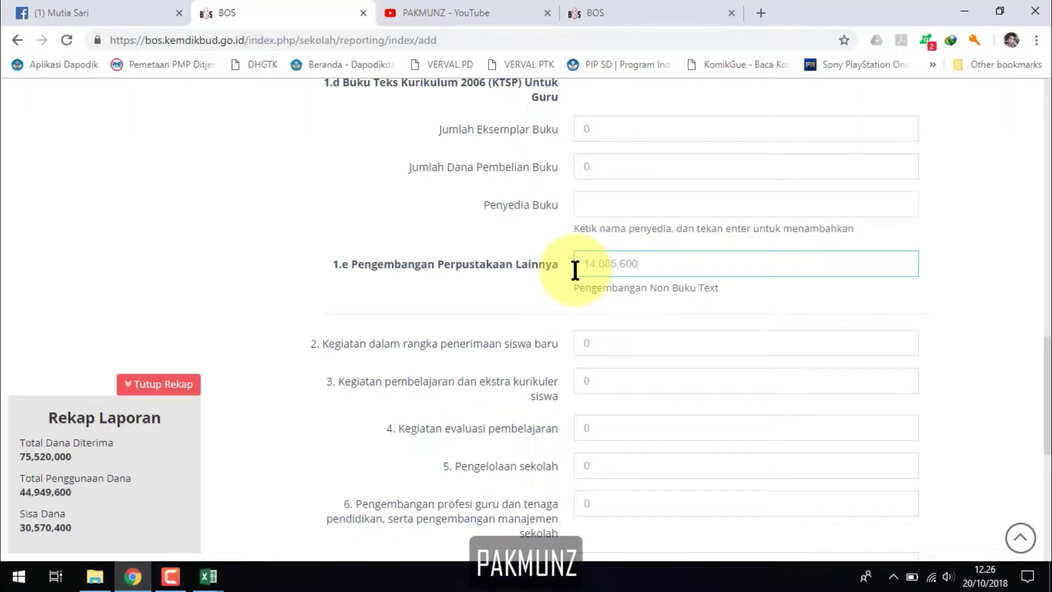
{"action": "left_click", "coordinate": [208, 575]}
{"action": "left_click", "coordinate": [173, 540]}
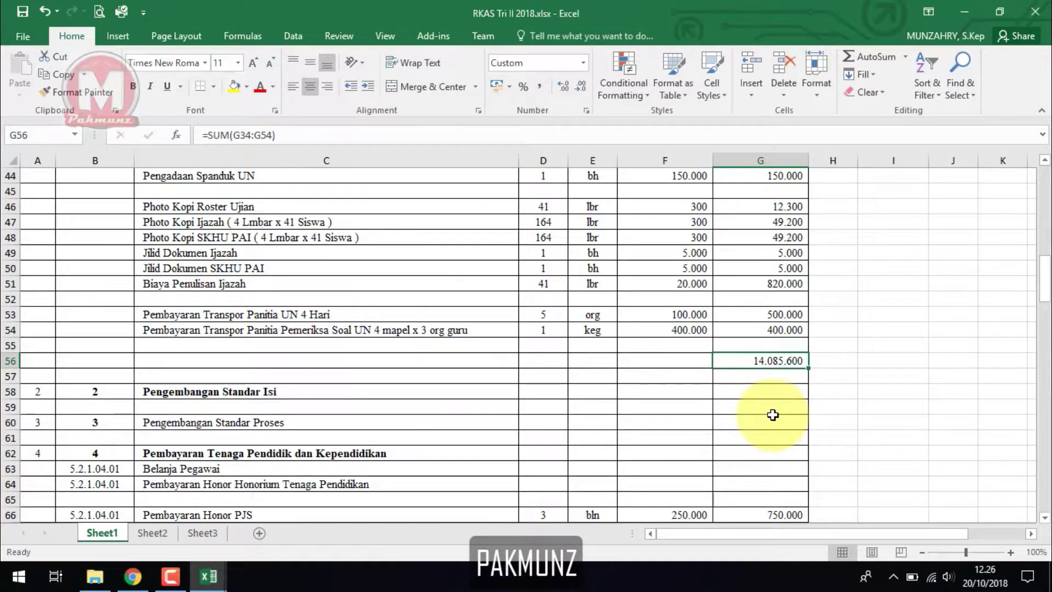
{"action": "key", "text": "ctrl+c"}
{"action": "key", "text": "alt+Tab"}
{"action": "key", "text": "ctrl+v"}
{"action": "left_click", "coordinate": [735, 303]}
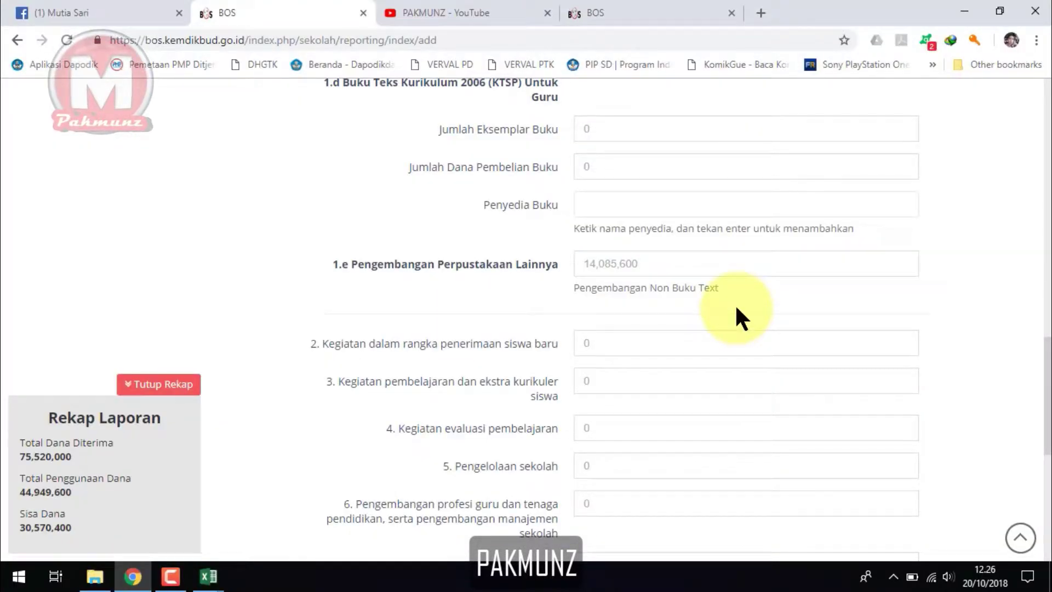
Check the Pengembangan Perpustakaan total in the REKAP workbook against the library component total in the BOS report.
{"action": "left_click", "coordinate": [211, 576]}
{"action": "left_click", "coordinate": [291, 498]}
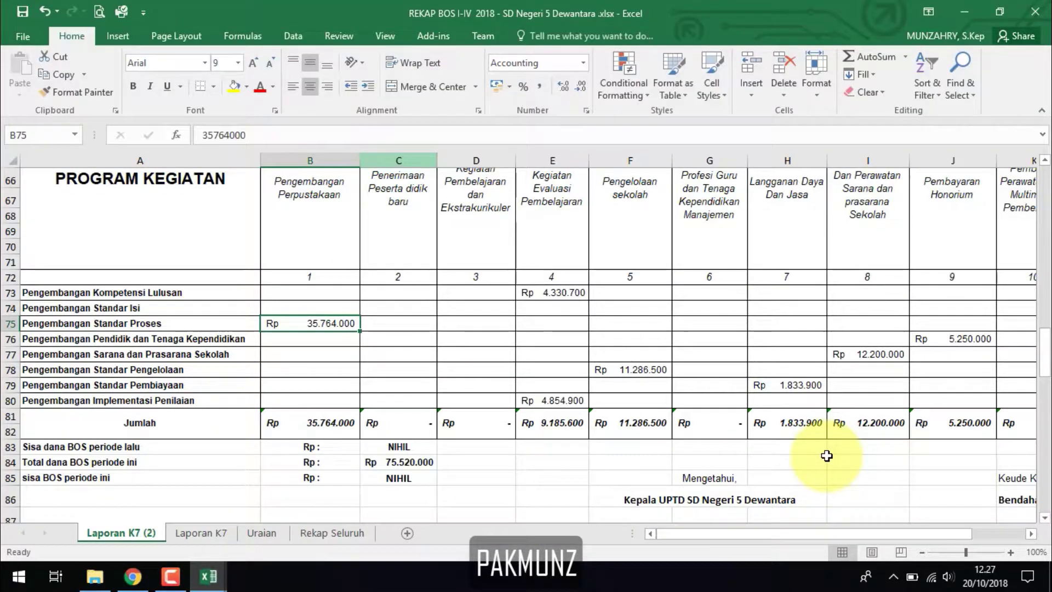
{"action": "left_click", "coordinate": [355, 422]}
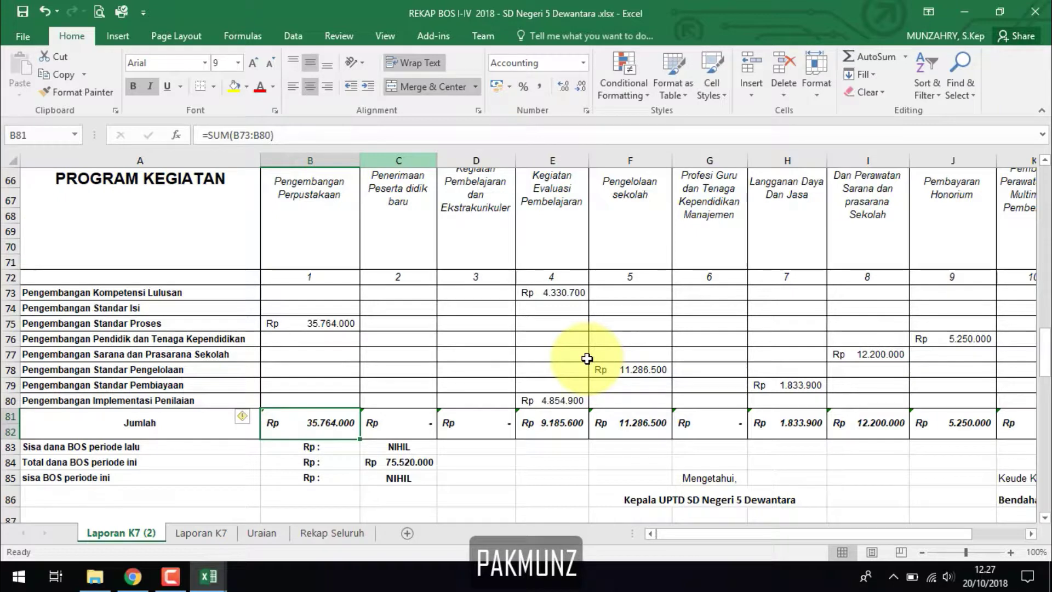
{"action": "left_click", "coordinate": [133, 576]}
{"action": "left_click_drag", "start_coordinate": [1043, 378], "coordinate": [1041, 235]}
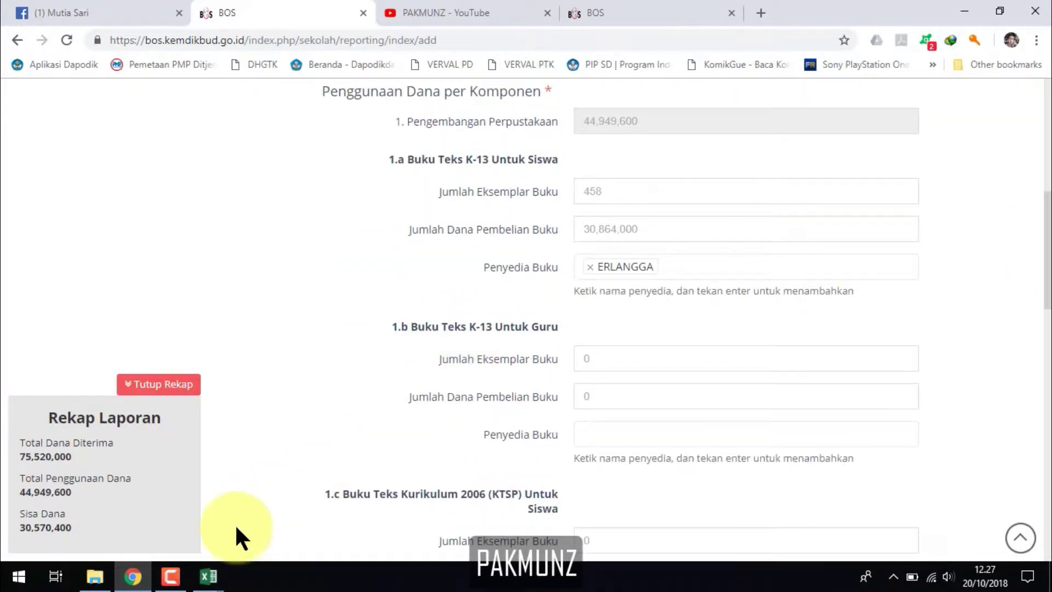
Compare the library spending rows in the RKAS Tri II 2018 workbook with the component 1 entries in the BOS report.
{"action": "left_click", "coordinate": [208, 575]}
{"action": "left_click_drag", "start_coordinate": [1045, 282], "coordinate": [1045, 257]}
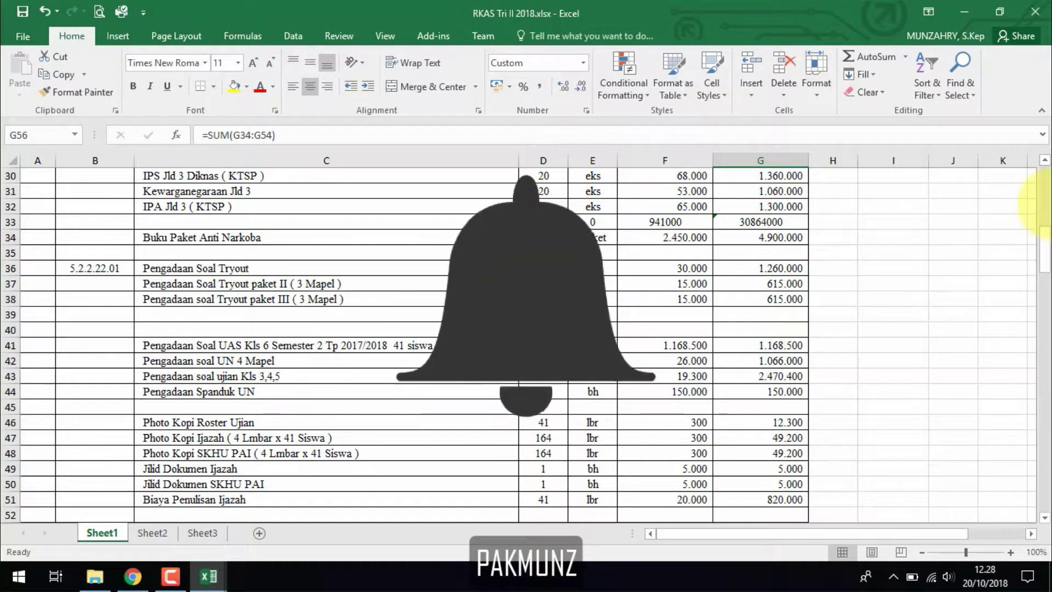
{"action": "left_click_drag", "start_coordinate": [1043, 208], "coordinate": [1044, 282]}
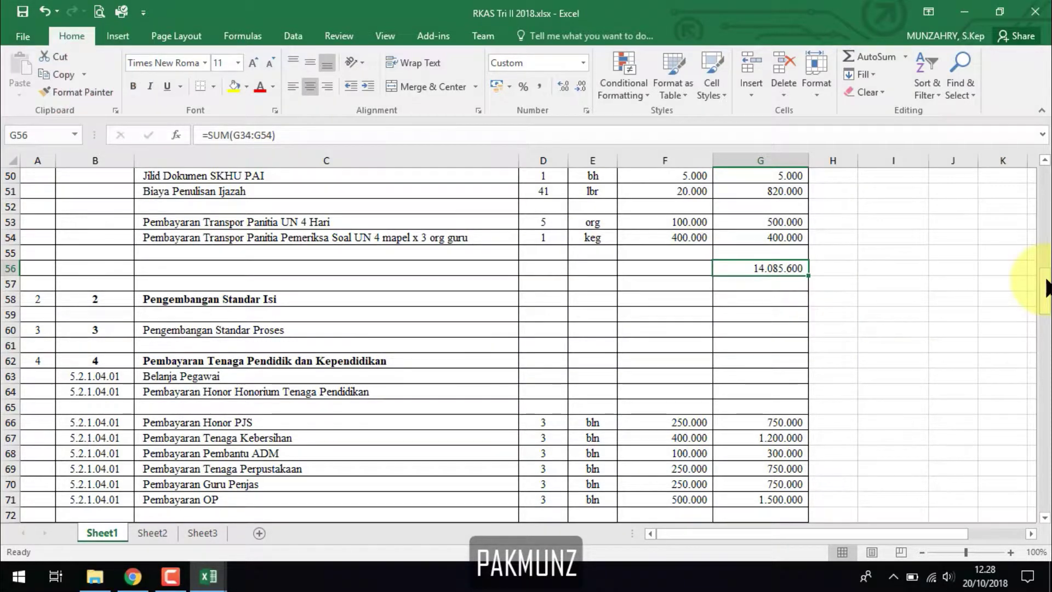
{"action": "left_click", "coordinate": [132, 576]}
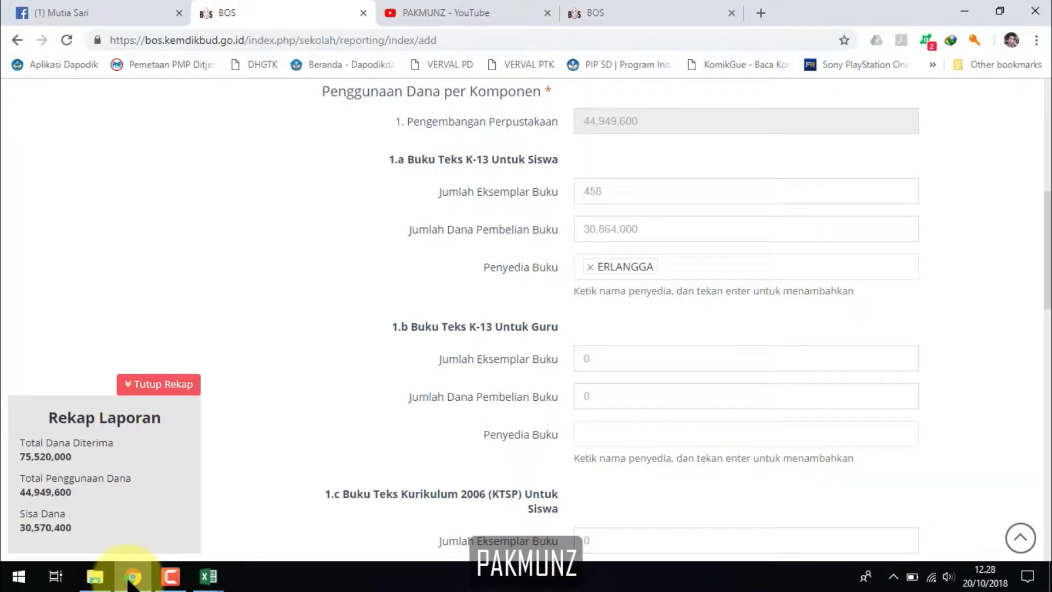
{"action": "left_click", "coordinate": [131, 578]}
{"action": "left_click", "coordinate": [132, 576]}
{"action": "left_click", "coordinate": [131, 576]}
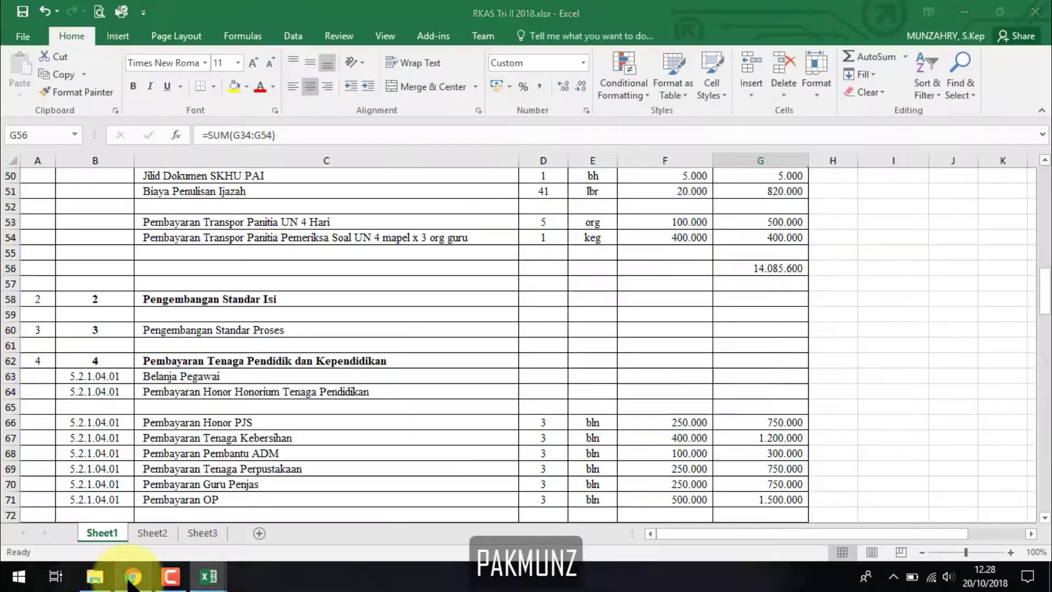
{"action": "left_click_drag", "start_coordinate": [1047, 304], "coordinate": [1033, 340]}
{"action": "left_click", "coordinate": [133, 573]}
{"action": "scroll", "coordinate": [1043, 284], "scroll_direction": "down", "scroll_amount": 3}
Sum the textbook amounts G18:G32 in cell G33 of RKAS Tri II 2018 and compare with 1.a Jumlah Dana Pembelian Buku.
{"action": "left_click", "coordinate": [208, 576]}
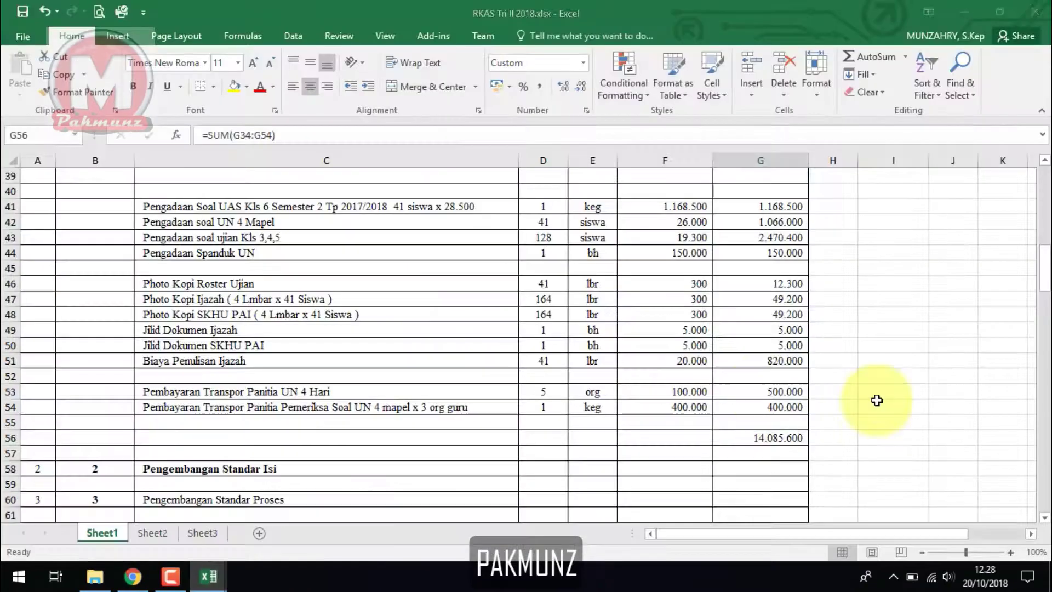
{"action": "left_click_drag", "start_coordinate": [1043, 263], "coordinate": [1042, 229]}
{"action": "left_click", "coordinate": [757, 406]}
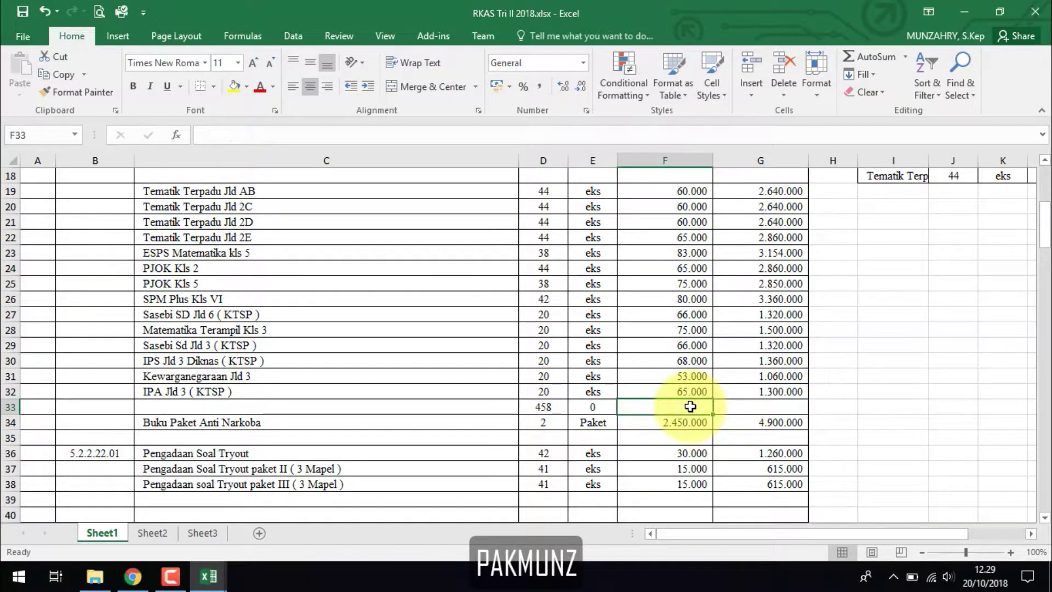
{"action": "type", "text": "=SUM("}
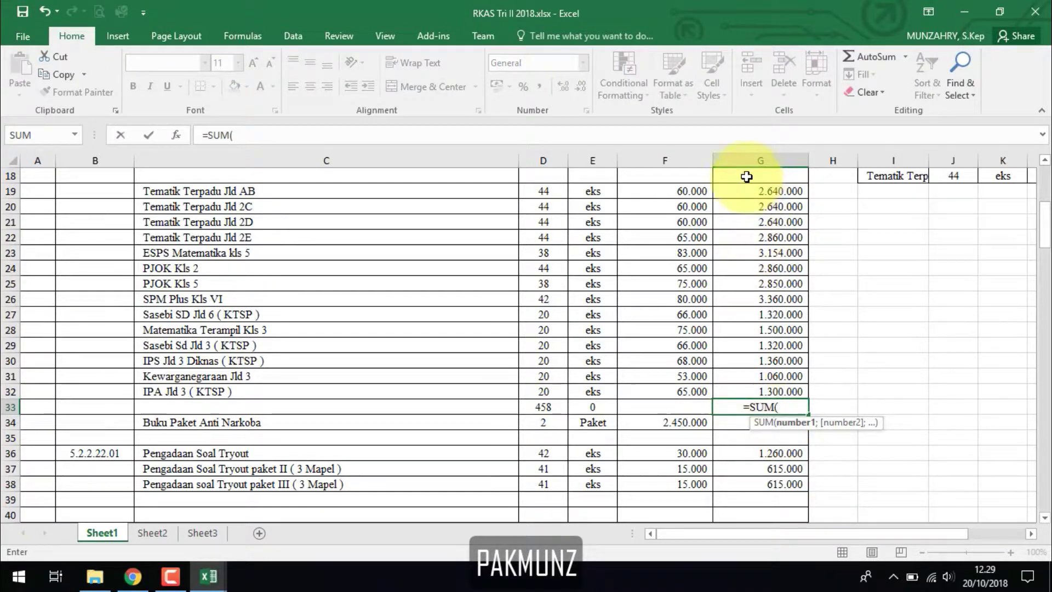
{"action": "left_click_drag", "start_coordinate": [744, 176], "coordinate": [747, 397]}
{"action": "key", "text": "Return"}
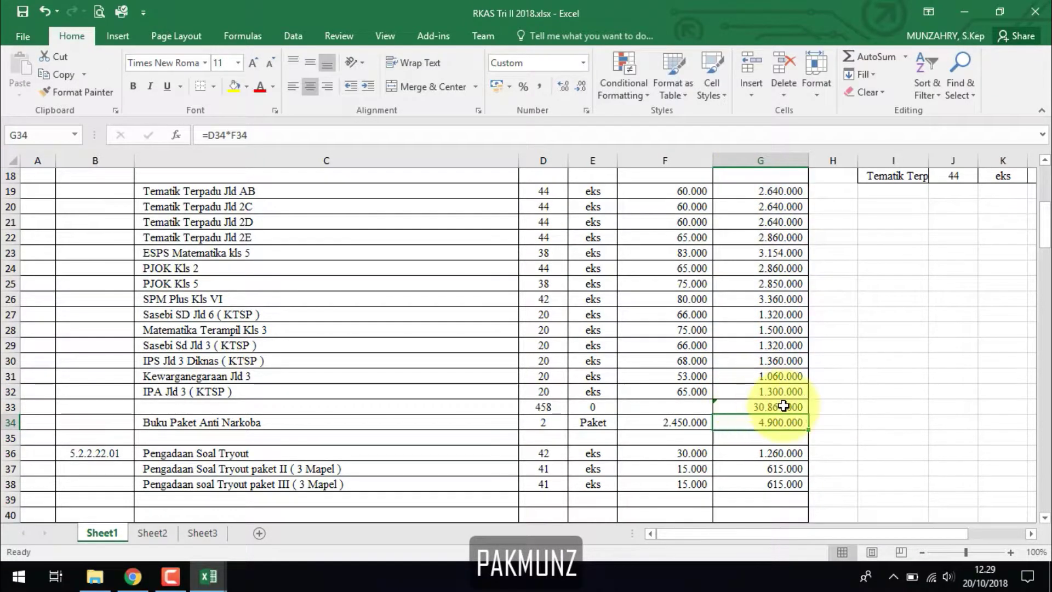
{"action": "left_click", "coordinate": [737, 406]}
{"action": "left_click", "coordinate": [132, 576]}
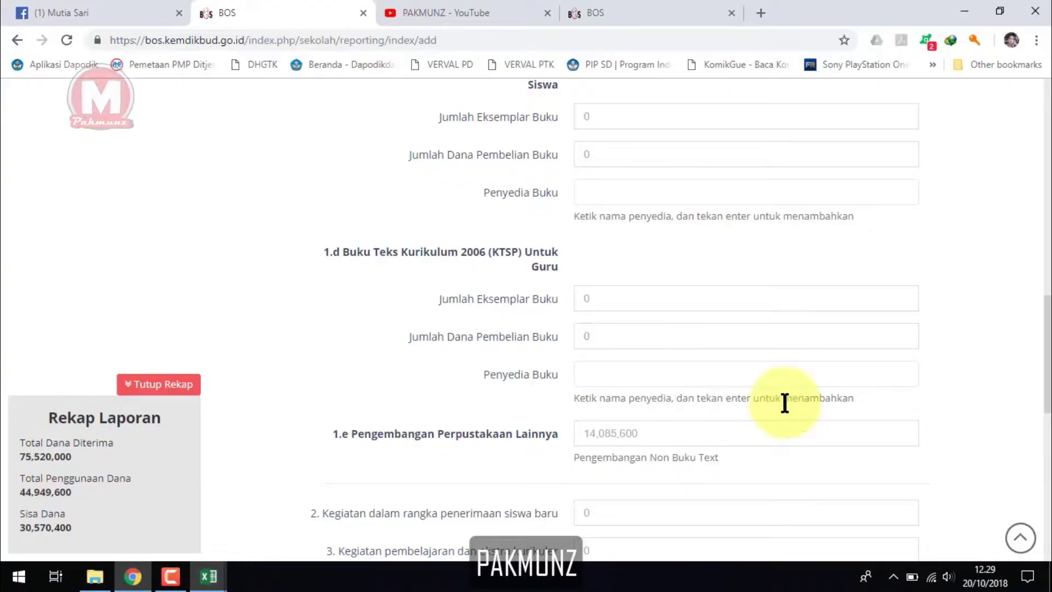
{"action": "scroll", "coordinate": [781, 401], "scroll_direction": "up", "scroll_amount": 2}
{"action": "left_click_drag", "start_coordinate": [1033, 310], "coordinate": [1043, 257]}
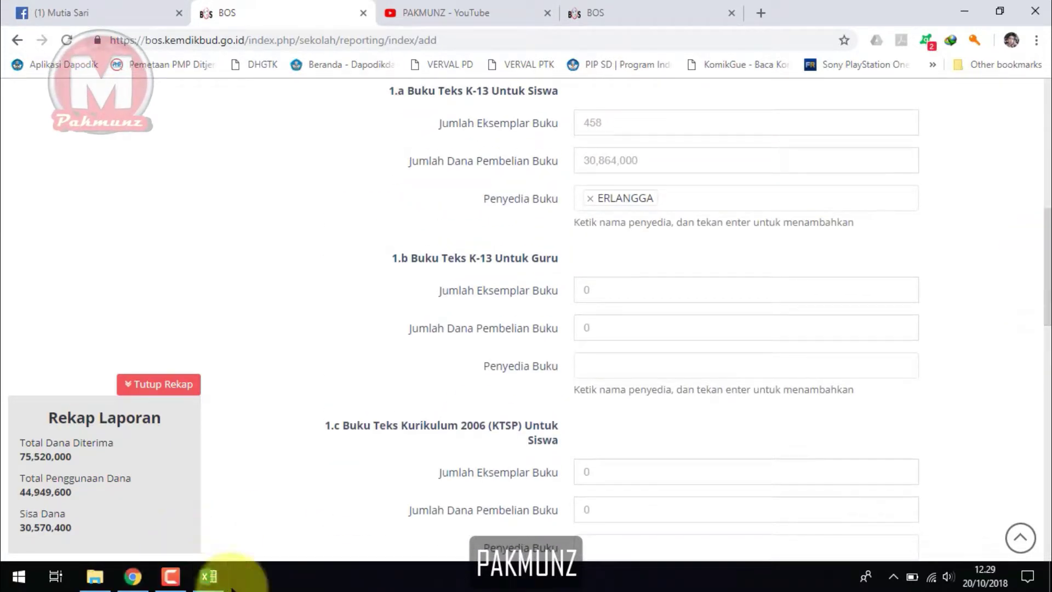
Sum G34:G54 in cell G56 of the RKAS workbook and compare it with 1.e Pengembangan Perpustakaan Lainnya in the BOS report.
{"action": "left_click", "coordinate": [208, 575]}
{"action": "left_click", "coordinate": [194, 542]}
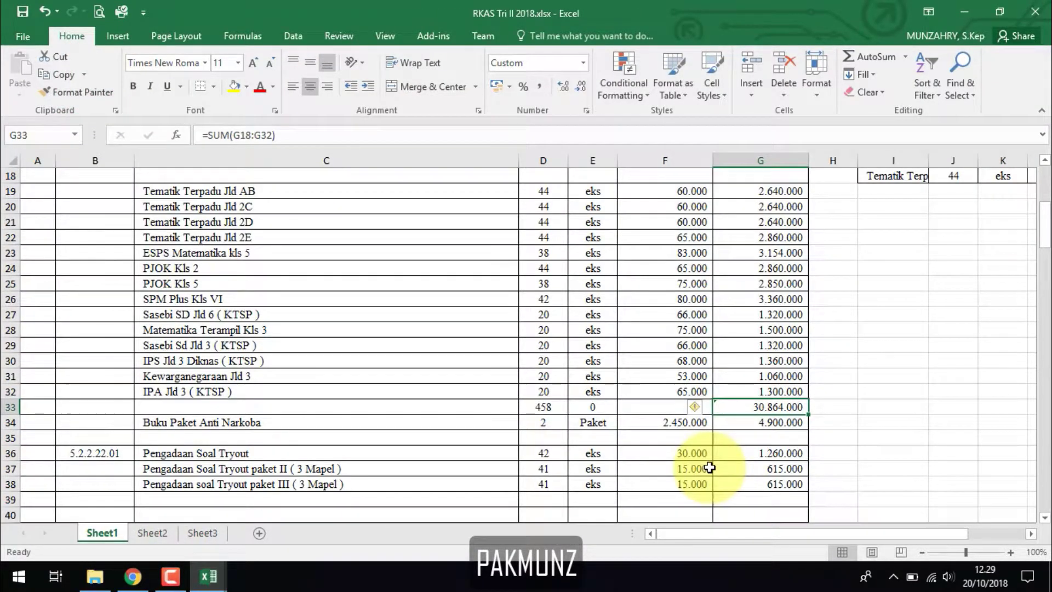
{"action": "mouse_move", "coordinate": [1044, 216]}
{"action": "left_mouse_down"}
{"action": "mouse_move", "coordinate": [1044, 271]}
{"action": "mouse_move", "coordinate": [1041, 214]}
{"action": "mouse_move", "coordinate": [1038, 235]}
{"action": "left_mouse_up"}
{"action": "type", "text": "=SUM("}
{"action": "left_click_drag", "start_coordinate": [737, 295], "coordinate": [738, 396]}
{"action": "type", "text": ")"}
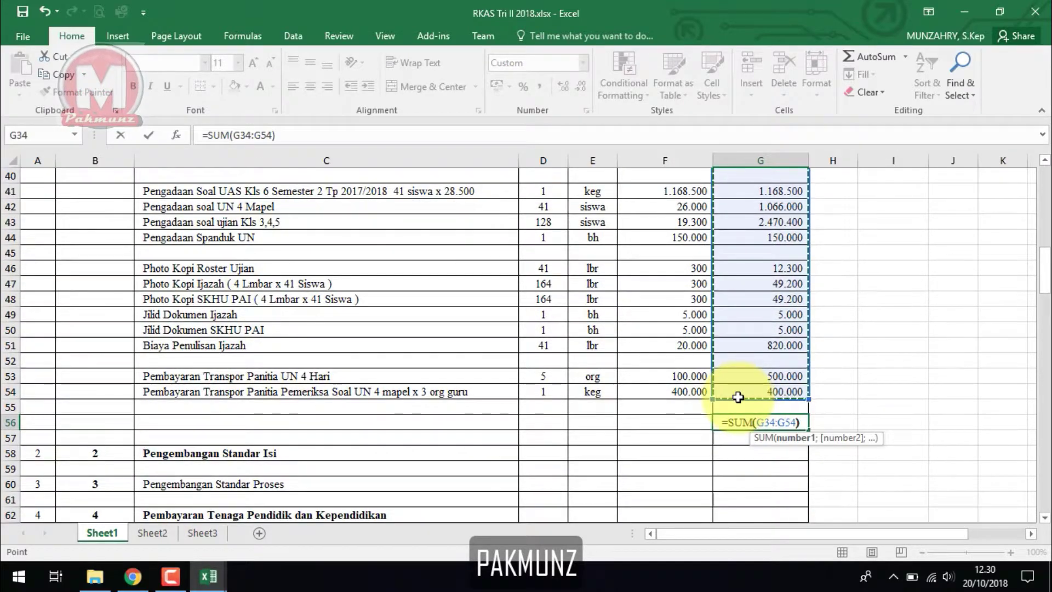
{"action": "key", "text": "Return"}
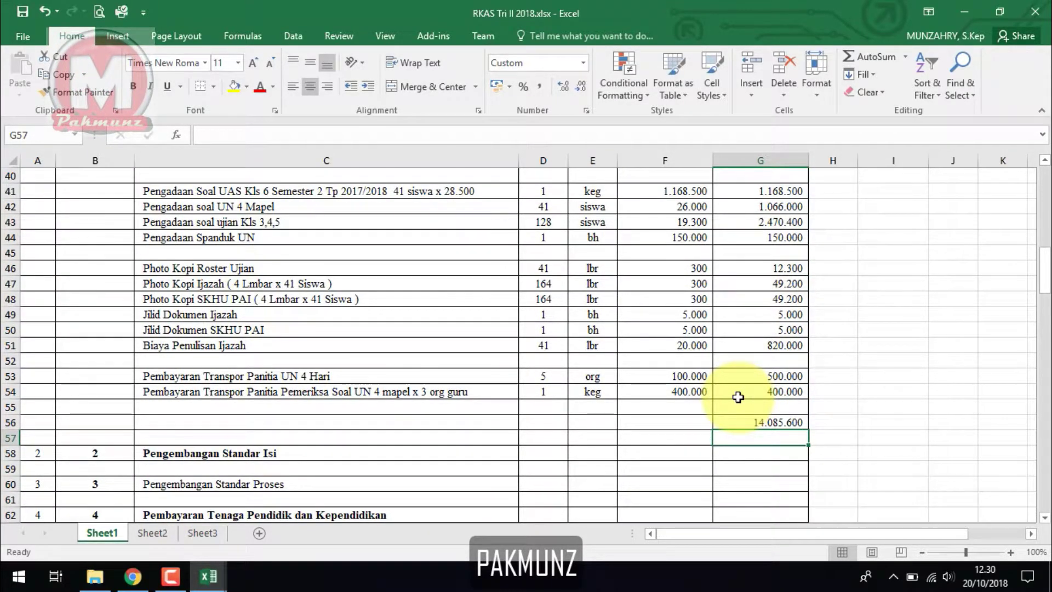
{"action": "left_click", "coordinate": [133, 576]}
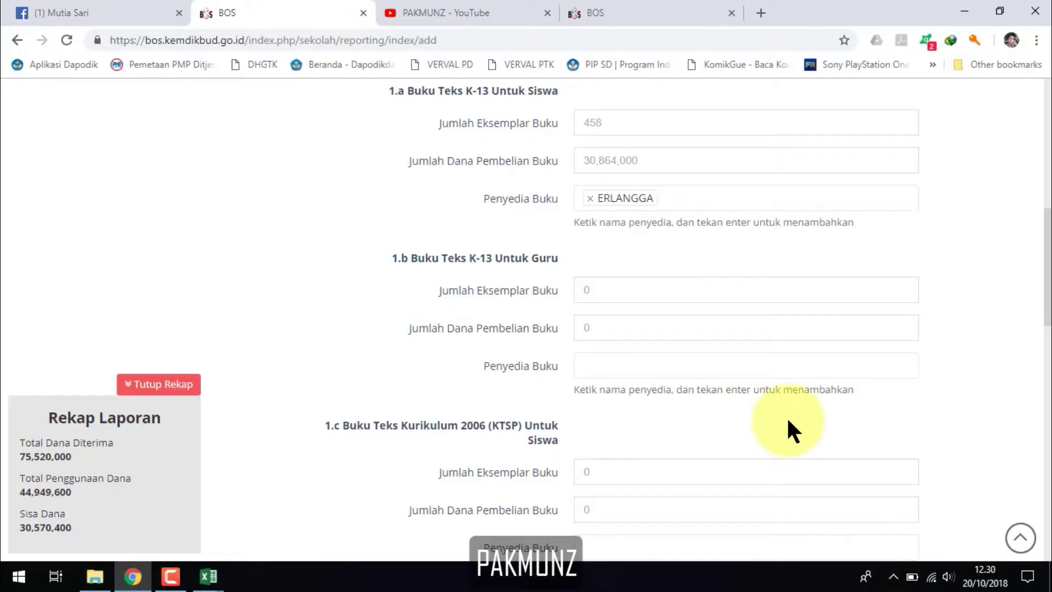
{"action": "left_click", "coordinate": [1047, 378]}
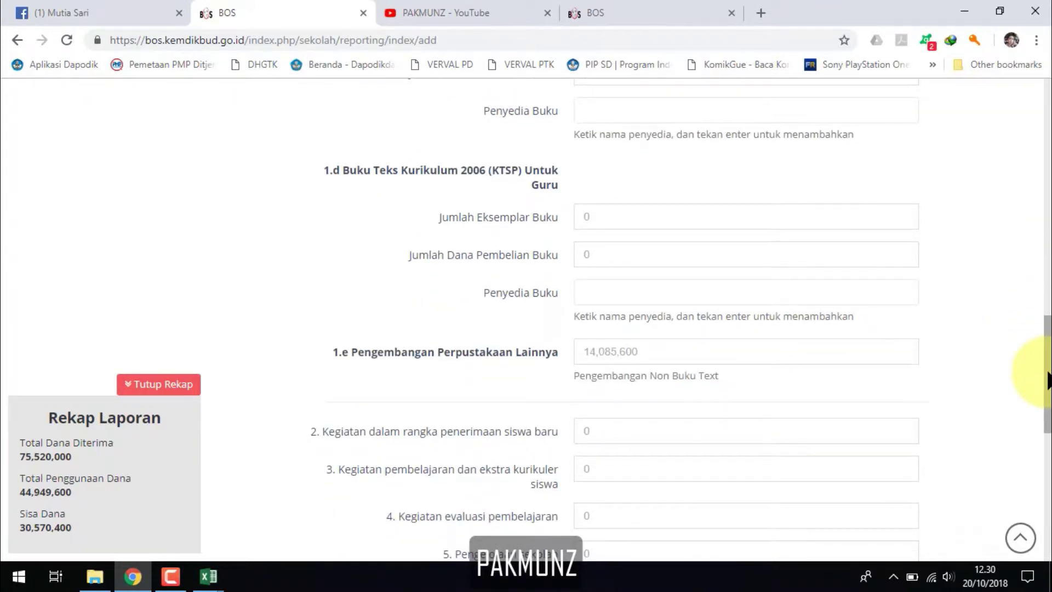
{"action": "left_click_drag", "start_coordinate": [1047, 378], "coordinate": [1020, 208]}
In cell H56 of the RKAS workbook, add the textbook subtotal G33 and the other library subtotal G56.
{"action": "left_click", "coordinate": [208, 575]}
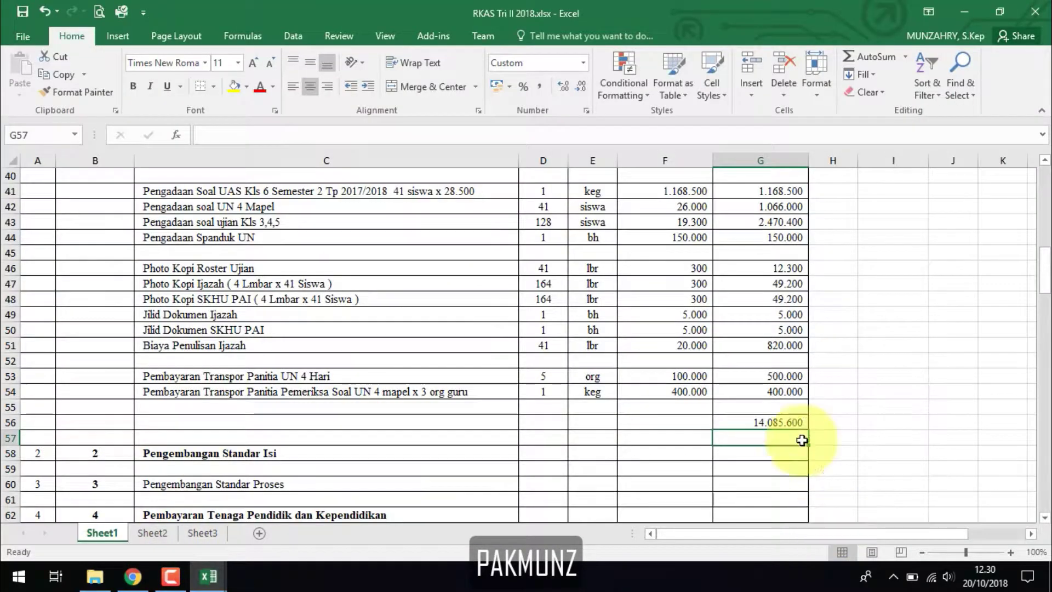
{"action": "left_click", "coordinate": [840, 421]}
{"action": "type", "text": "=SUM("}
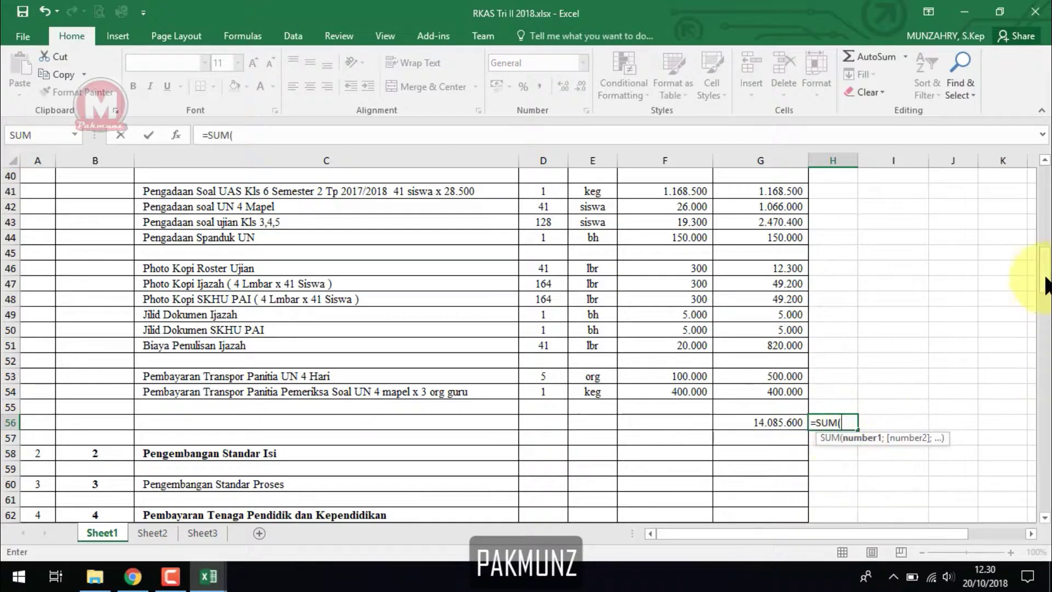
{"action": "mouse_move", "coordinate": [1046, 285]}
{"action": "left_mouse_down"}
{"action": "mouse_move", "coordinate": [1033, 227]}
{"action": "mouse_move", "coordinate": [1047, 282]}
{"action": "left_mouse_up"}
{"action": "left_click", "coordinate": [760, 209]}
{"action": "type", "text": ";"}
{"action": "left_click", "coordinate": [765, 376]}
{"action": "type", "text": ")"}
{"action": "key", "text": "Return"}
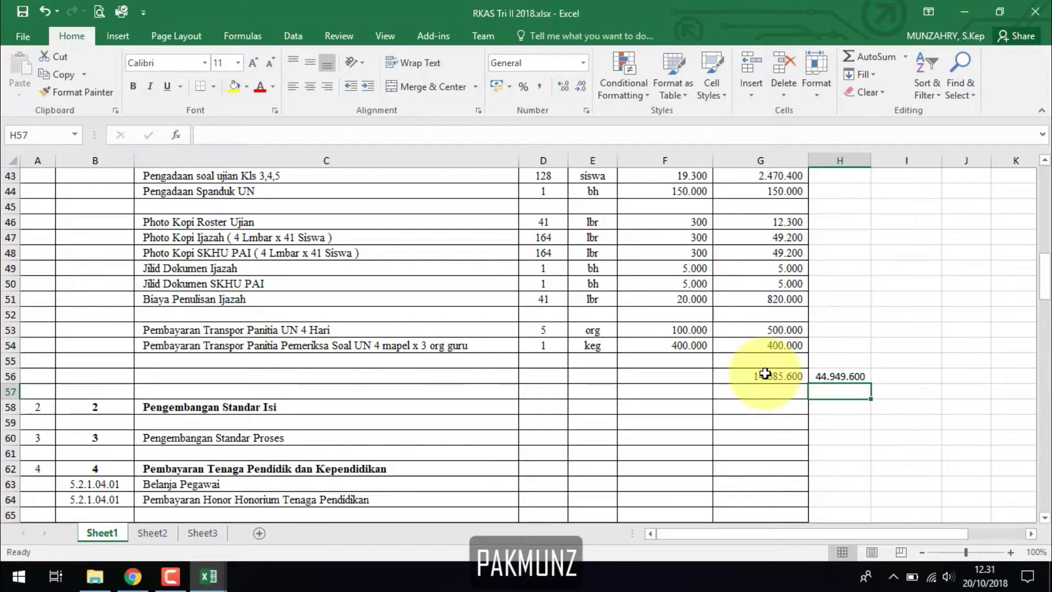
Clear the textbook subtotal in G33 and sum G18:G32 in cell H32, outside the table, instead.
{"action": "left_click", "coordinate": [1010, 237]}
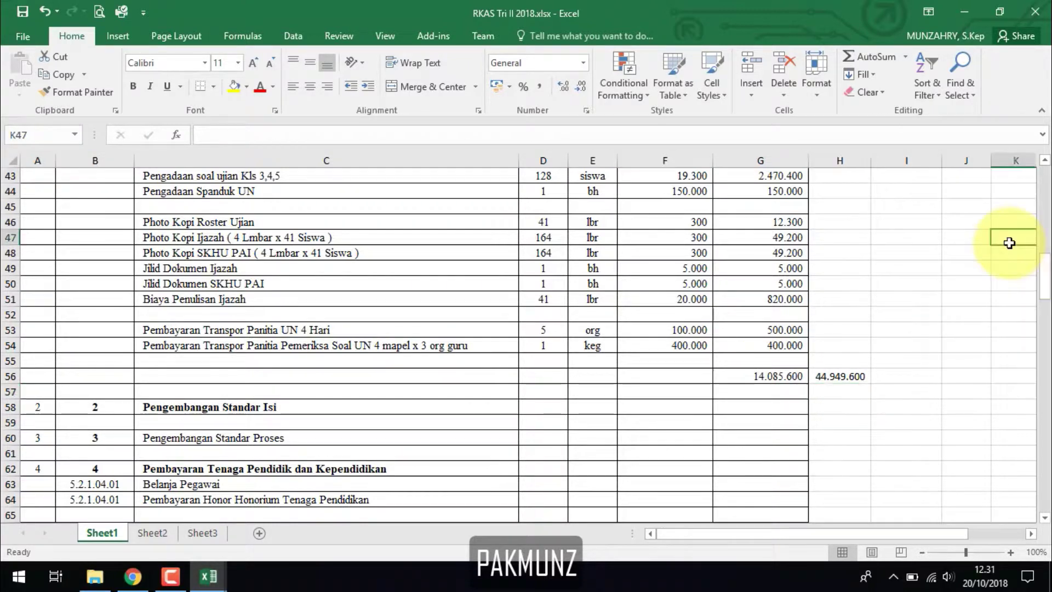
{"action": "left_click_drag", "start_coordinate": [1046, 290], "coordinate": [1033, 237]}
{"action": "left_click", "coordinate": [743, 421]}
{"action": "left_click", "coordinate": [838, 406]}
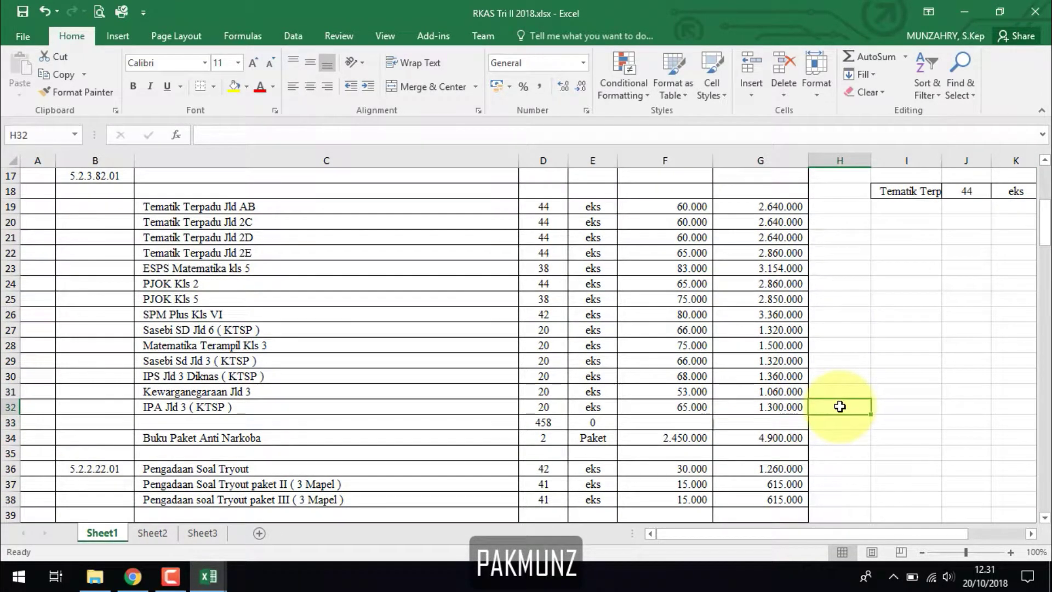
{"action": "type", "text": "=SUM("}
{"action": "left_click_drag", "start_coordinate": [740, 190], "coordinate": [737, 407]}
{"action": "key", "text": "Return"}
Replace the formula in H56 with the sum of G34:G54 and clear the duplicate subtotal in G56.
{"action": "left_click_drag", "start_coordinate": [1044, 219], "coordinate": [1046, 247]}
{"action": "left_click", "coordinate": [838, 407]}
{"action": "type", "text": "=sum"}
{"action": "key", "text": "Tab"}
{"action": "left_click_drag", "start_coordinate": [778, 308], "coordinate": [763, 434]}
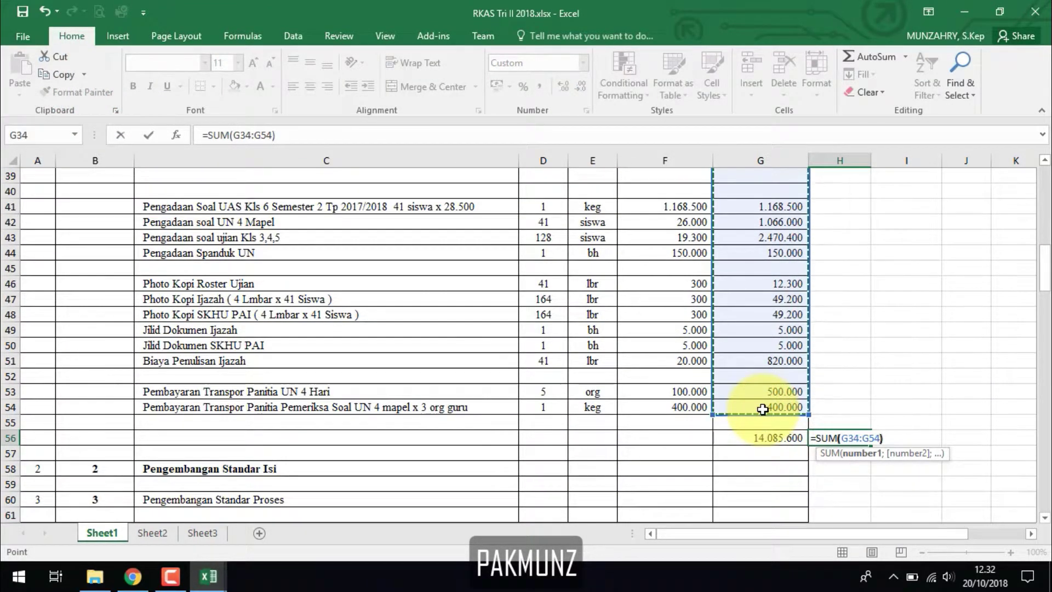
{"action": "key", "text": "Return"}
{"action": "left_click", "coordinate": [769, 437]}
{"action": "key", "text": "Delete"}
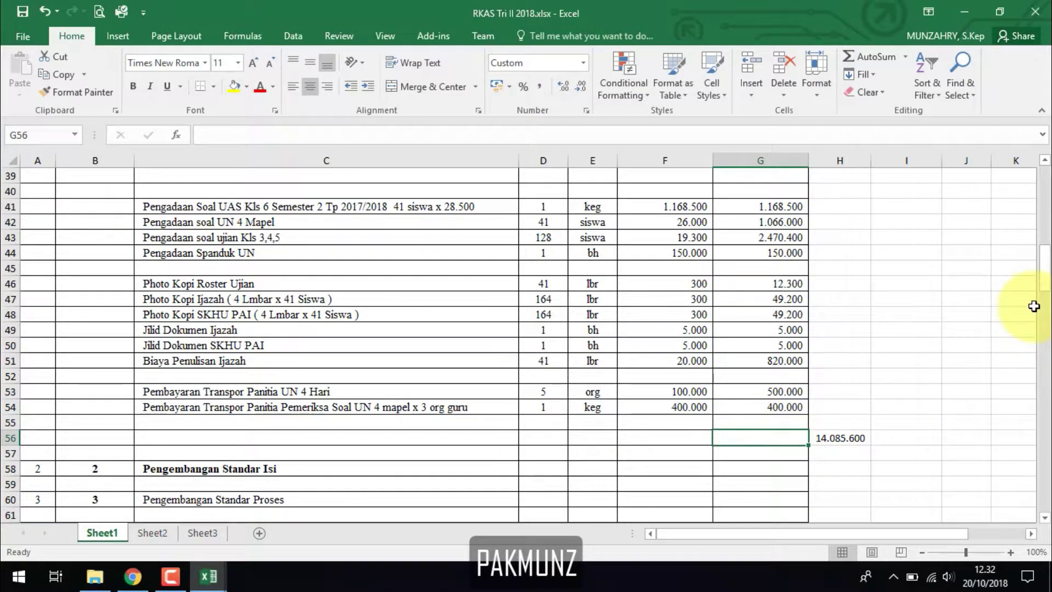
Add the two subtotals H32 and H56 with a SUM formula in cell H58.
{"action": "left_click_drag", "start_coordinate": [1044, 279], "coordinate": [1043, 255]}
{"action": "left_click", "coordinate": [827, 404]}
{"action": "type", "text": "=SUM("}
{"action": "left_click", "coordinate": [839, 237]}
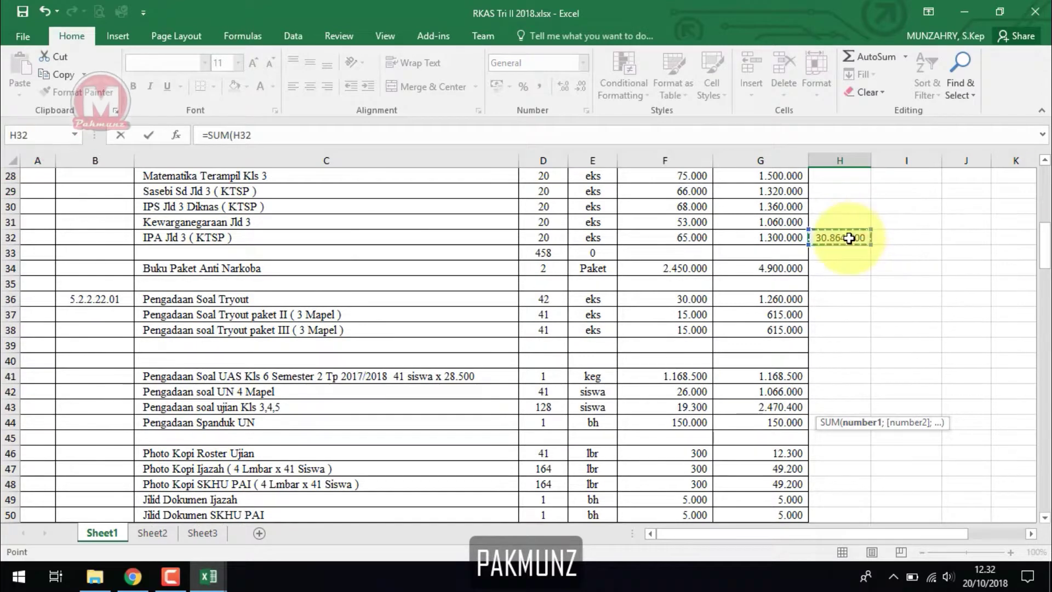
{"action": "scroll", "coordinate": [1026, 294], "scroll_direction": "down", "scroll_amount": 10}
{"action": "scroll", "coordinate": [895, 275], "scroll_direction": "up", "scroll_amount": 2}
{"action": "left_click", "coordinate": [839, 253], "text": "ctrl"}
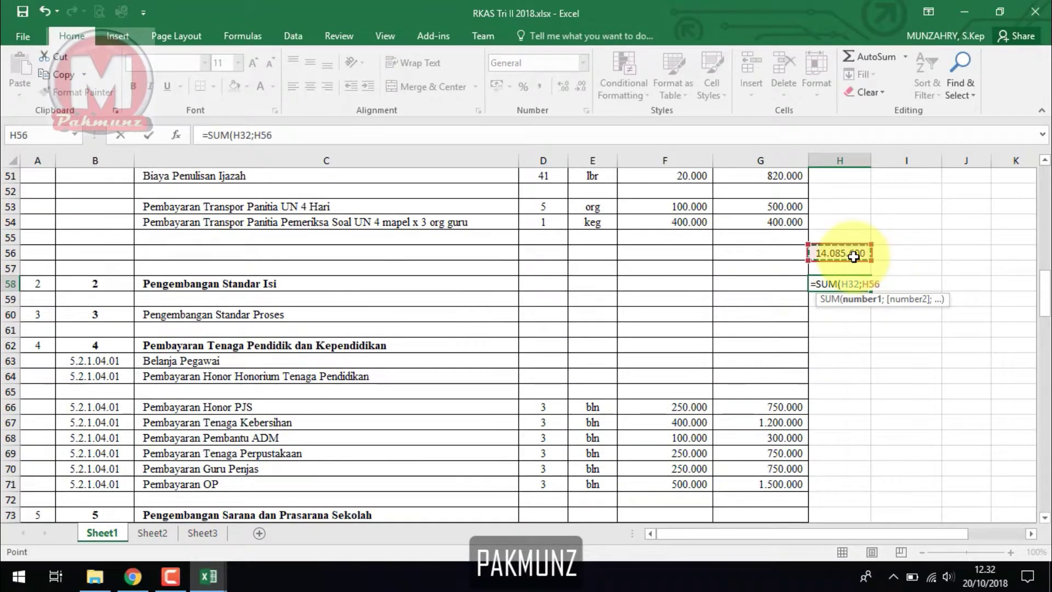
{"action": "key", "text": "Return"}
{"action": "left_click", "coordinate": [867, 282]}
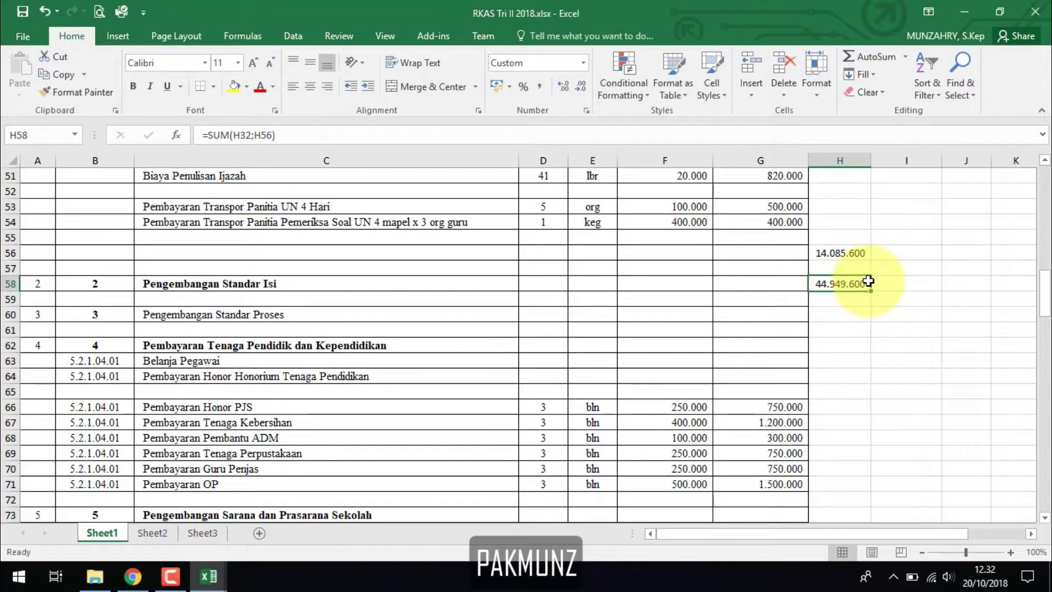
Check the workbook's H58 total against 1. Pengembangan Perpustakaan in the BOS report and review the remaining components.
{"action": "left_click", "coordinate": [132, 577]}
{"action": "scroll", "coordinate": [1044, 258], "scroll_direction": "down", "scroll_amount": 5}
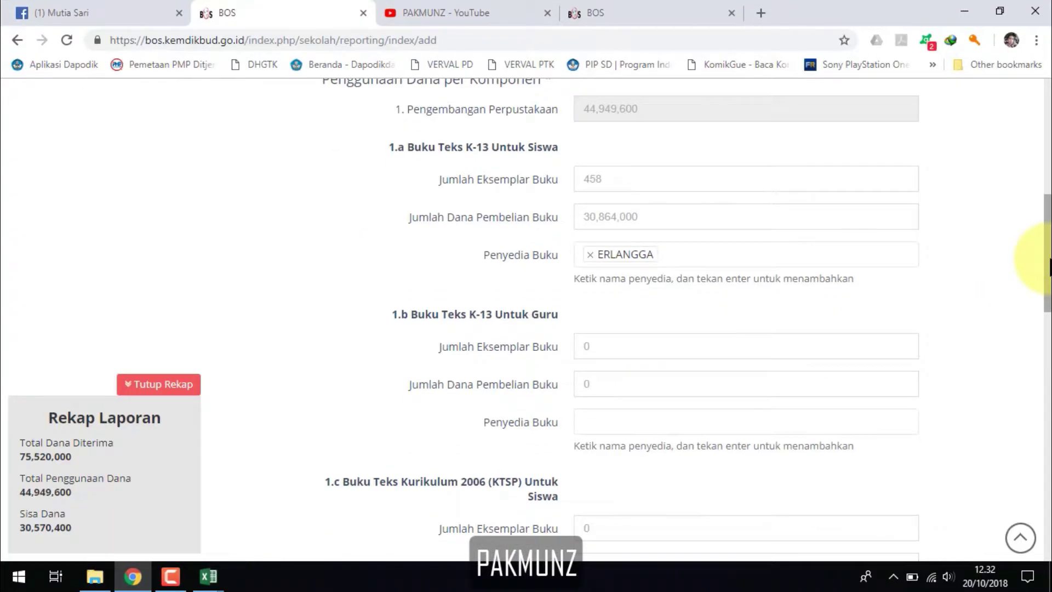
{"action": "left_click_drag", "start_coordinate": [1049, 295], "coordinate": [1046, 419]}
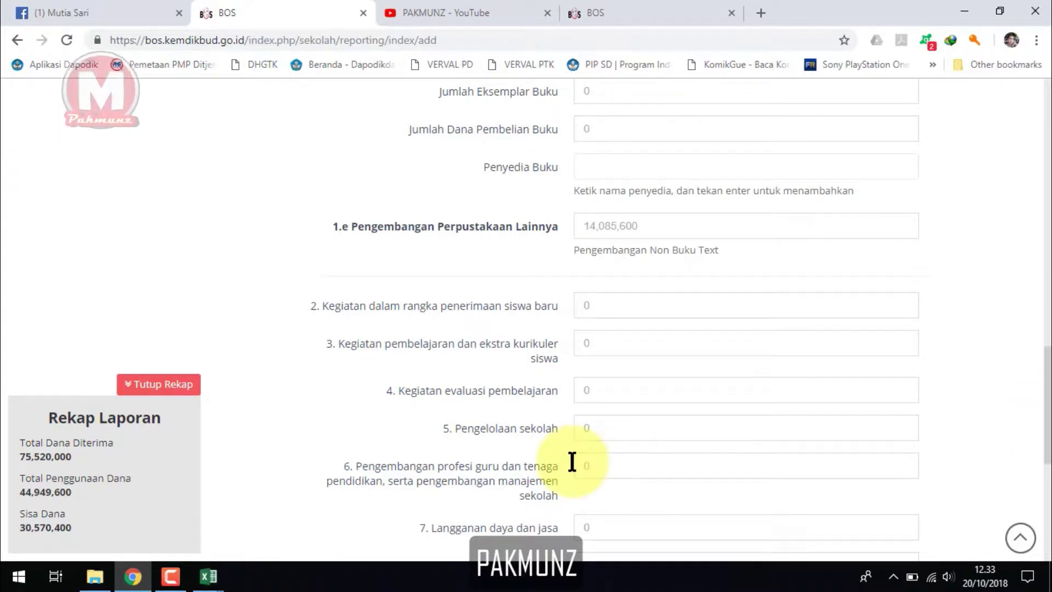
Set 4. Kegiatan evaluasi pembelajaran in the BOS report to 9,185,600.
{"action": "left_click_drag", "start_coordinate": [1048, 352], "coordinate": [1047, 389]}
{"action": "left_click", "coordinate": [605, 279]}
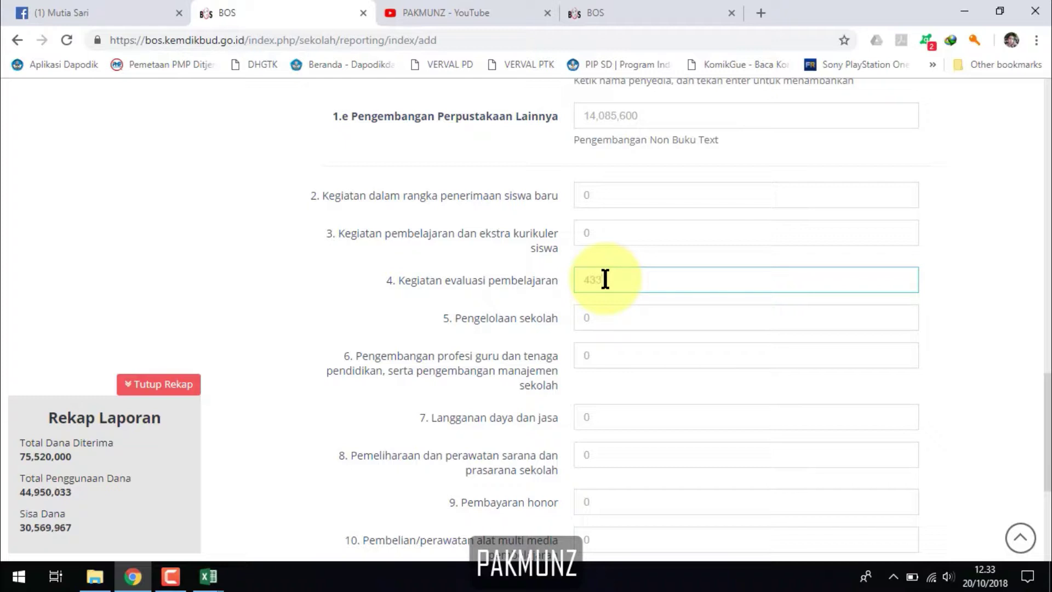
{"action": "left_click", "coordinate": [952, 315]}
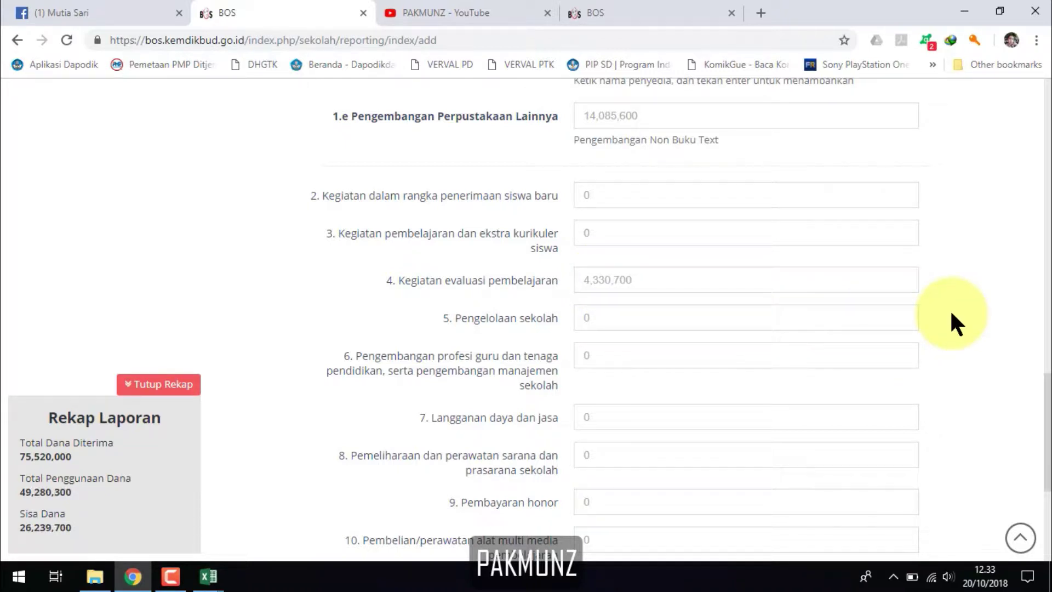
{"action": "left_click", "coordinate": [467, 275]}
{"action": "type", "text": "9,185,"}
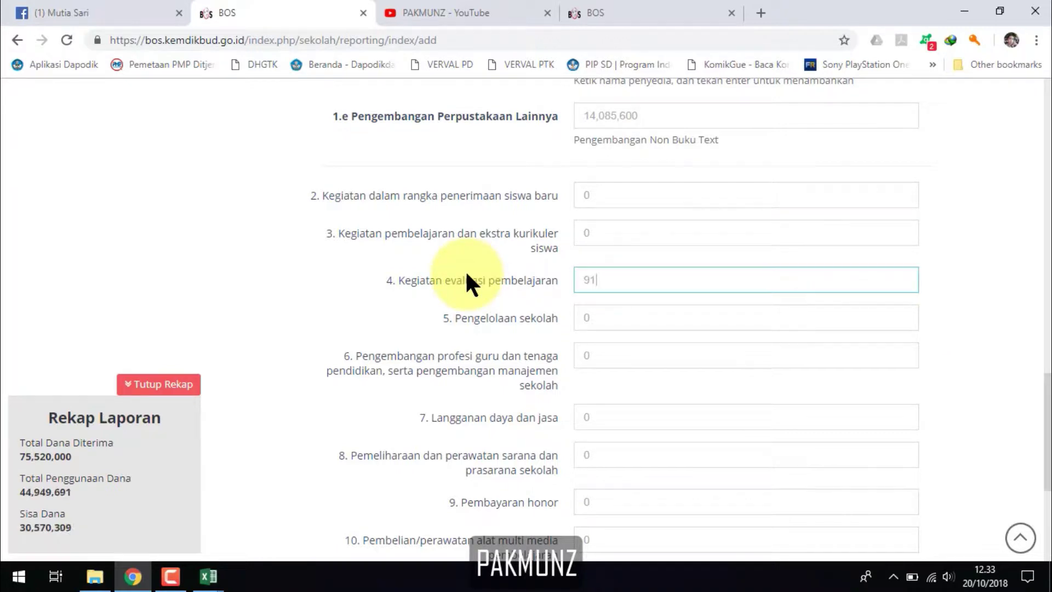
{"action": "type", "text": "600"}
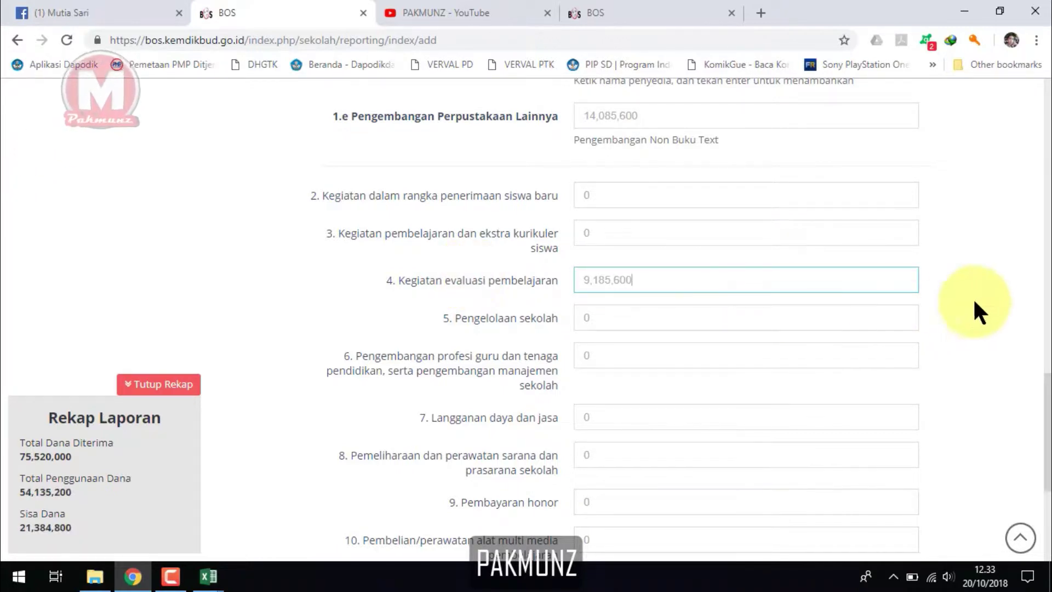
{"action": "left_click", "coordinate": [972, 297]}
Set 5. Pengelolaan sekolah in the BOS report to 11,286,500.
{"action": "scroll", "coordinate": [698, 287], "scroll_direction": "down", "scroll_amount": 1}
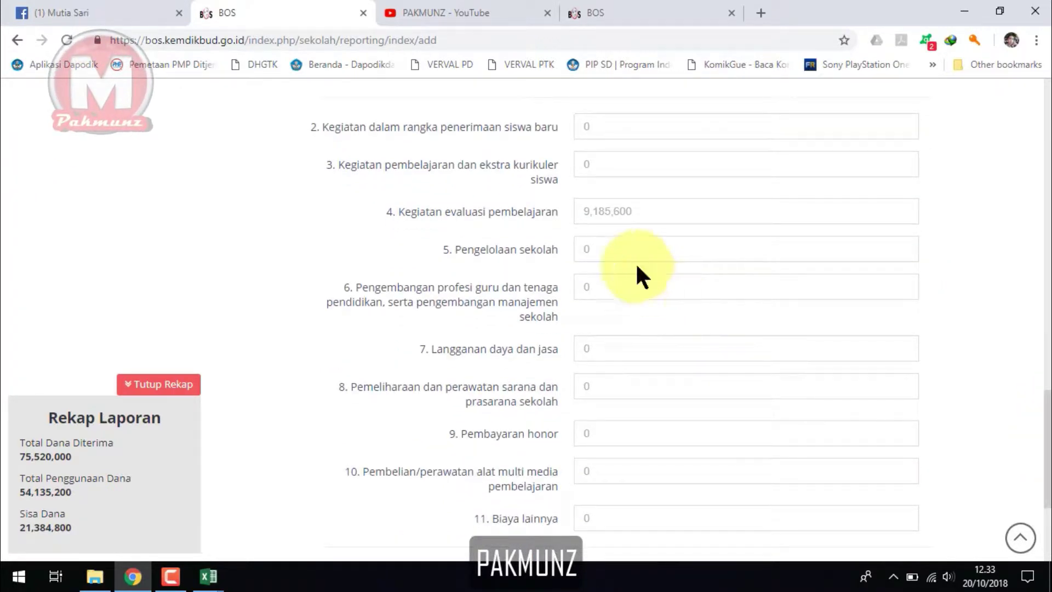
{"action": "type", "text": "11,286,500"}
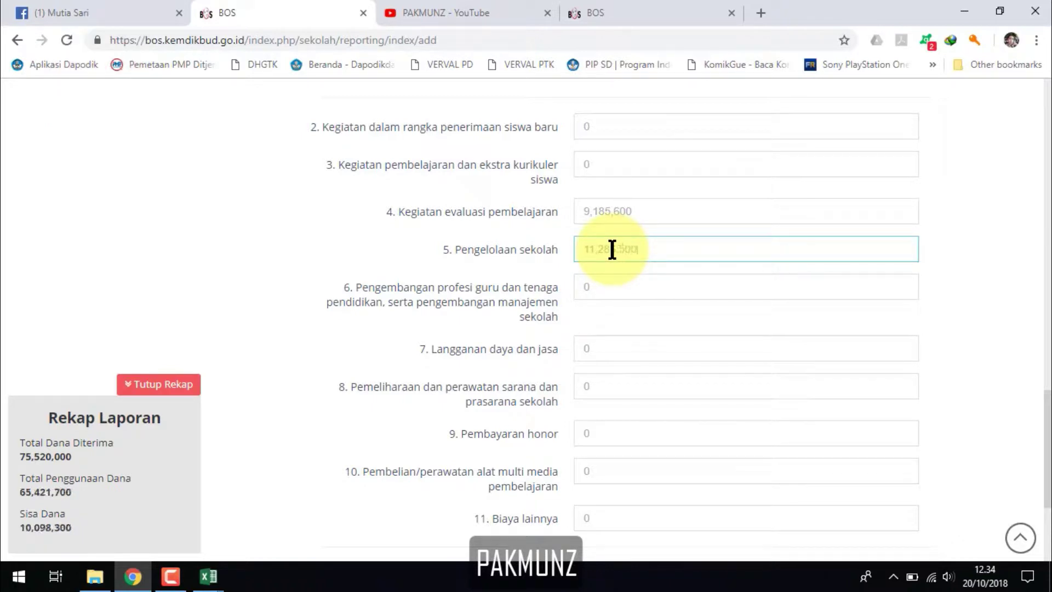
{"action": "left_click", "coordinate": [959, 285]}
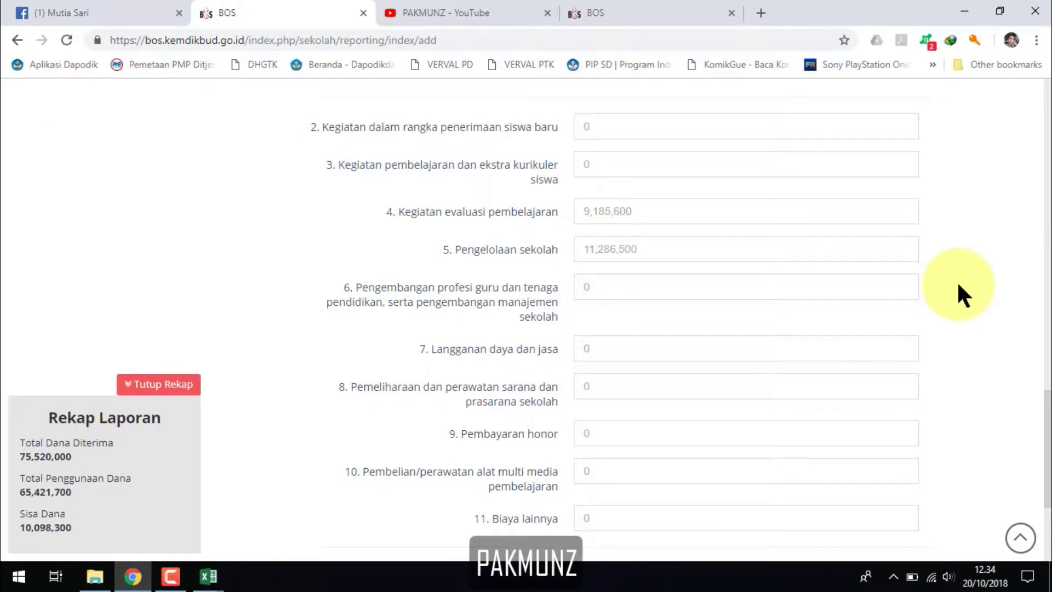
Set 7. Langganan daya dan jasa to 1,833,900 and 8. Pemeliharaan dan perawatan sarana dan prasarana sekolah to 12,200,000.
{"action": "left_click", "coordinate": [619, 351]}
{"action": "type", "text": "18"}
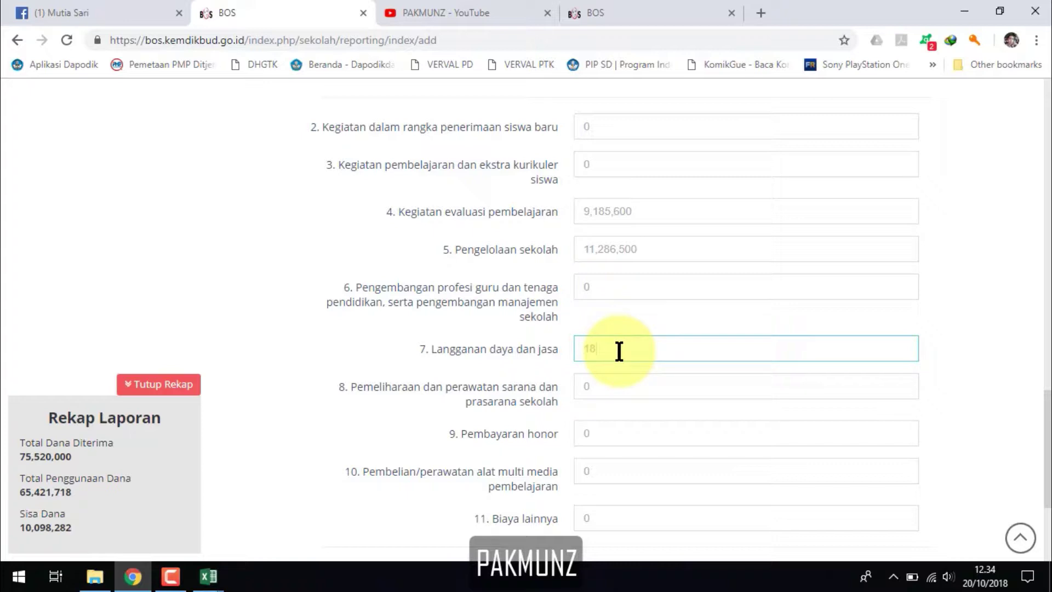
{"action": "type", "text": "33900"}
{"action": "left_click", "coordinate": [1040, 386]}
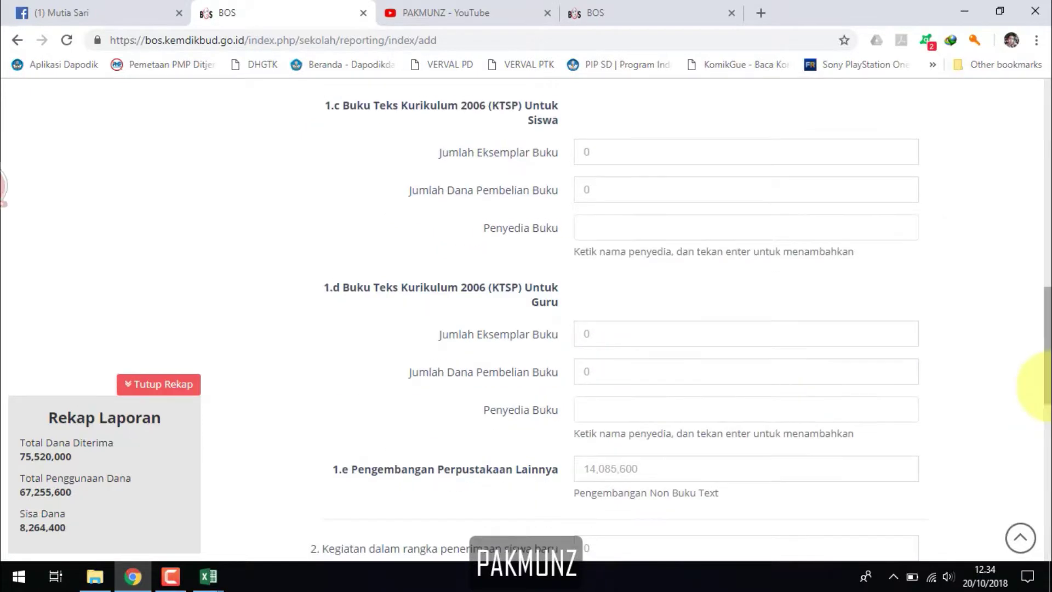
{"action": "left_click_drag", "start_coordinate": [1043, 386], "coordinate": [1044, 481]}
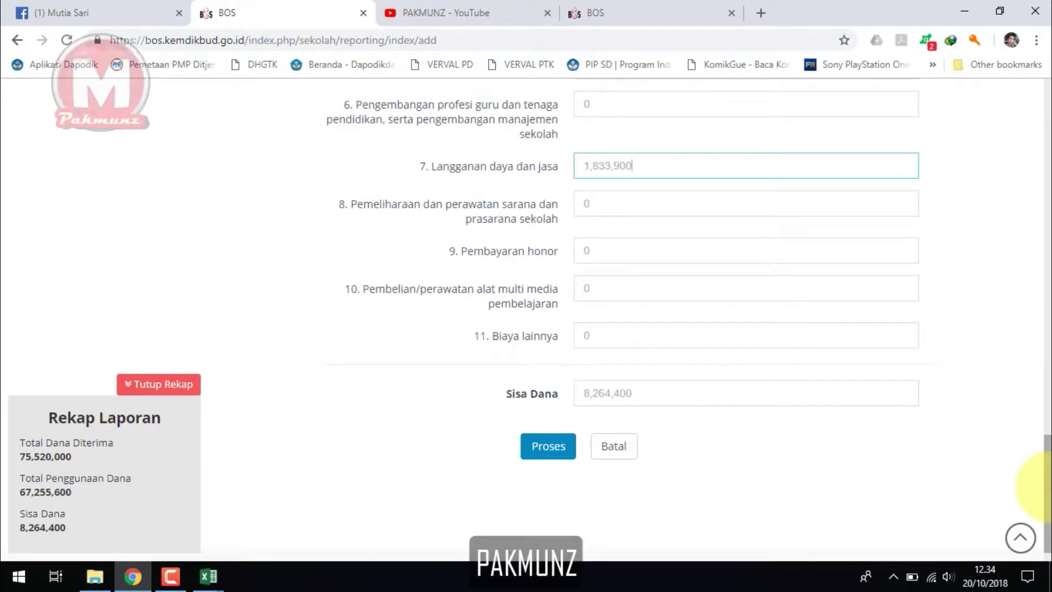
{"action": "left_click", "coordinate": [608, 202]}
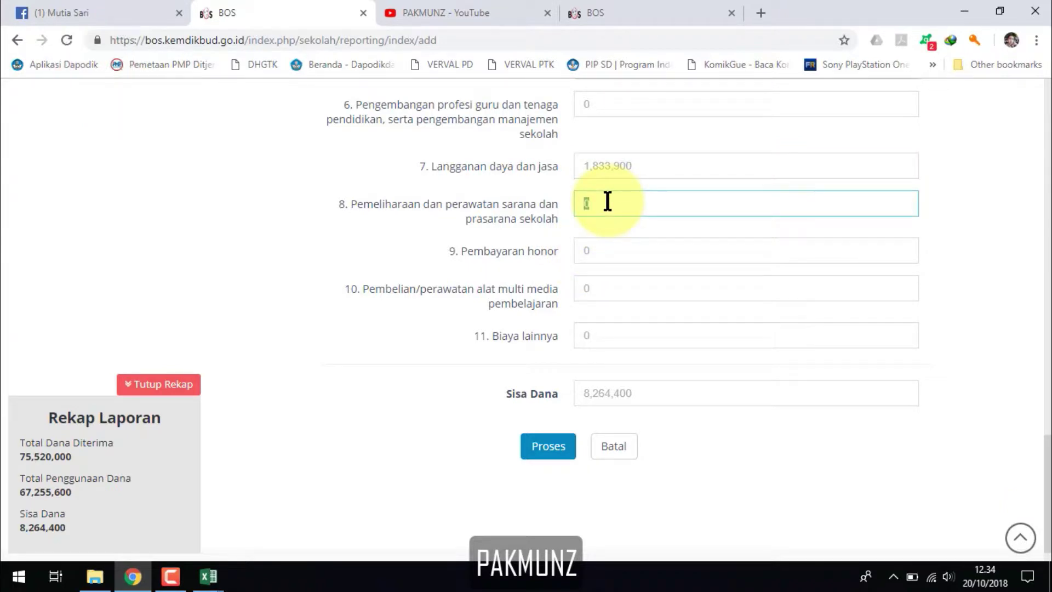
{"action": "type", "text": "12,200,000"}
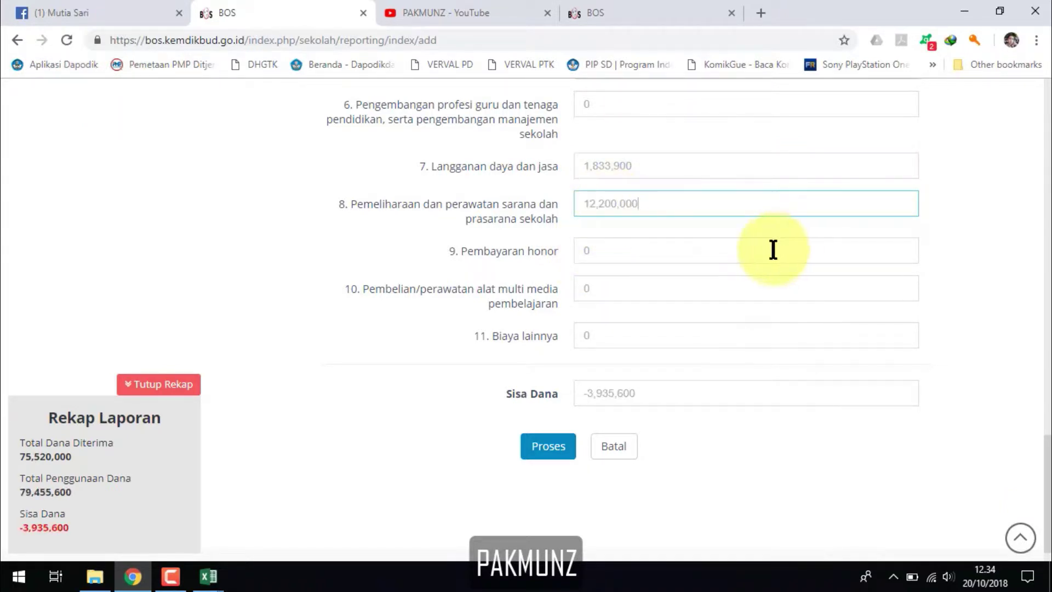
Set 9. Pembayaran honor in the BOS report to 5,250,000.
{"action": "left_click", "coordinate": [622, 255]}
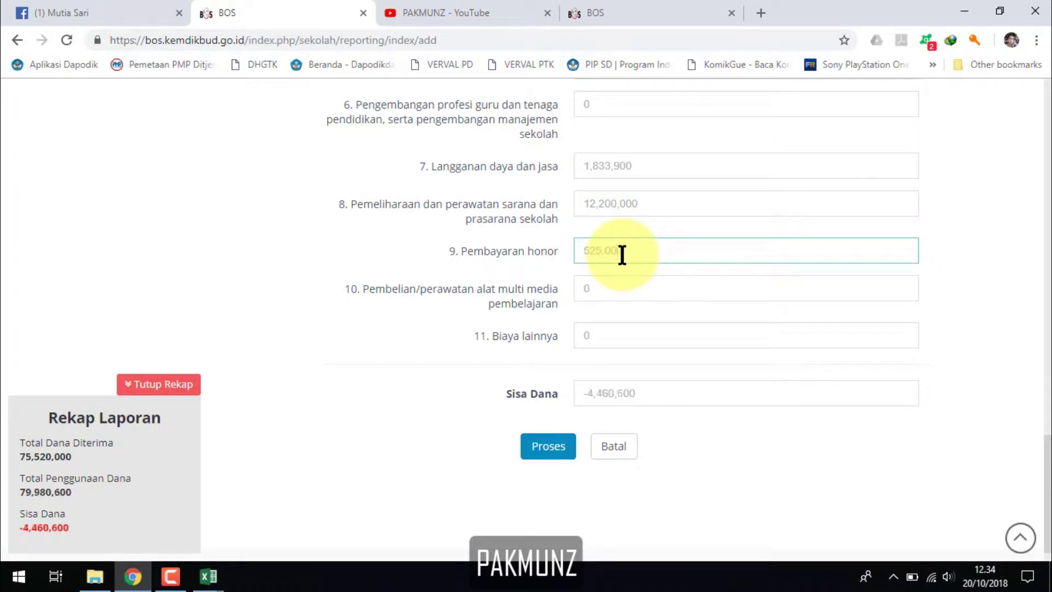
{"action": "key", "text": "ctrl+a"}
{"action": "key", "text": "BackSpace"}
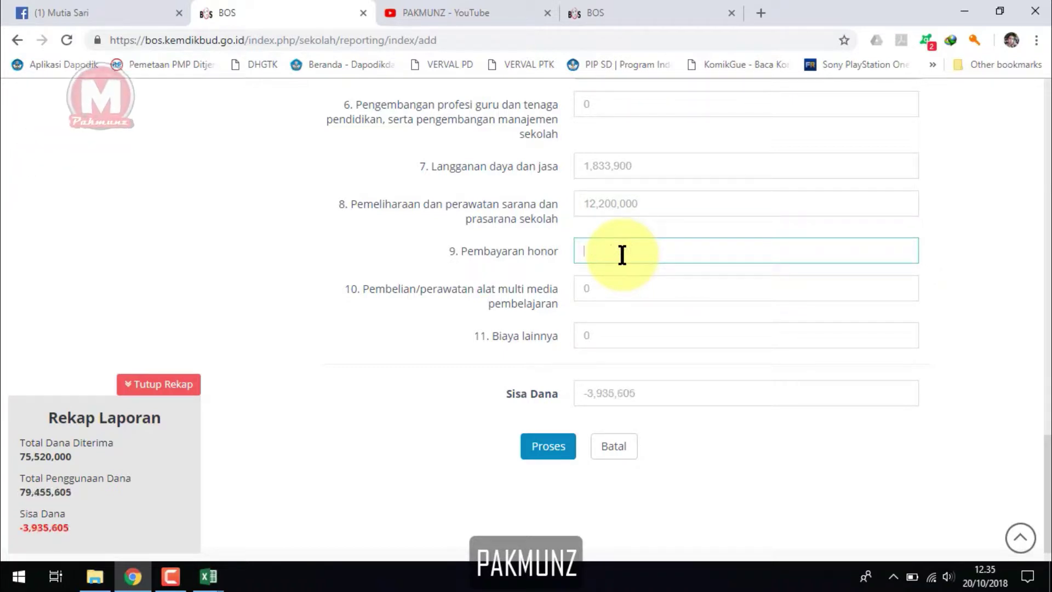
{"action": "type", "text": "0"}
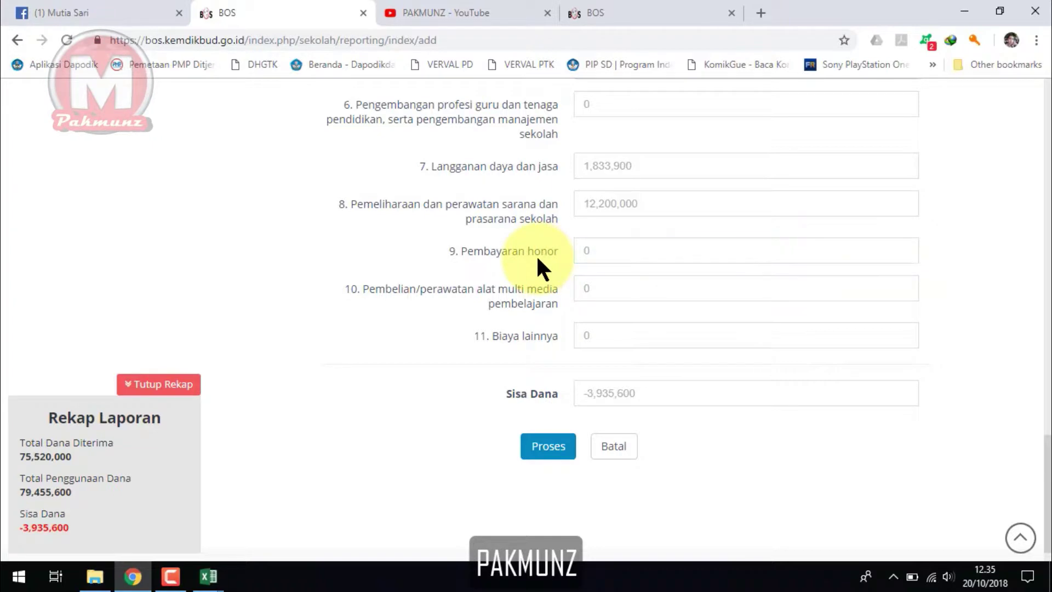
{"action": "left_click", "coordinate": [553, 253]}
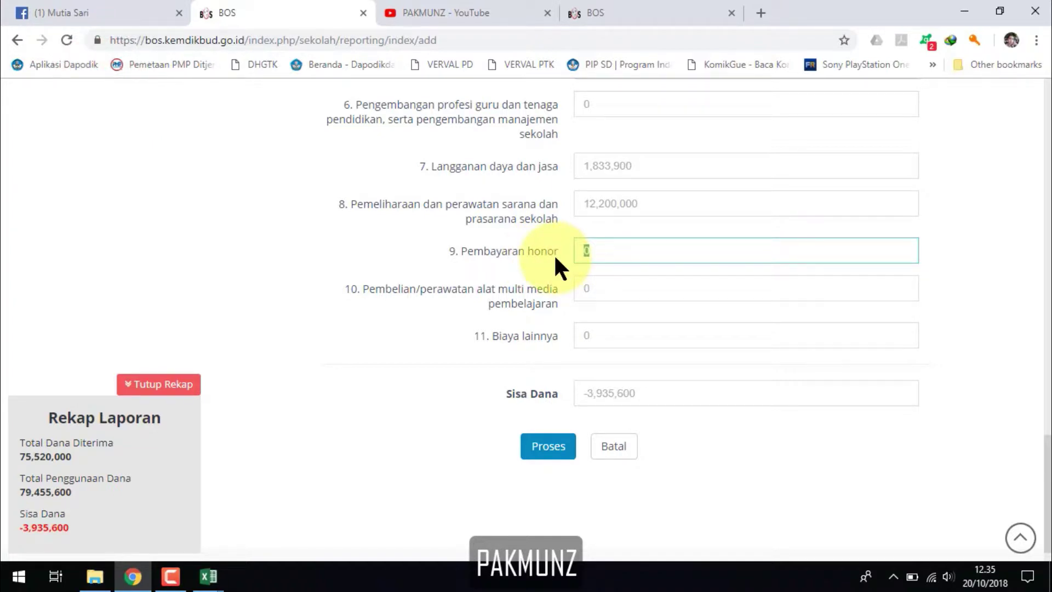
{"action": "key", "text": "BackSpace"}
{"action": "type", "text": "5,250,000"}
{"action": "left_click", "coordinate": [403, 326]}
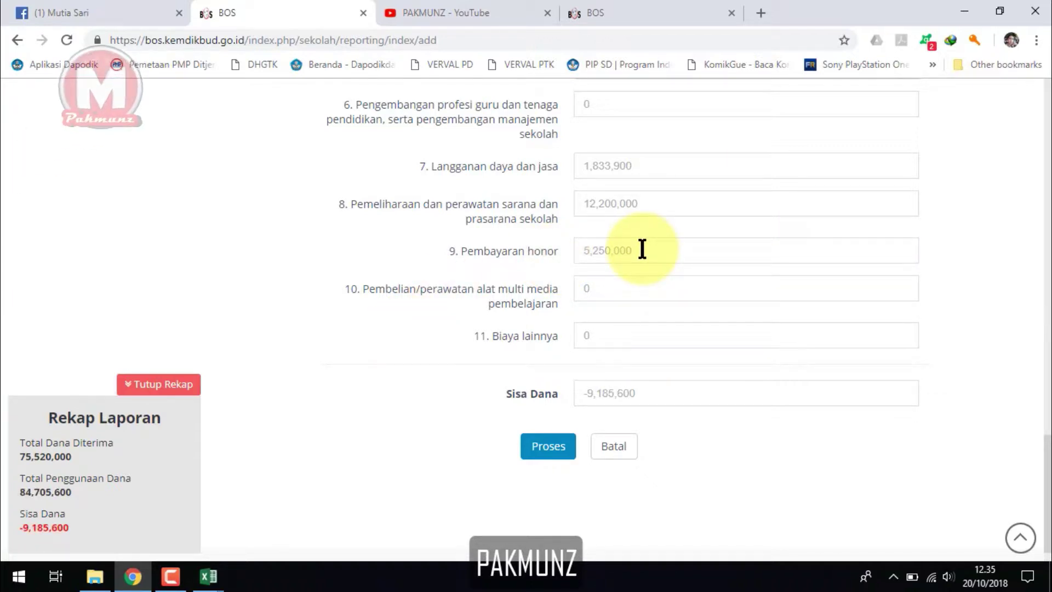
Try 3,935,600 as the amount for 9. Pembayaran honor, then reset the field to 0.
{"action": "left_click_drag", "start_coordinate": [642, 250], "coordinate": [474, 237]}
{"action": "key", "text": "BackSpace"}
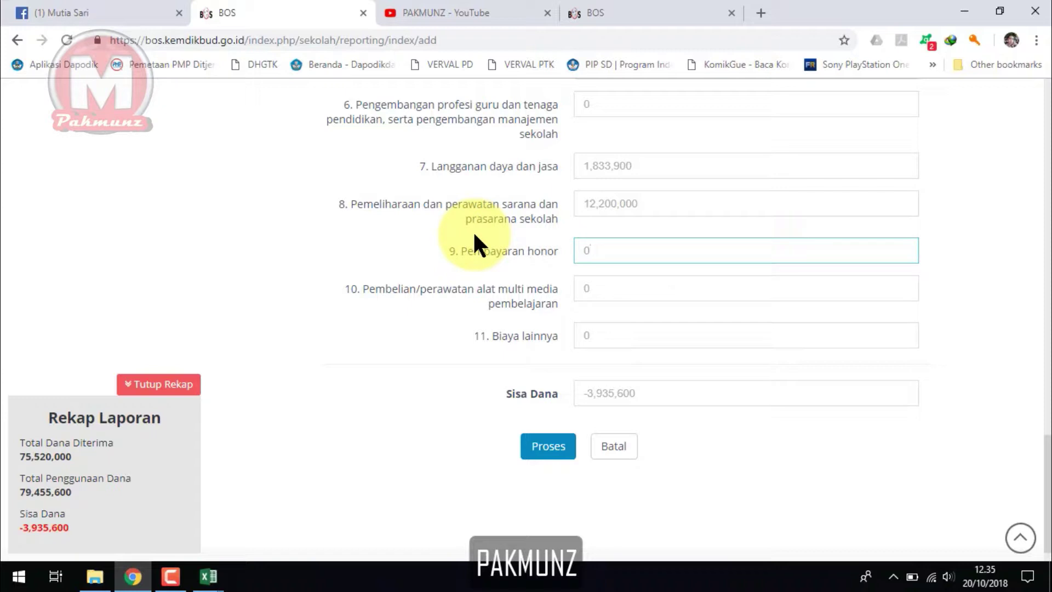
{"action": "type", "text": "3"}
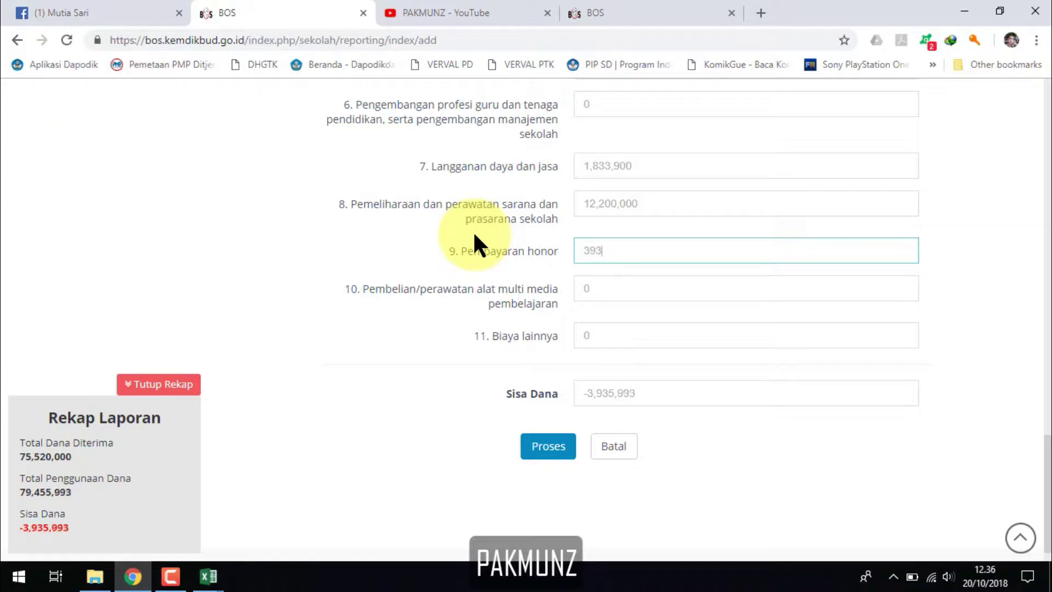
{"action": "type", "text": ",935,600"}
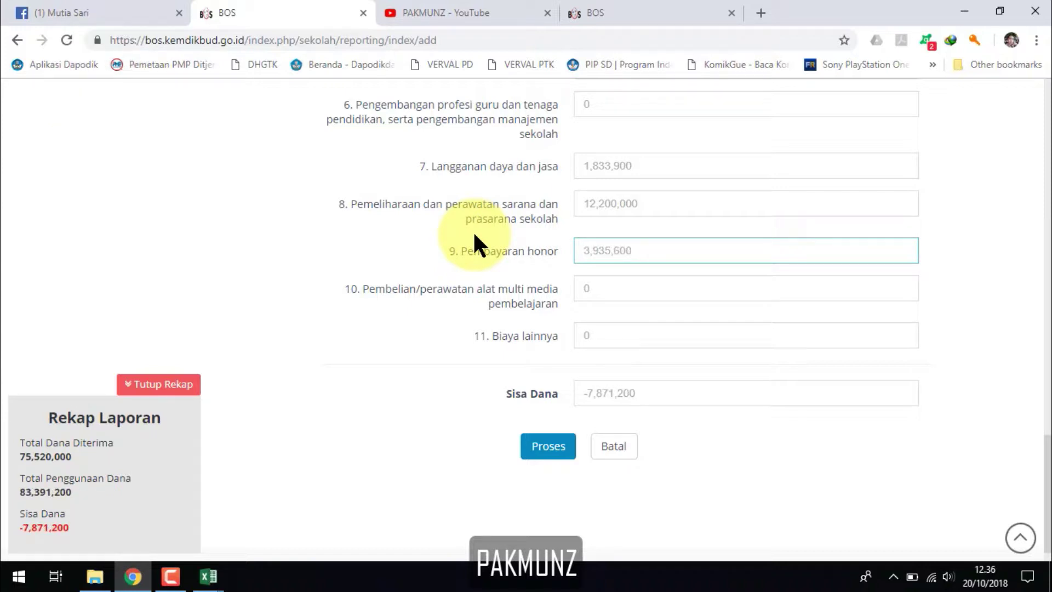
{"action": "key", "text": "BackSpace"}
{"action": "key", "text": "BackSpace"}
{"action": "key", "text": "BackSpace"}
{"action": "key", "text": "BackSpace"}
{"action": "key", "text": "BackSpace"}
{"action": "key", "text": "BackSpace"}
{"action": "key", "text": "BackSpace"}
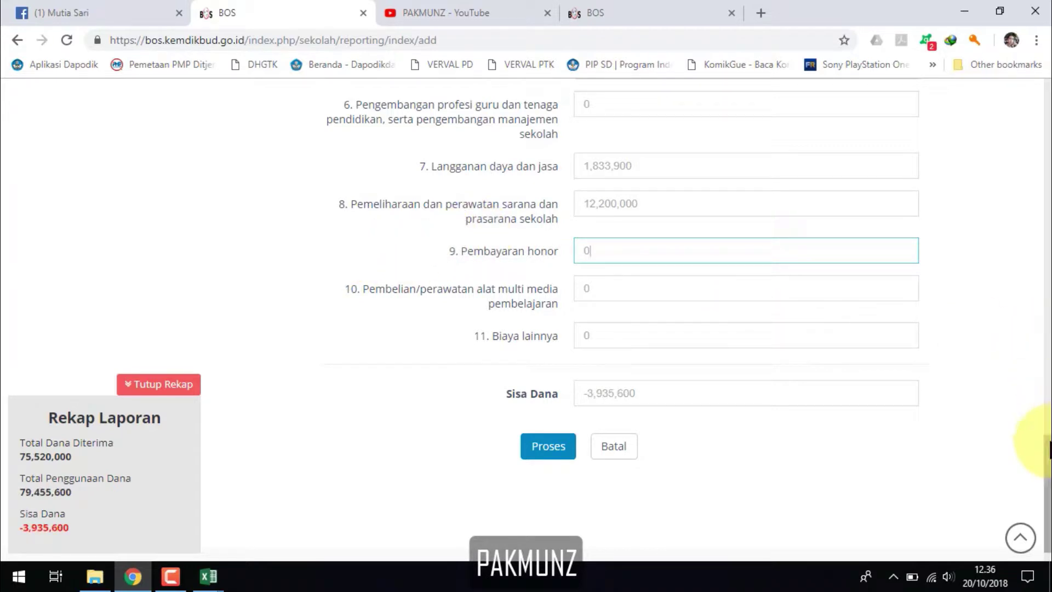
Close the RKAS Tri II 2018 workbook and compare the REKAP BOS component totals with the amounts in the BOS report.
{"action": "left_click_drag", "start_coordinate": [1049, 450], "coordinate": [1047, 364]}
{"action": "mouse_move", "coordinate": [208, 578]}
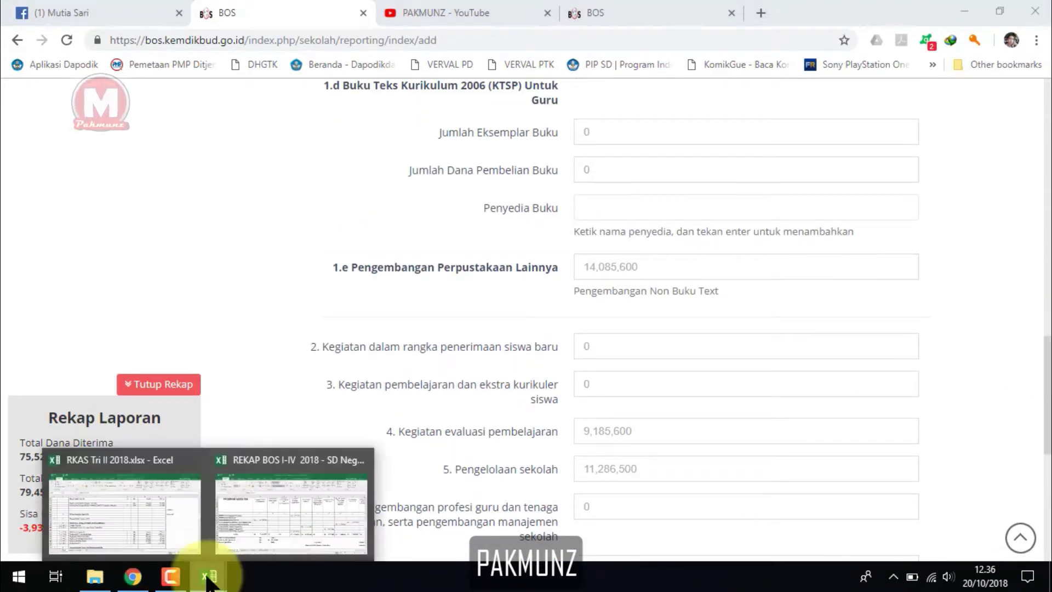
{"action": "left_click", "coordinate": [125, 513]}
{"action": "left_click_drag", "start_coordinate": [1040, 318], "coordinate": [1029, 241]}
{"action": "left_click", "coordinate": [1035, 12]}
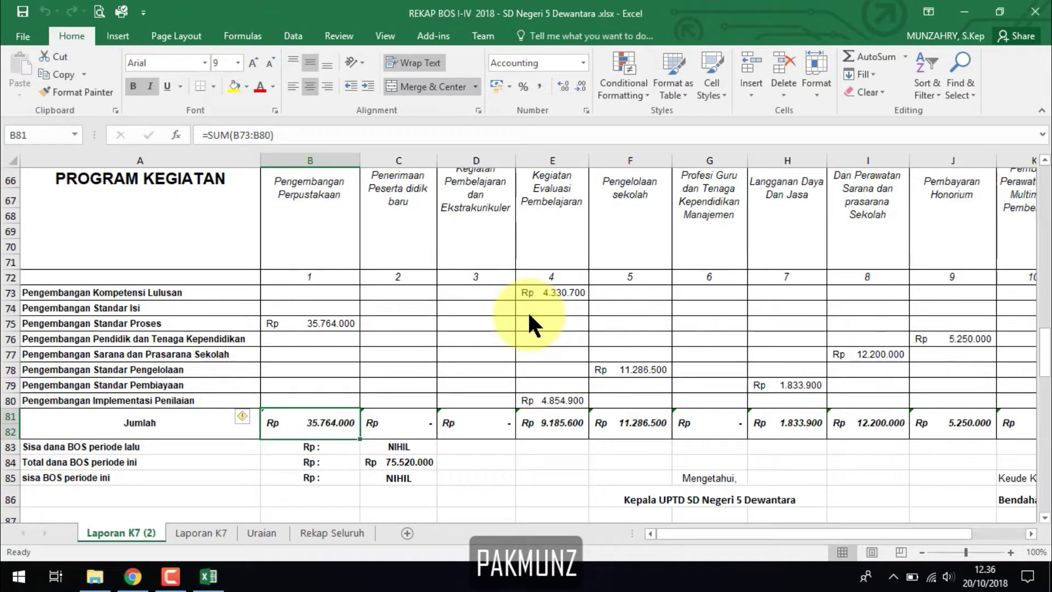
{"action": "left_click", "coordinate": [133, 576]}
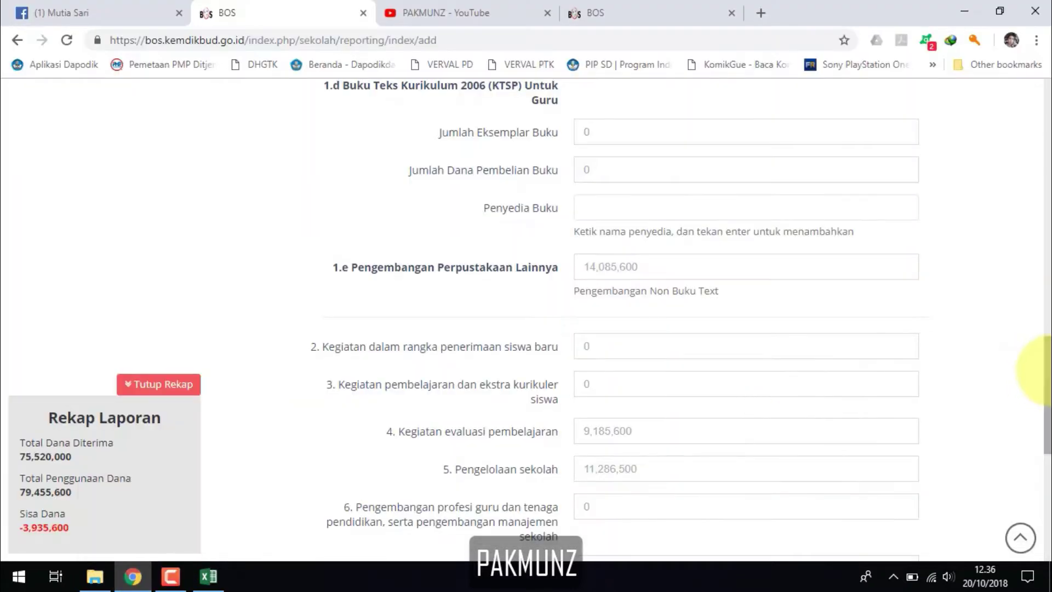
{"action": "left_click_drag", "start_coordinate": [1045, 371], "coordinate": [1032, 203]}
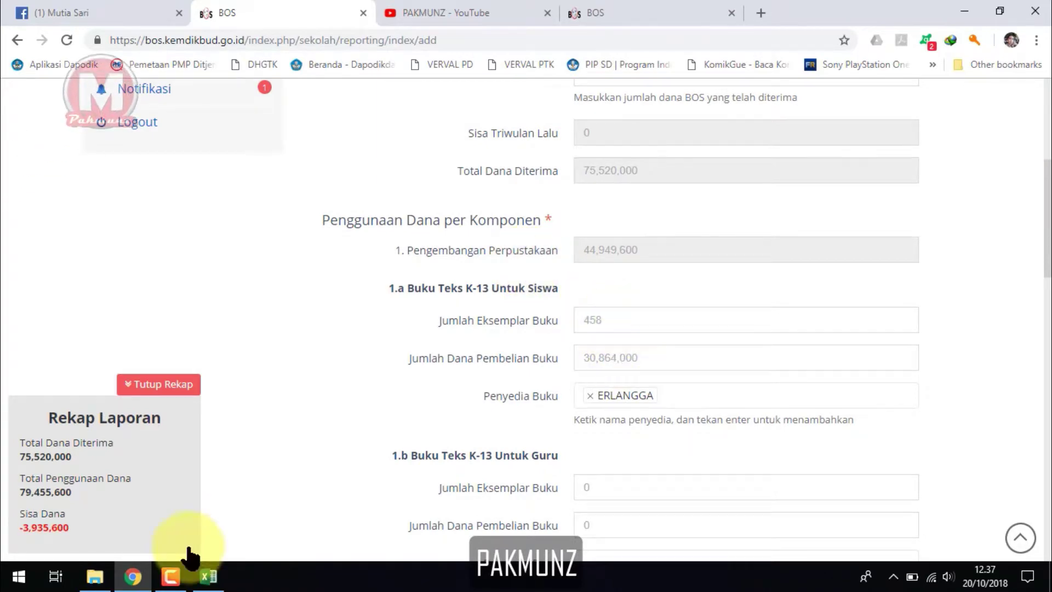
Reopen RKAS Tri II 2018.xlsx in Excel and total the textbook costs G19:G33 with a SUM formula in cell H34.
{"action": "left_click", "coordinate": [97, 575]}
{"action": "double_click", "coordinate": [220, 182]}
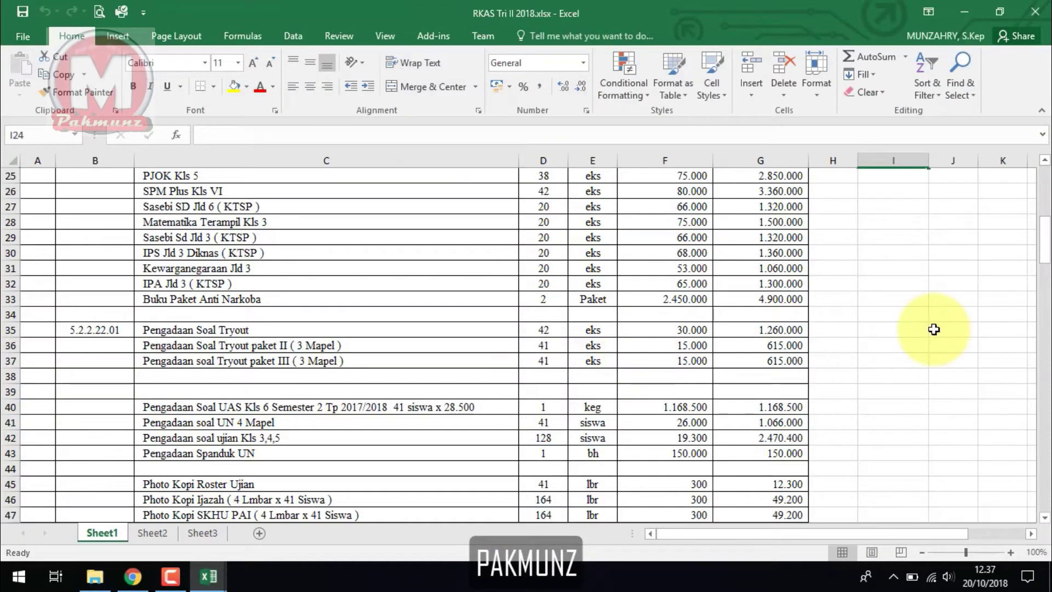
{"action": "left_click", "coordinate": [832, 314]}
{"action": "type", "text": "=SUM("}
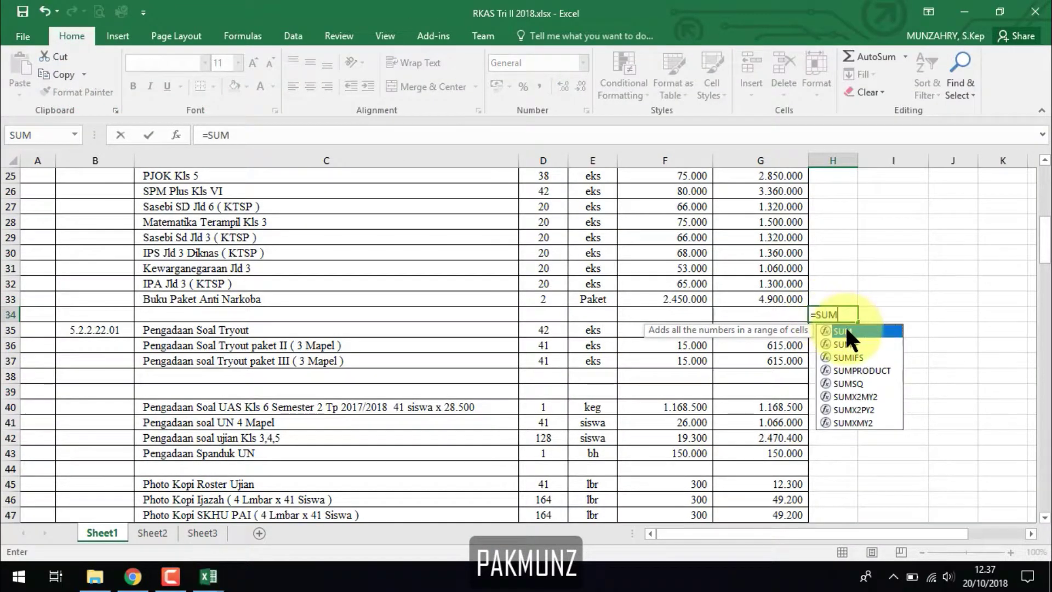
{"action": "left_click_drag", "start_coordinate": [1045, 252], "coordinate": [1045, 243]}
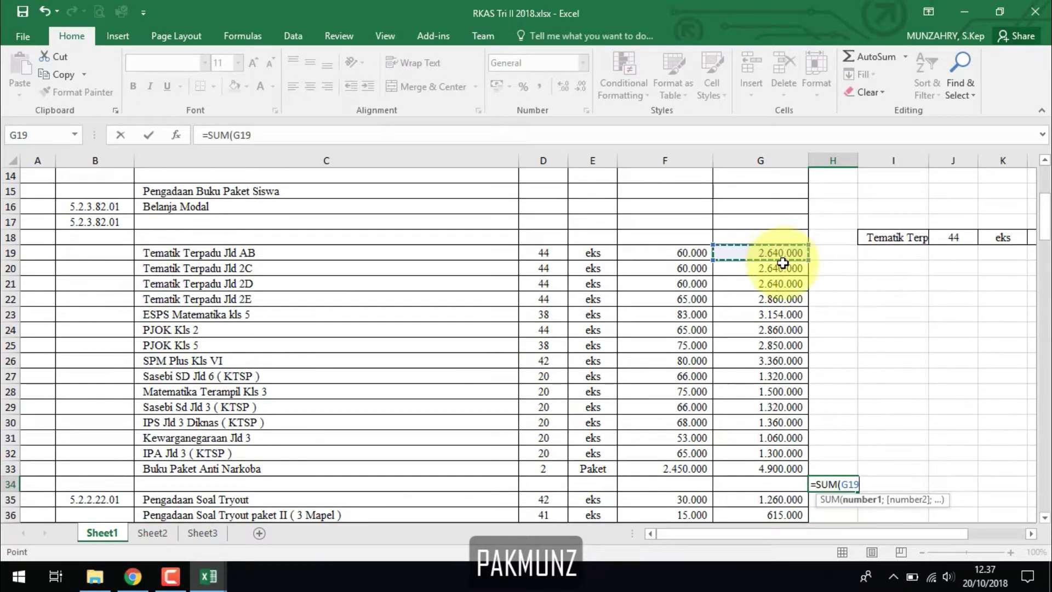
{"action": "left_click_drag", "start_coordinate": [782, 263], "coordinate": [782, 463]}
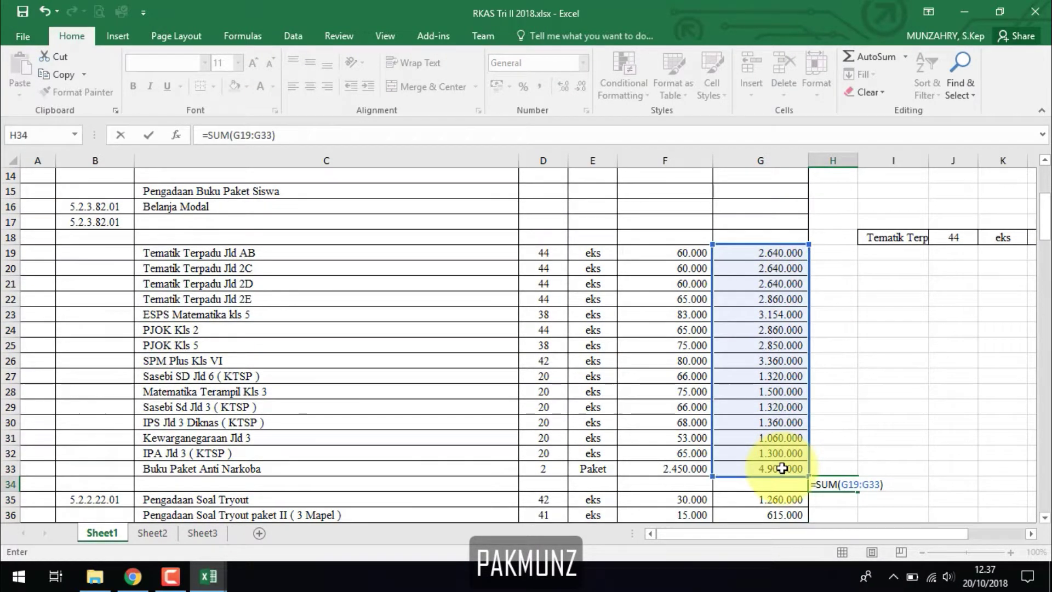
{"action": "key", "text": "Return"}
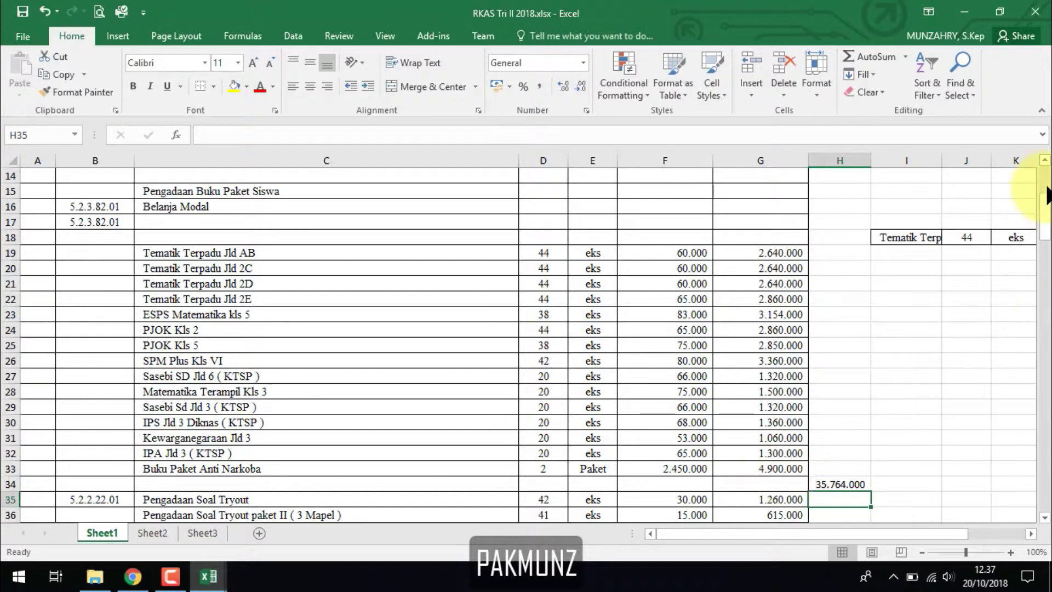
Total the textbook quantities D19:D33 with a SUM formula in cell D34 of the RKAS workbook.
{"action": "left_click_drag", "start_coordinate": [1046, 194], "coordinate": [1045, 222]}
{"action": "left_click", "coordinate": [134, 578]}
{"action": "left_click", "coordinate": [208, 576]}
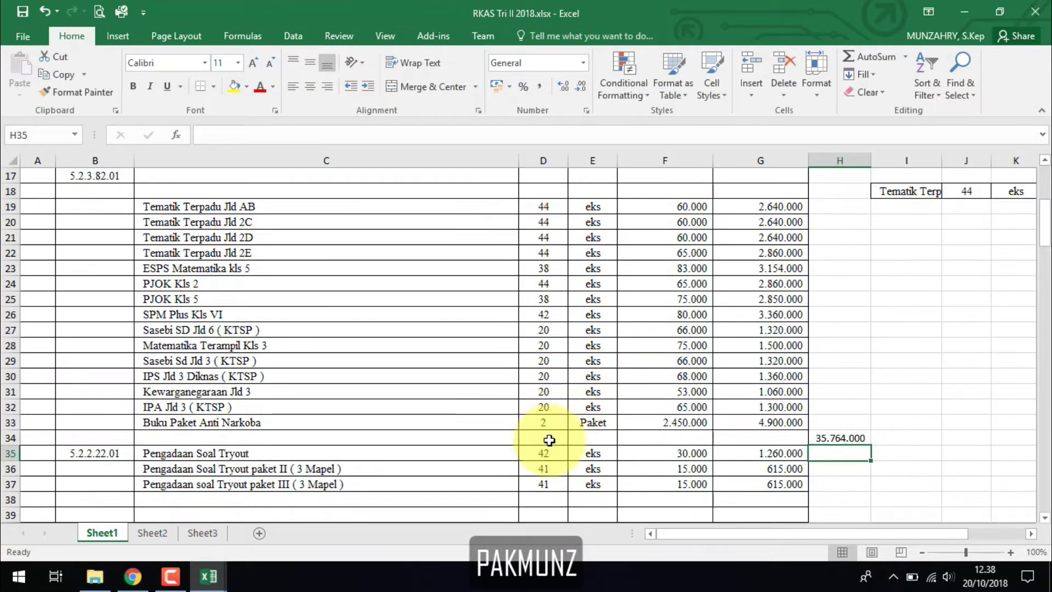
{"action": "left_click", "coordinate": [549, 440]}
{"action": "type", "text": "=sum"}
{"action": "key", "text": "Tab"}
{"action": "left_click_drag", "start_coordinate": [543, 207], "coordinate": [550, 427]}
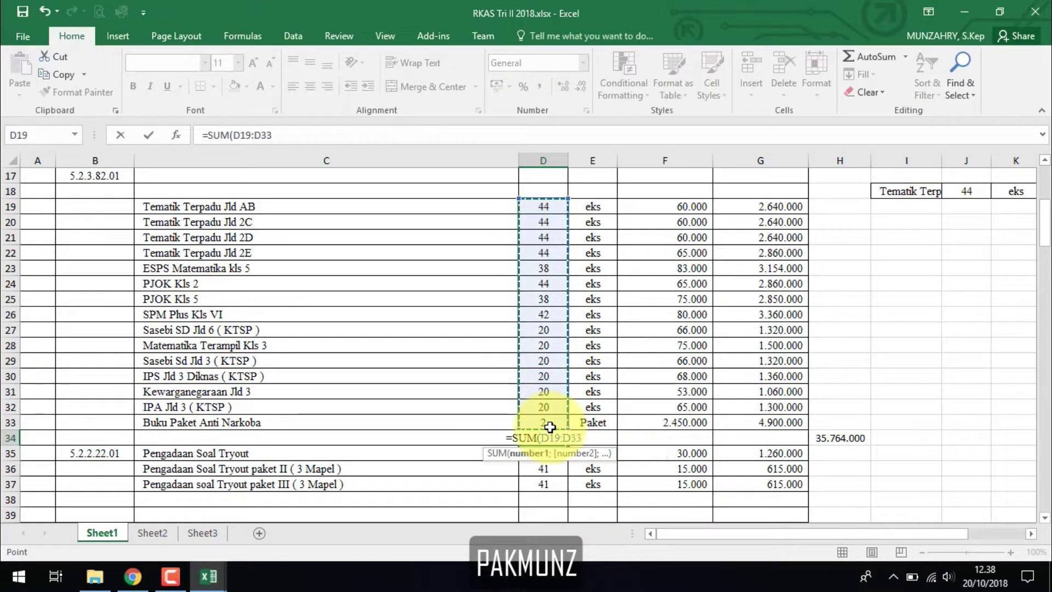
{"action": "key", "text": "Return"}
In the BOS report, set 1.a Jumlah Eksemplar Buku to 460 and Jumlah Dana Pembelian Buku to 35,764,000.
{"action": "key", "text": "alt+Tab"}
{"action": "double_click", "coordinate": [564, 314]}
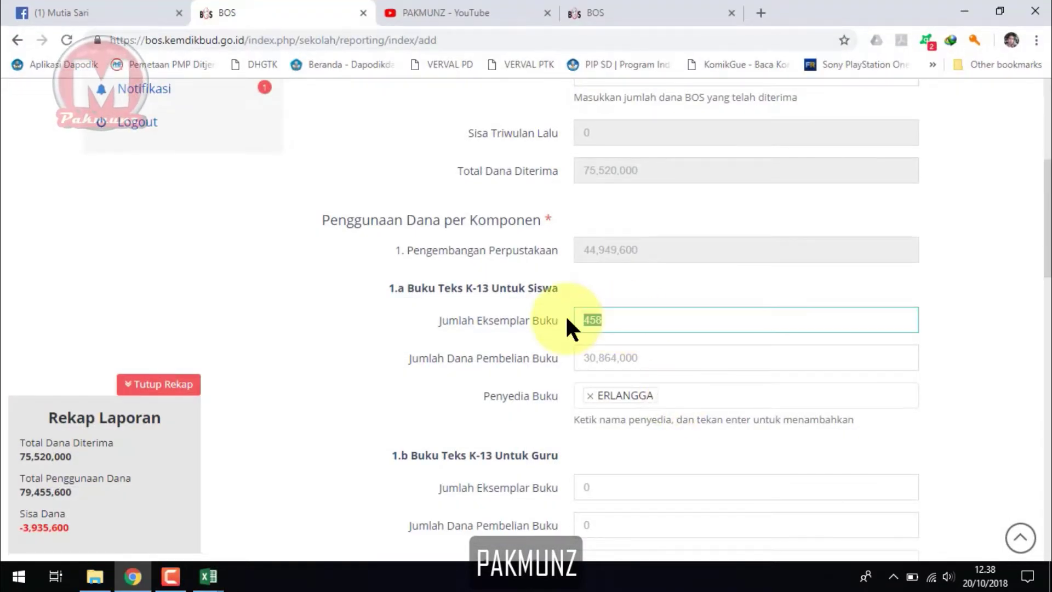
{"action": "type", "text": "460"}
{"action": "left_click_drag", "start_coordinate": [639, 358], "coordinate": [530, 350]}
{"action": "key", "text": "BackSpace"}
{"action": "type", "text": "35"}
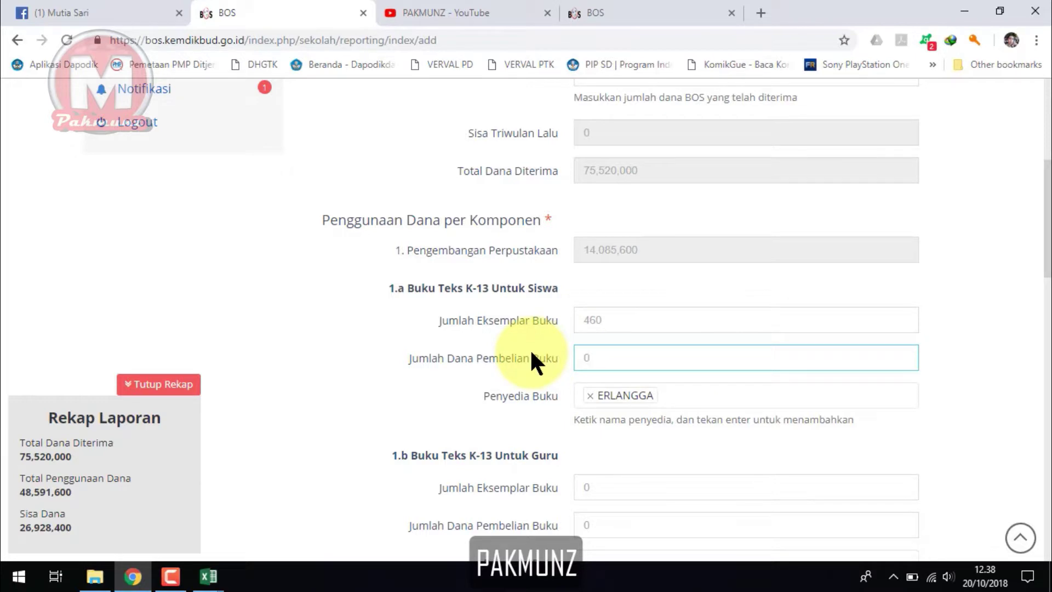
{"action": "type", "text": "764000"}
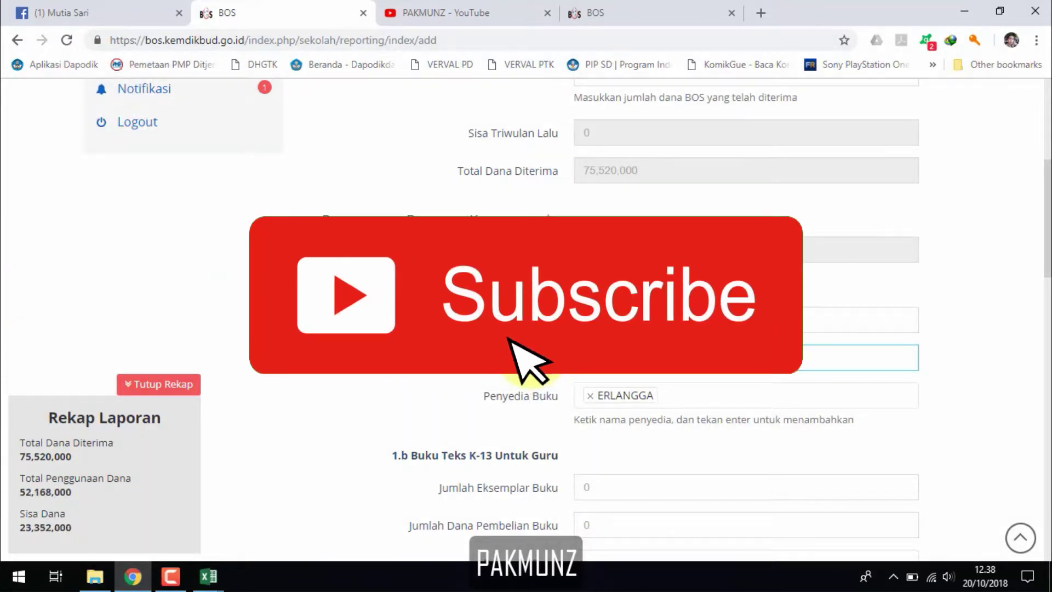
Reset 1.e Pengembangan Perpustakaan Lainnya to 0 and review the remaining components down to Sisa Dana.
{"action": "scroll", "coordinate": [1034, 307], "scroll_direction": "down", "scroll_amount": 10}
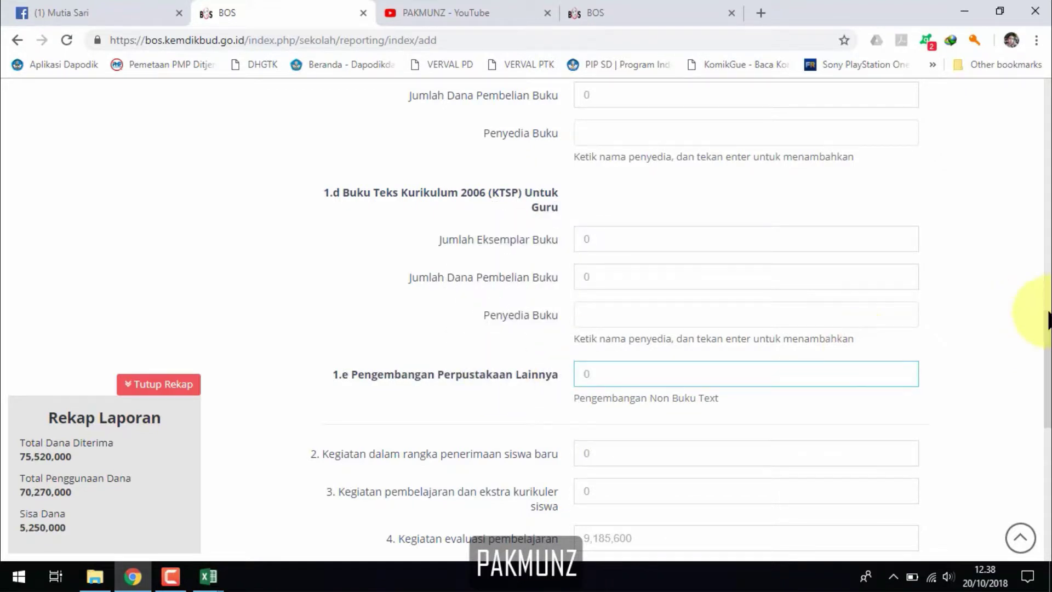
{"action": "left_click_drag", "start_coordinate": [1032, 305], "coordinate": [1042, 385]}
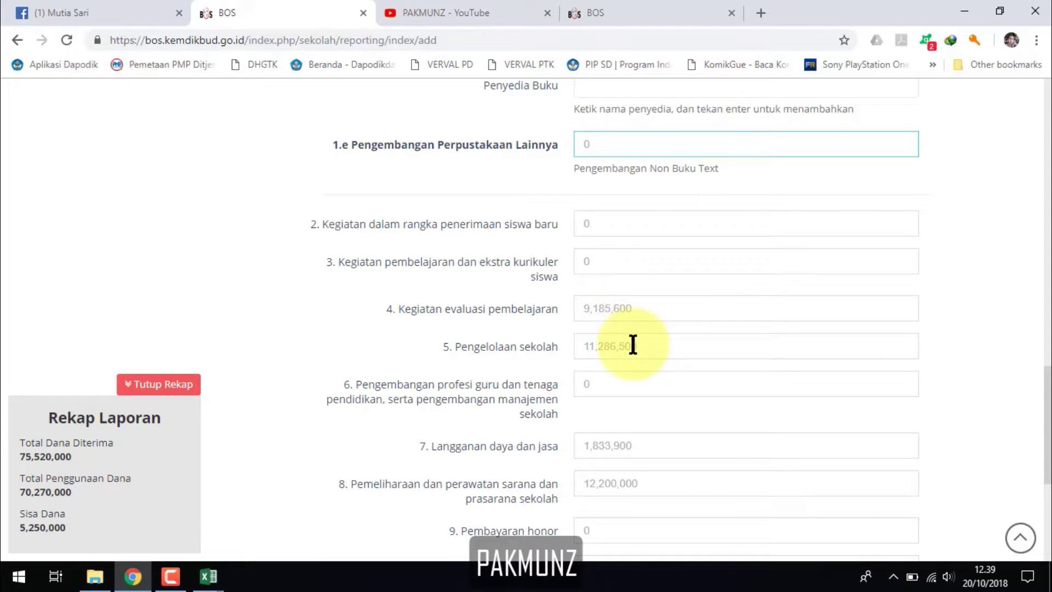
{"action": "left_click_drag", "start_coordinate": [1033, 365], "coordinate": [1044, 419]}
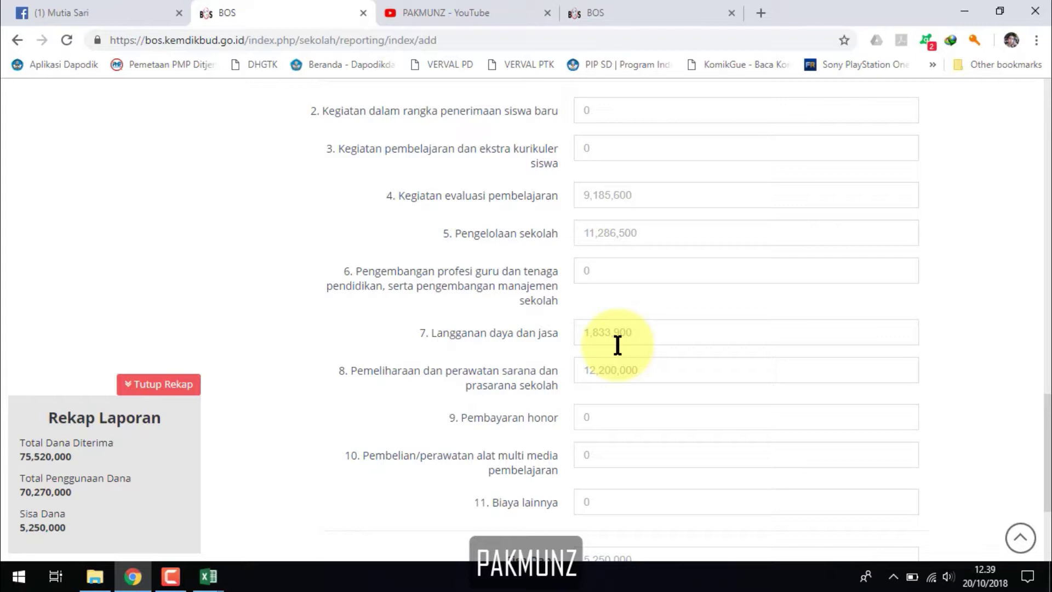
{"action": "left_click_drag", "start_coordinate": [1043, 416], "coordinate": [1041, 454]}
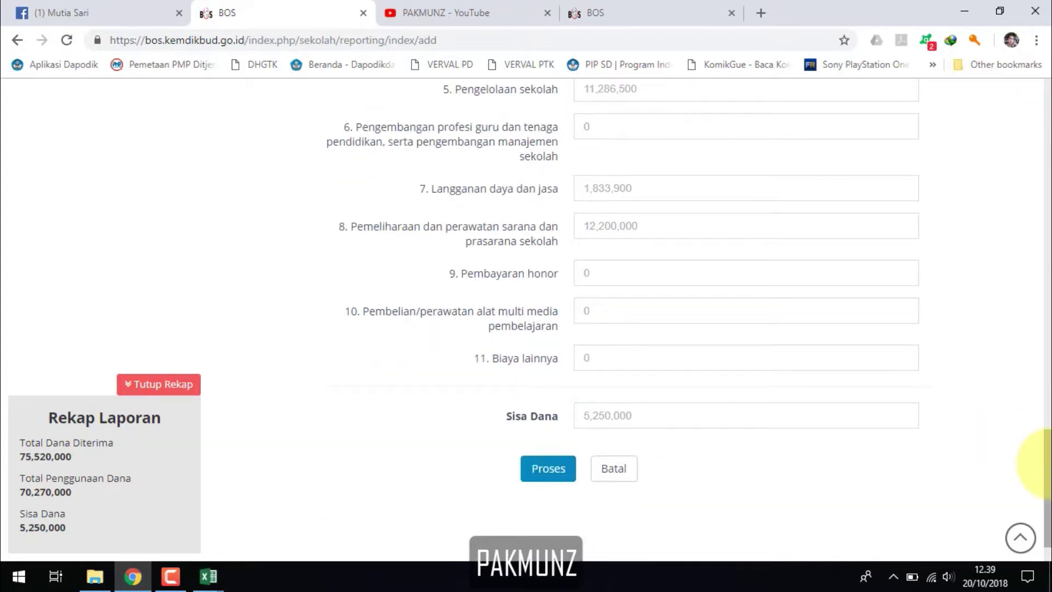